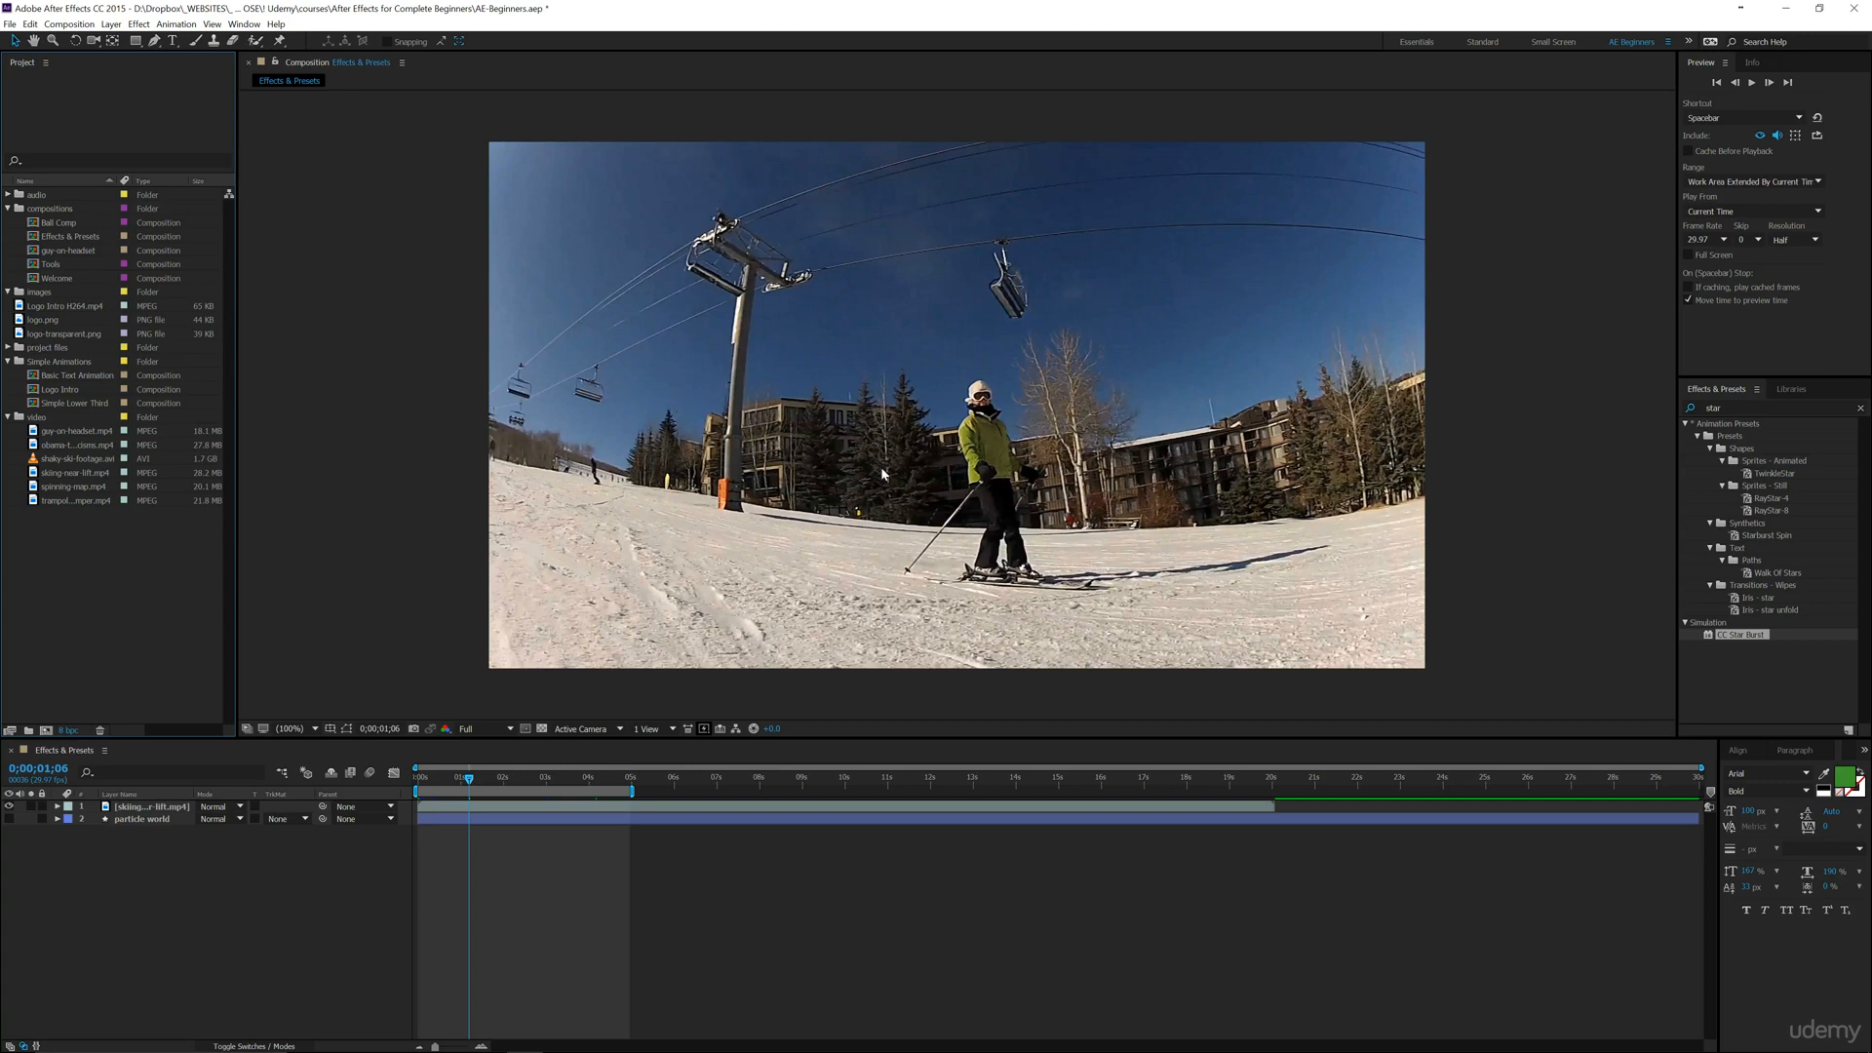
# Search the effects for "star", apply CC Star Burst to the skiing clip, and preview the animation
pyautogui.click(1739, 406)
pyautogui.write('star')
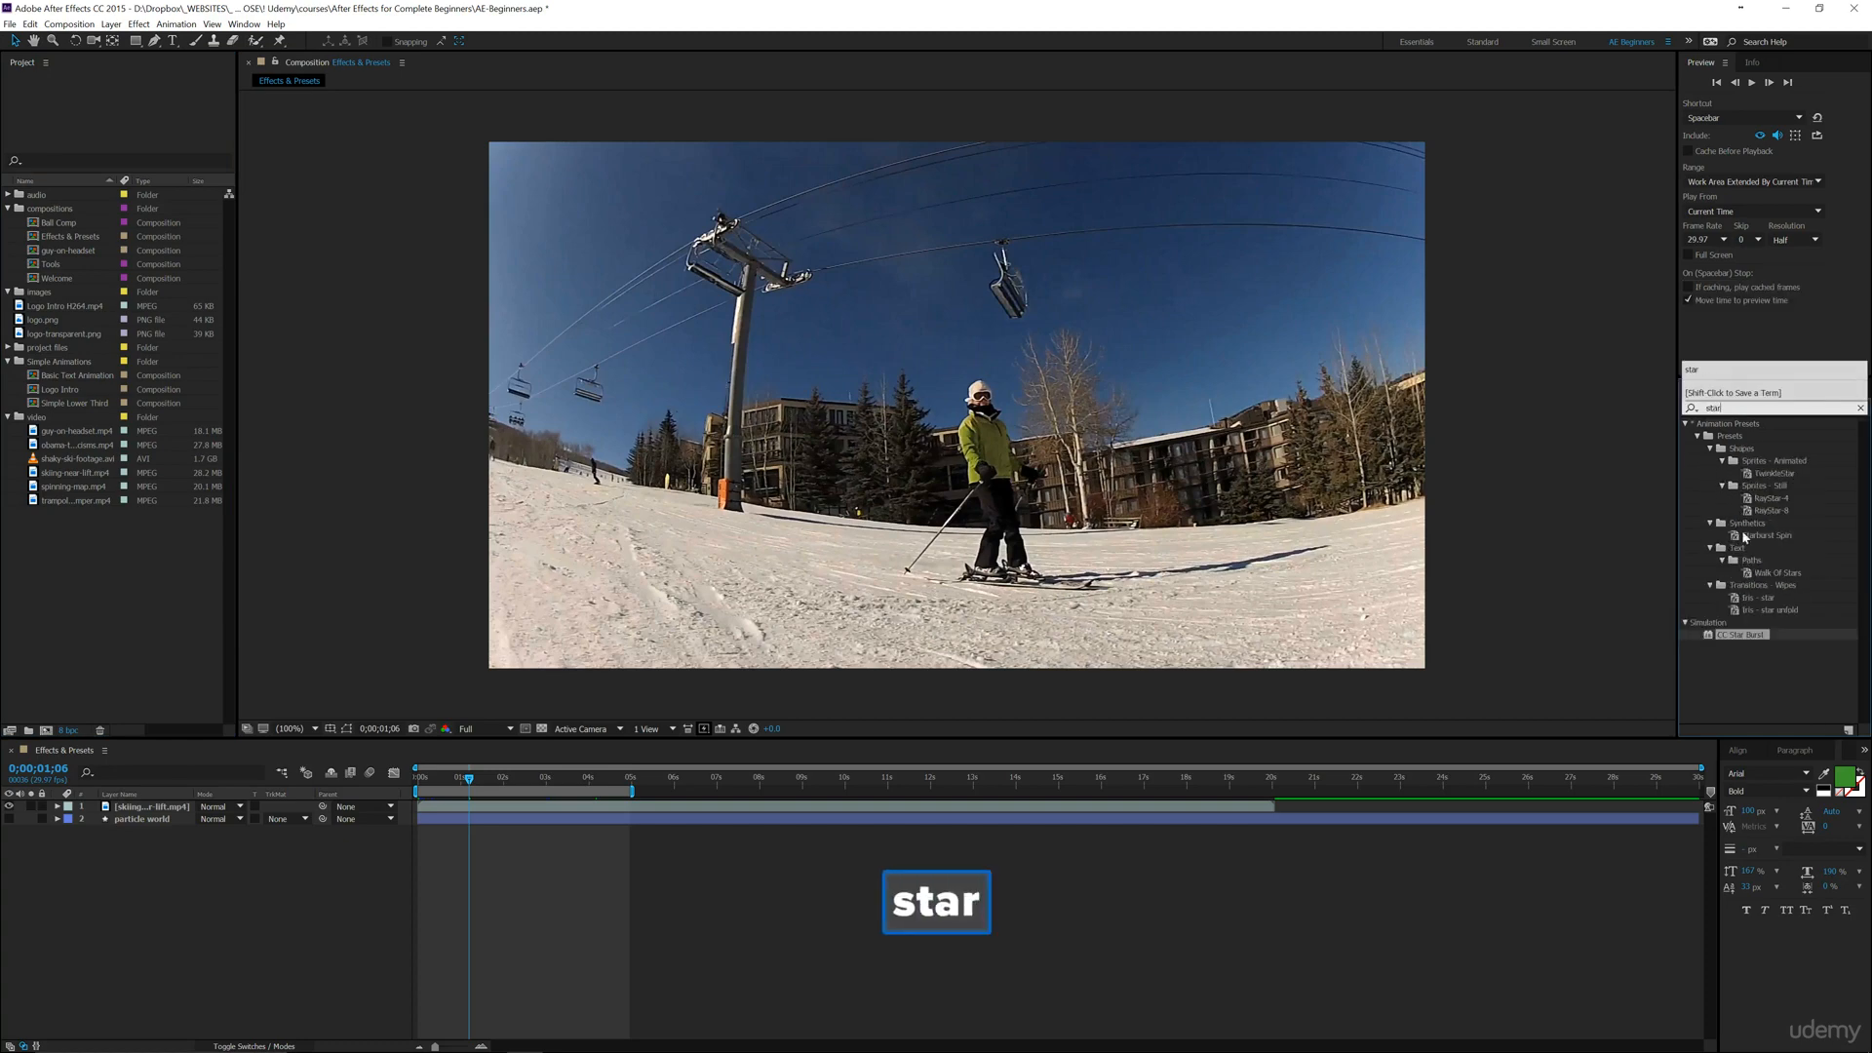
pyautogui.moveTo(1741, 635); pyautogui.dragTo(1285, 453)
pyautogui.moveTo(997, 476); pyautogui.dragTo(997, 476)
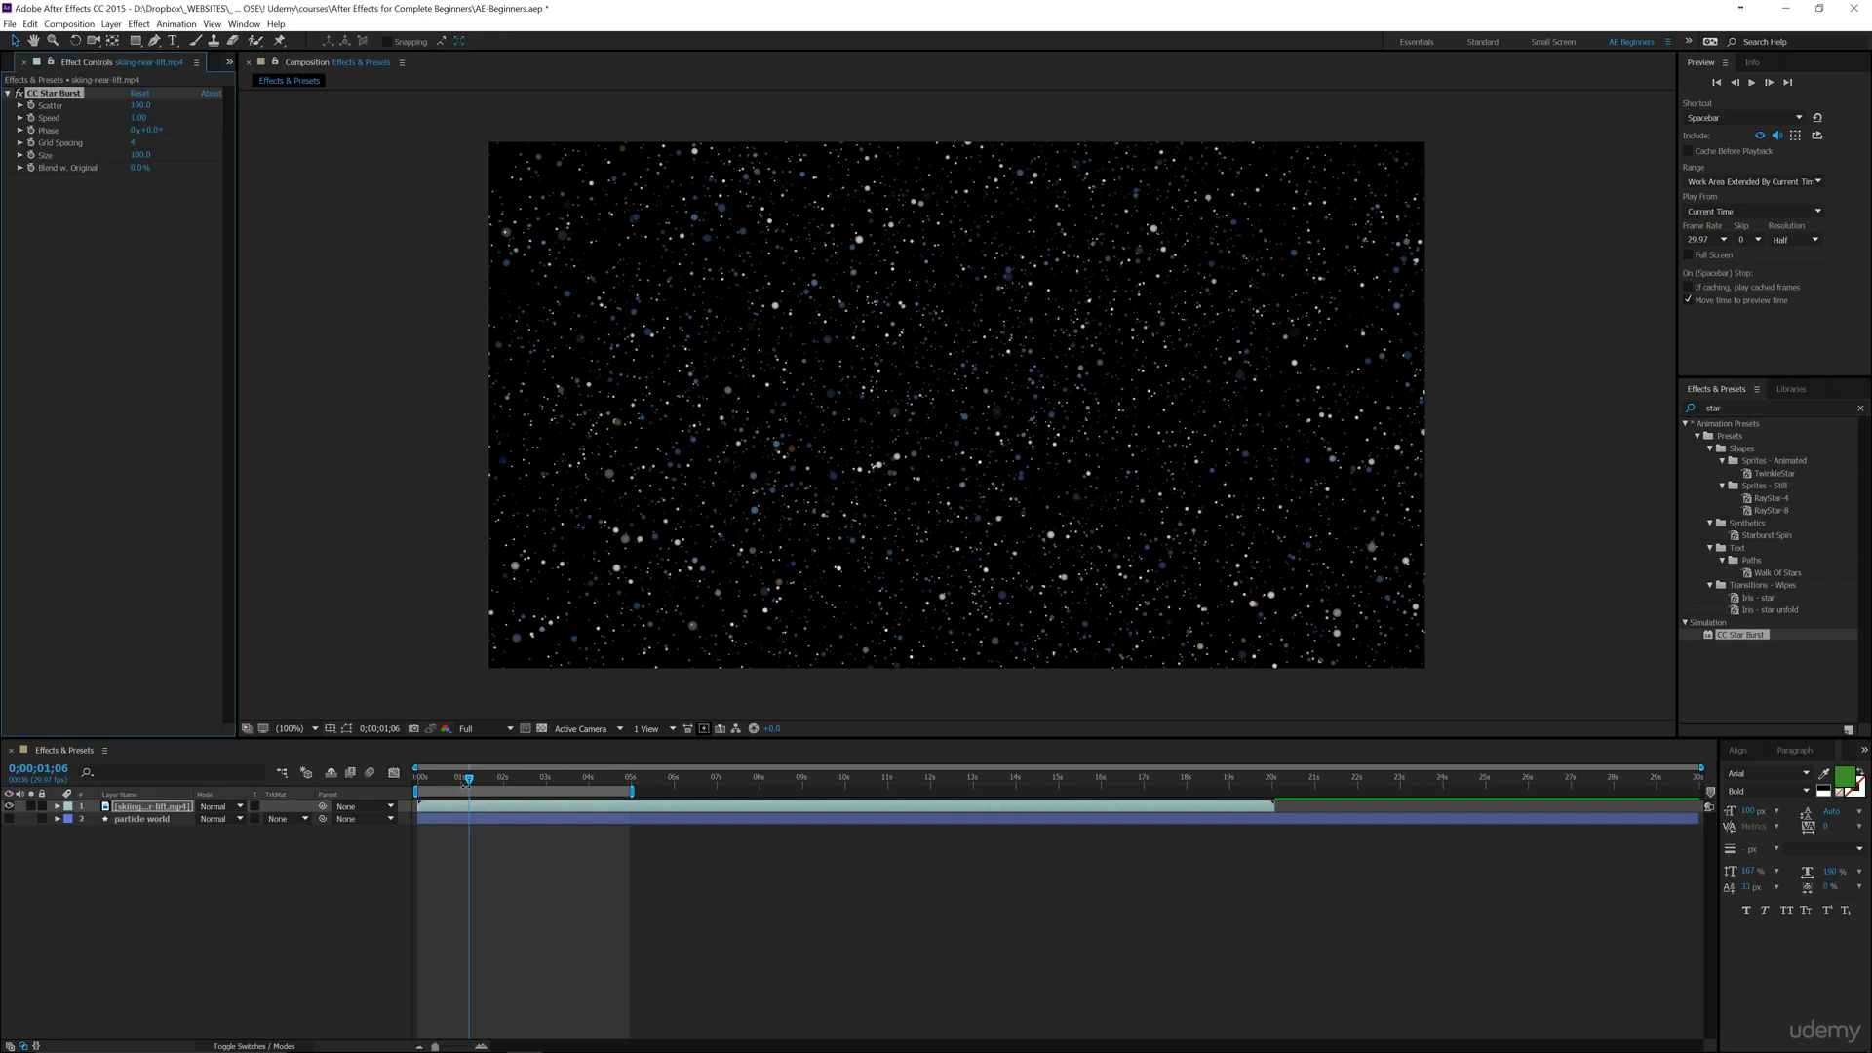
pyautogui.moveTo(469, 782); pyautogui.dragTo(533, 780)
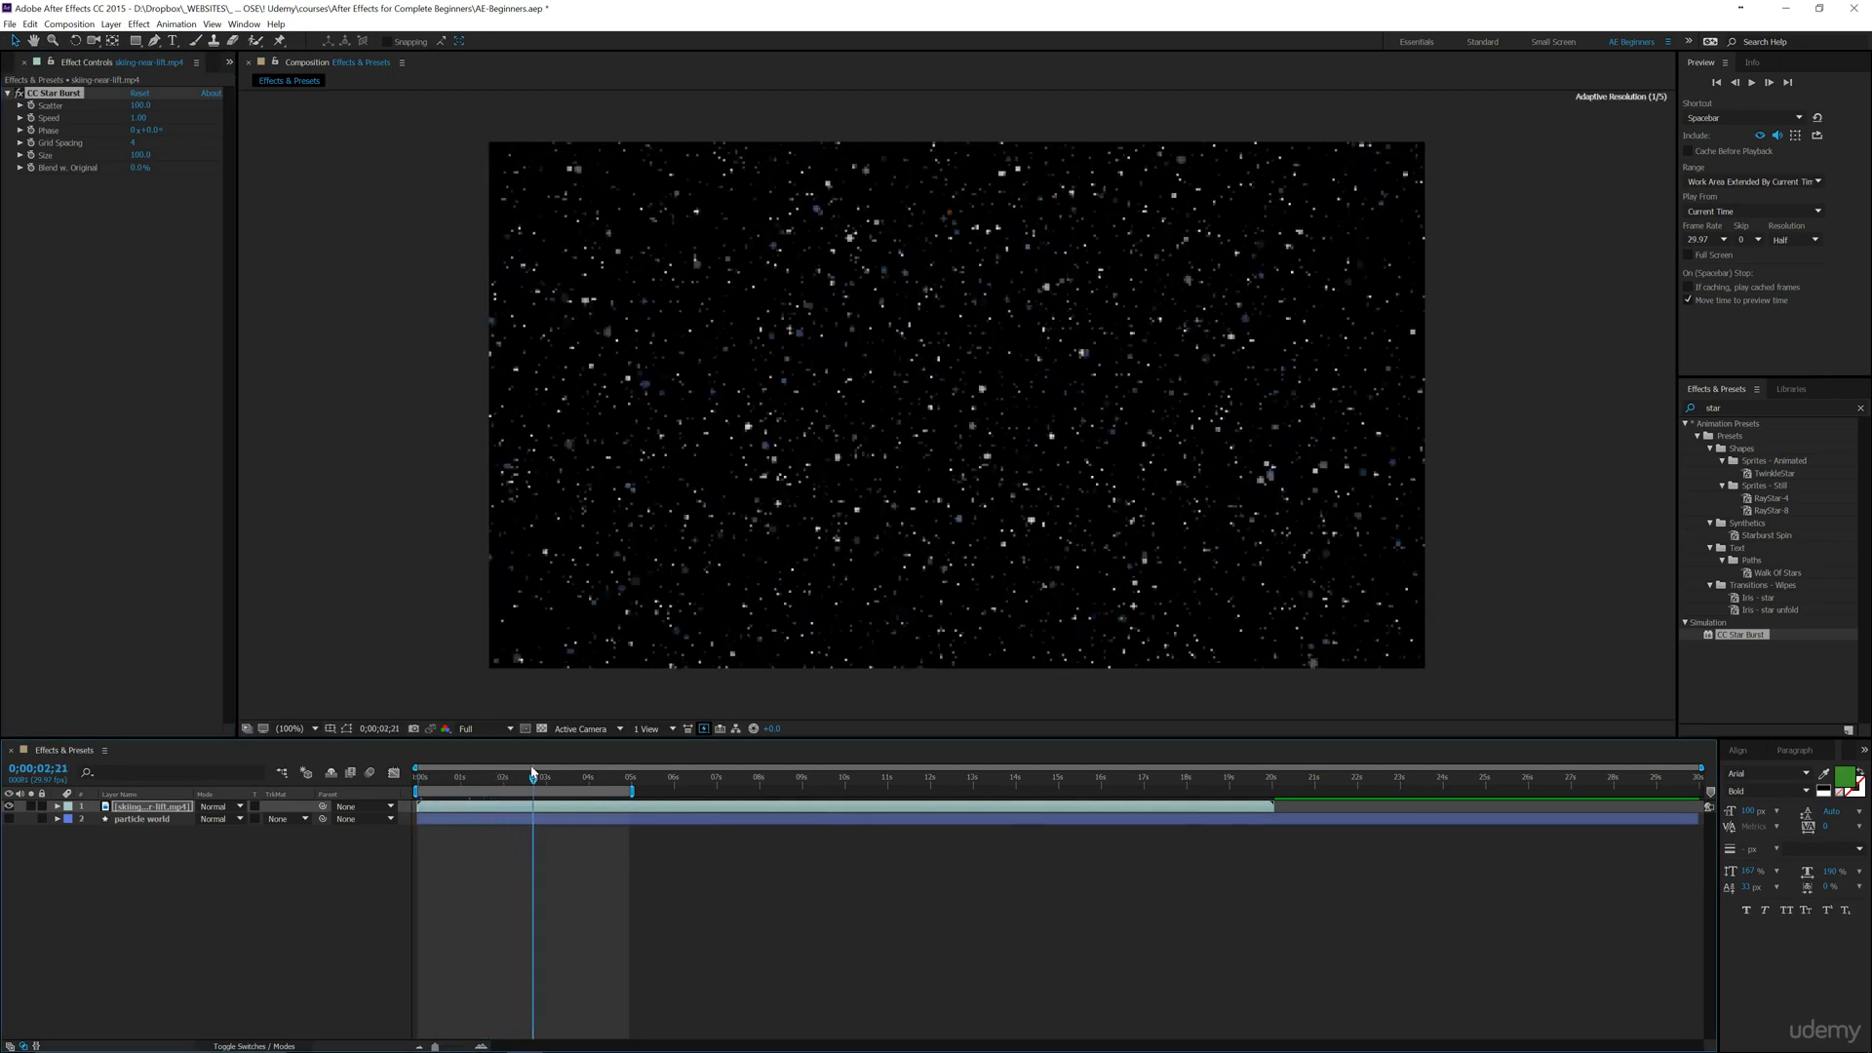
pyautogui.press('space')
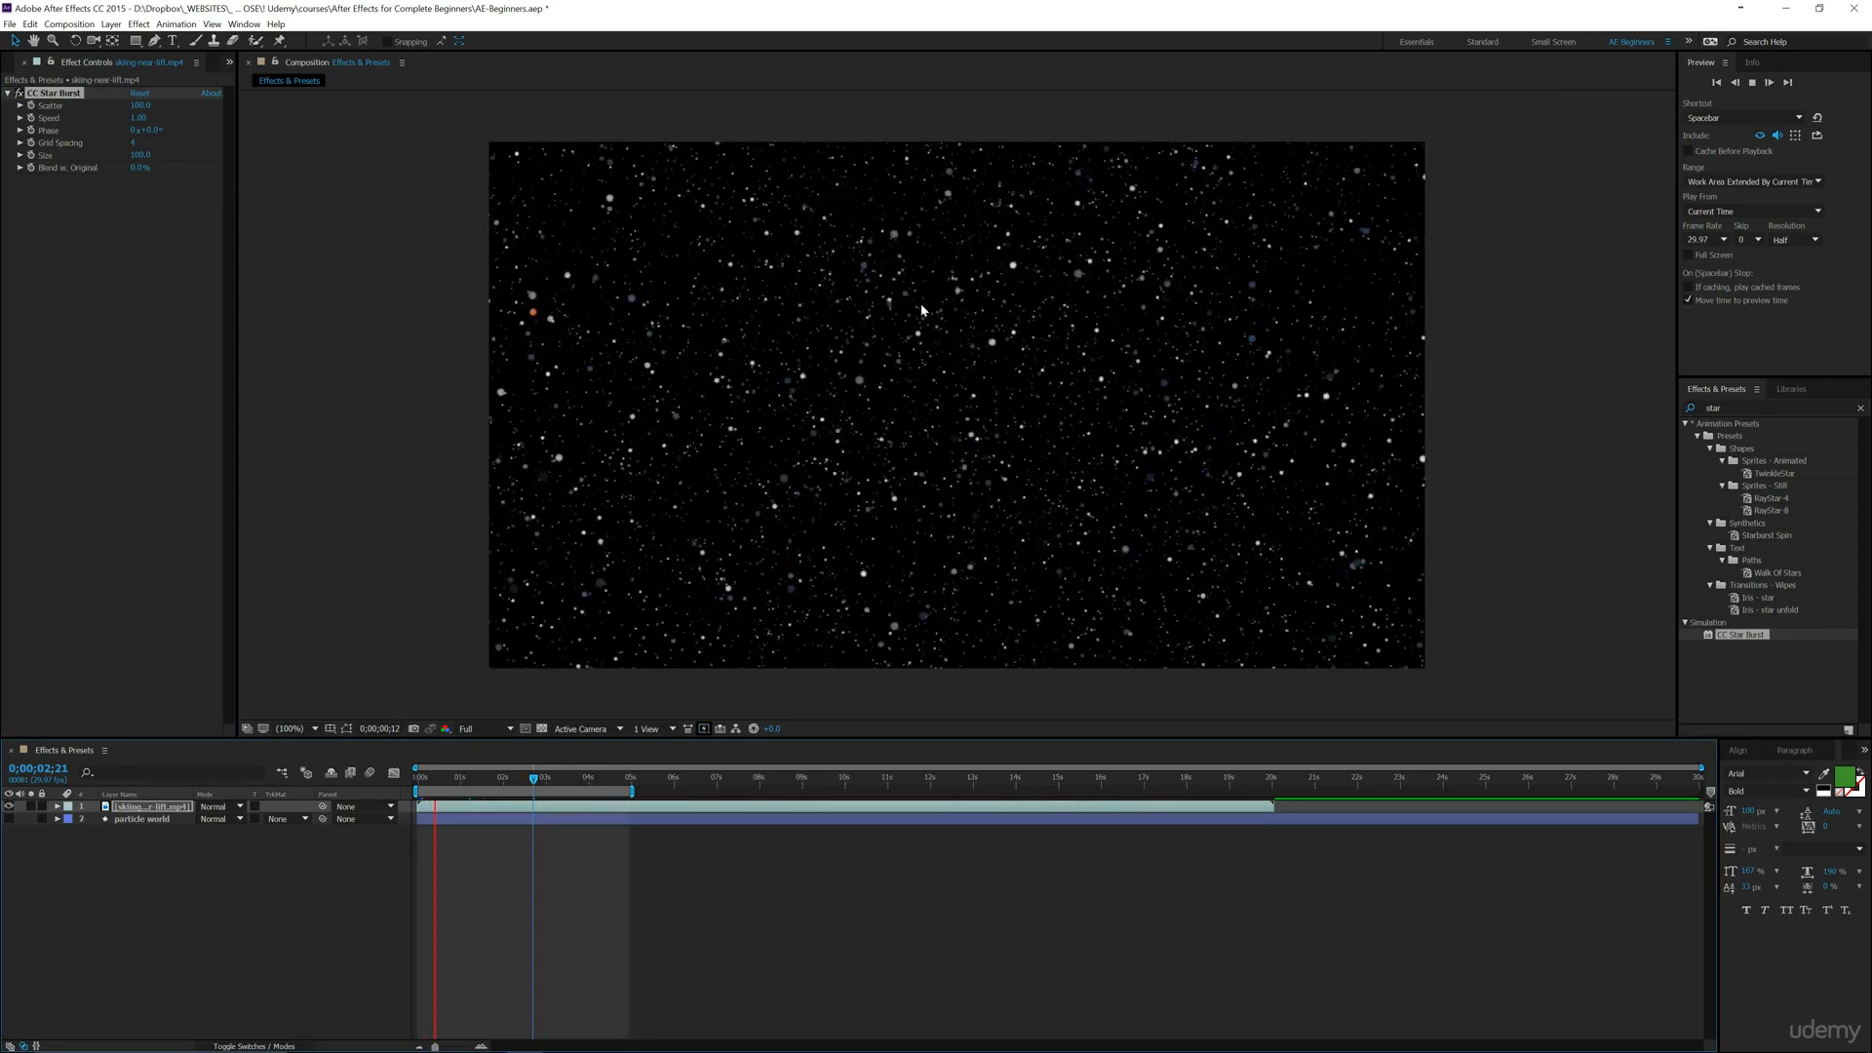
pyautogui.press('space')
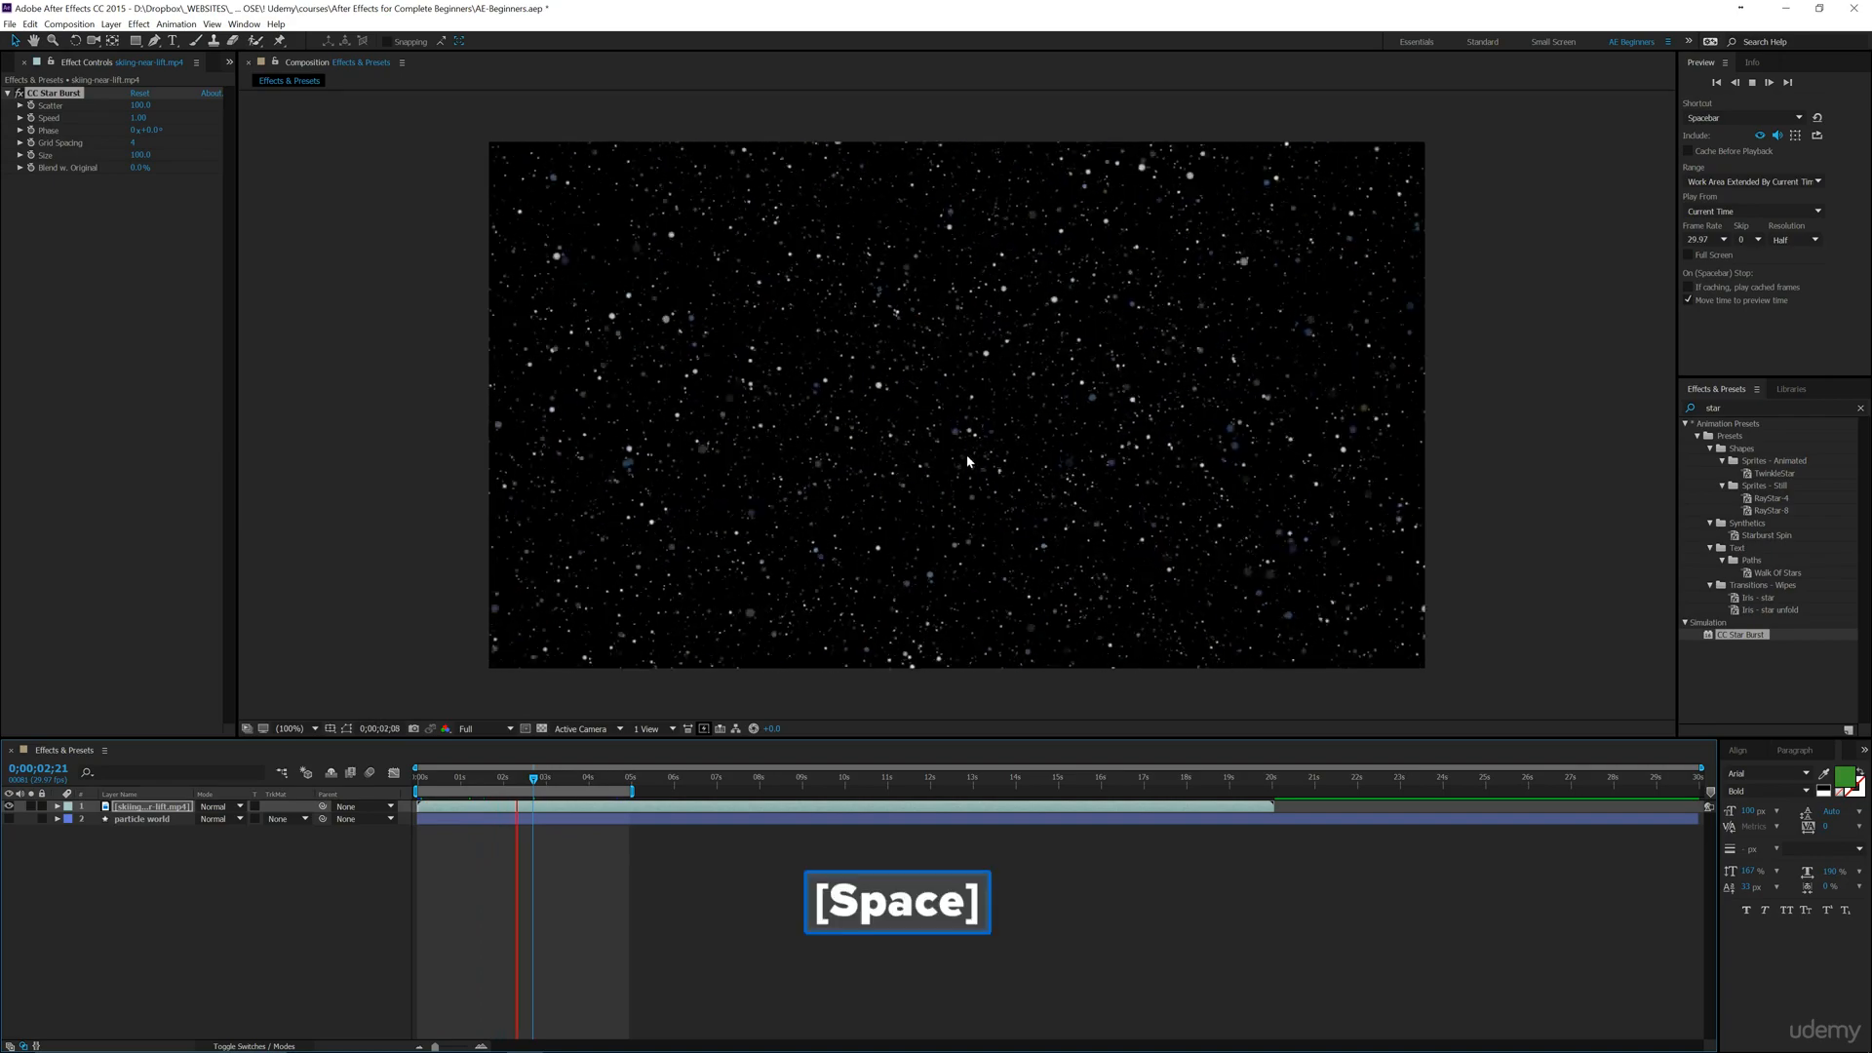
# Lower the Star Burst's Scatter to about 65 and its Speed to about 0.4, and preview the change
pyautogui.click(19, 105)
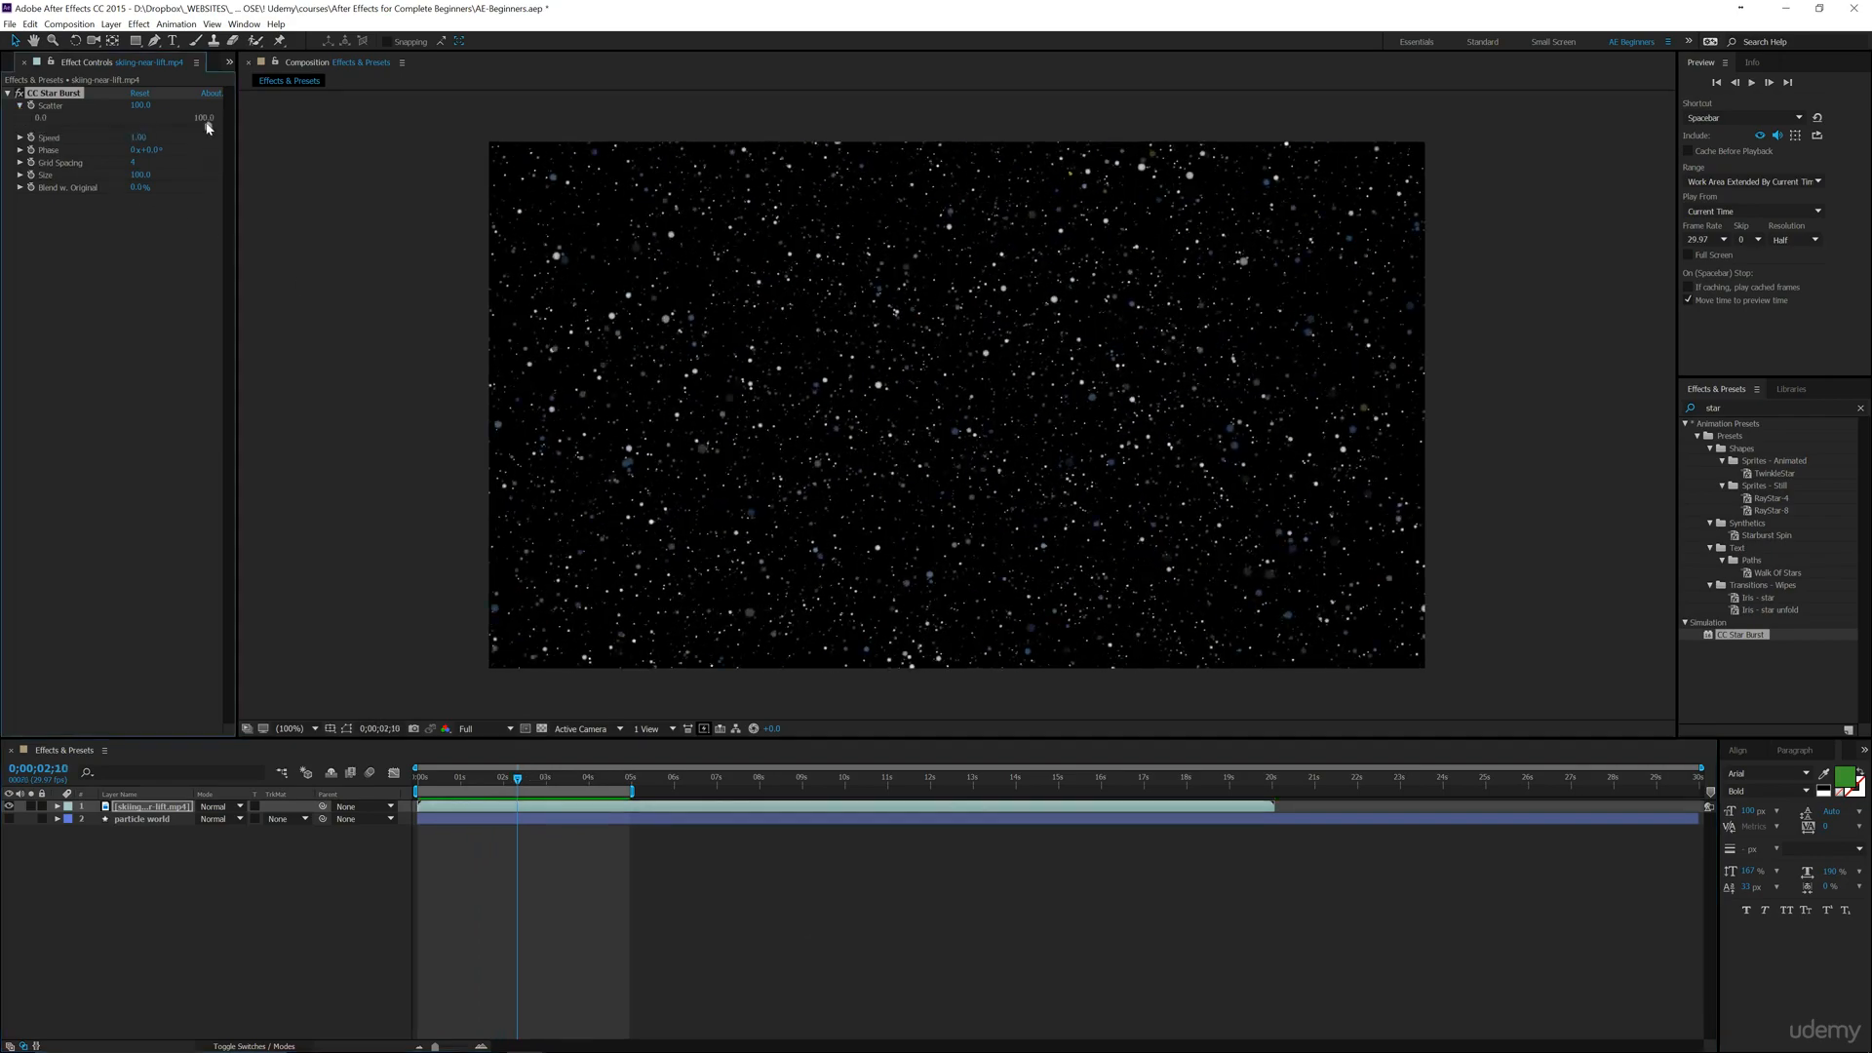
pyautogui.moveTo(207, 126); pyautogui.dragTo(141, 163)
pyautogui.click(20, 137)
pyautogui.press('space')
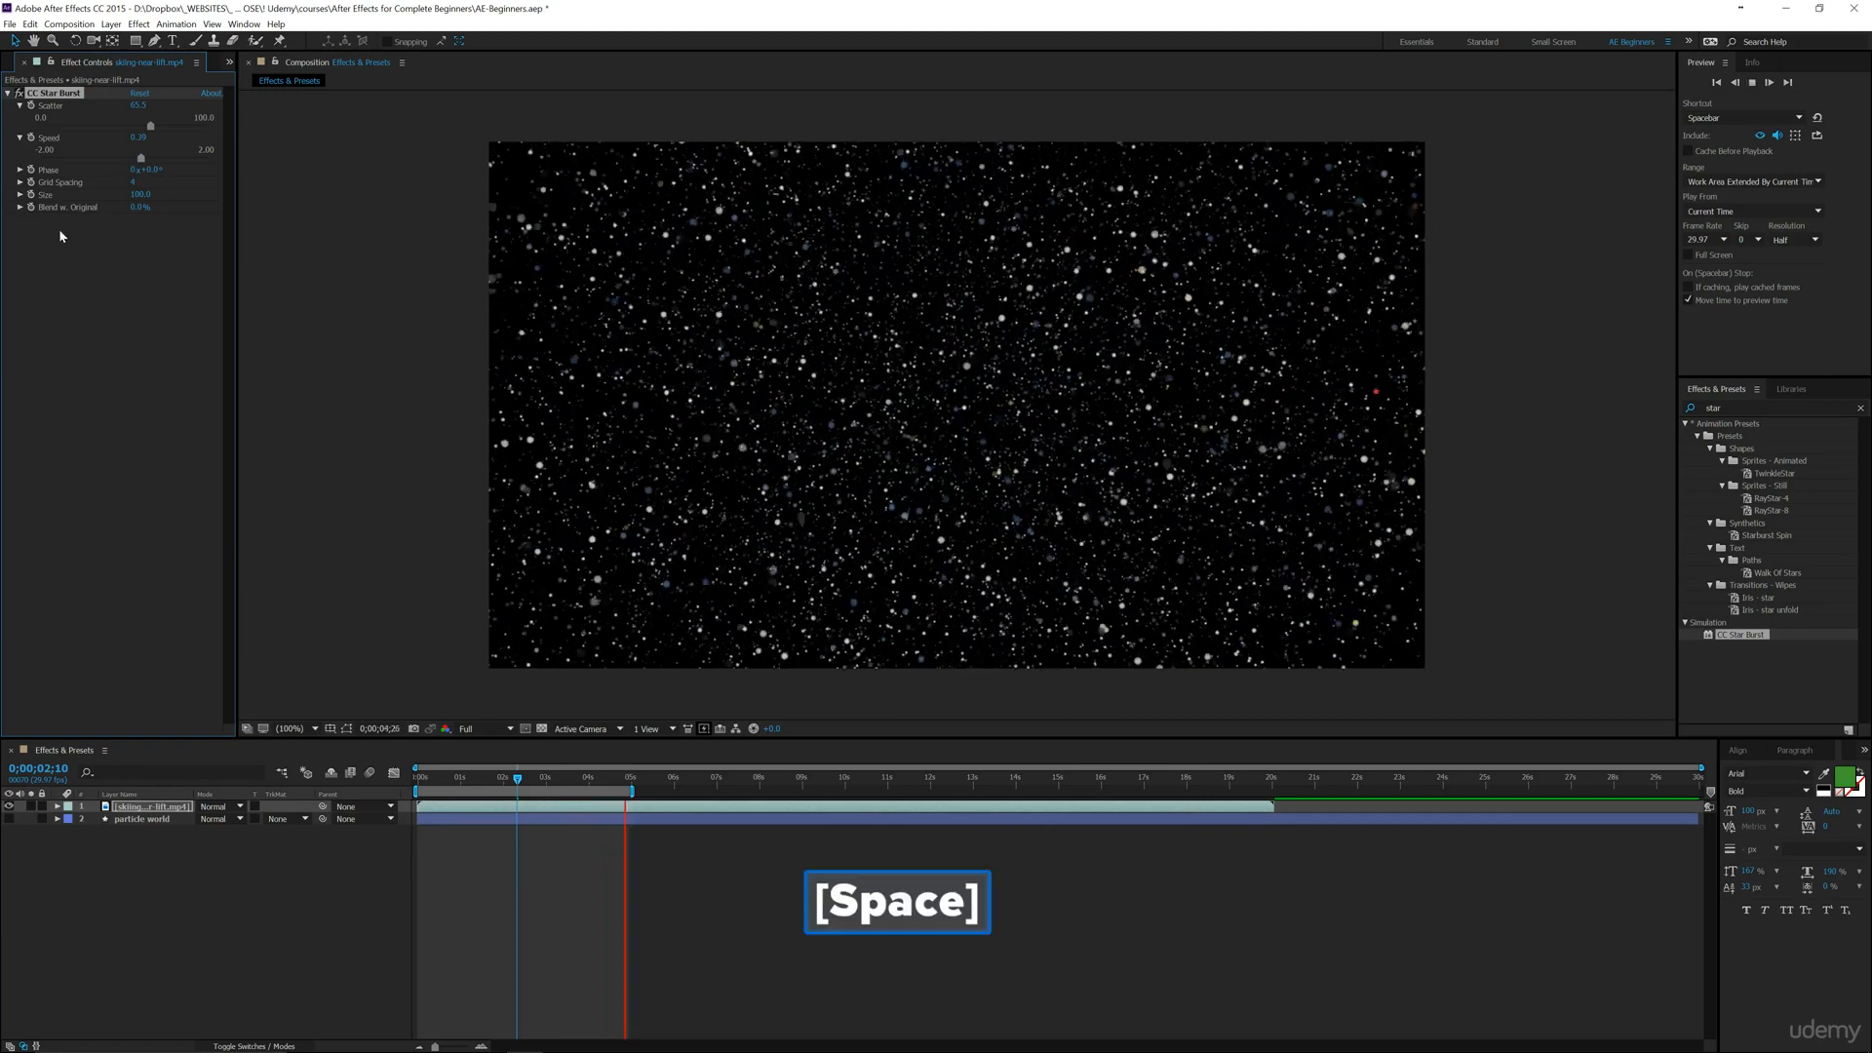
pyautogui.press('space')
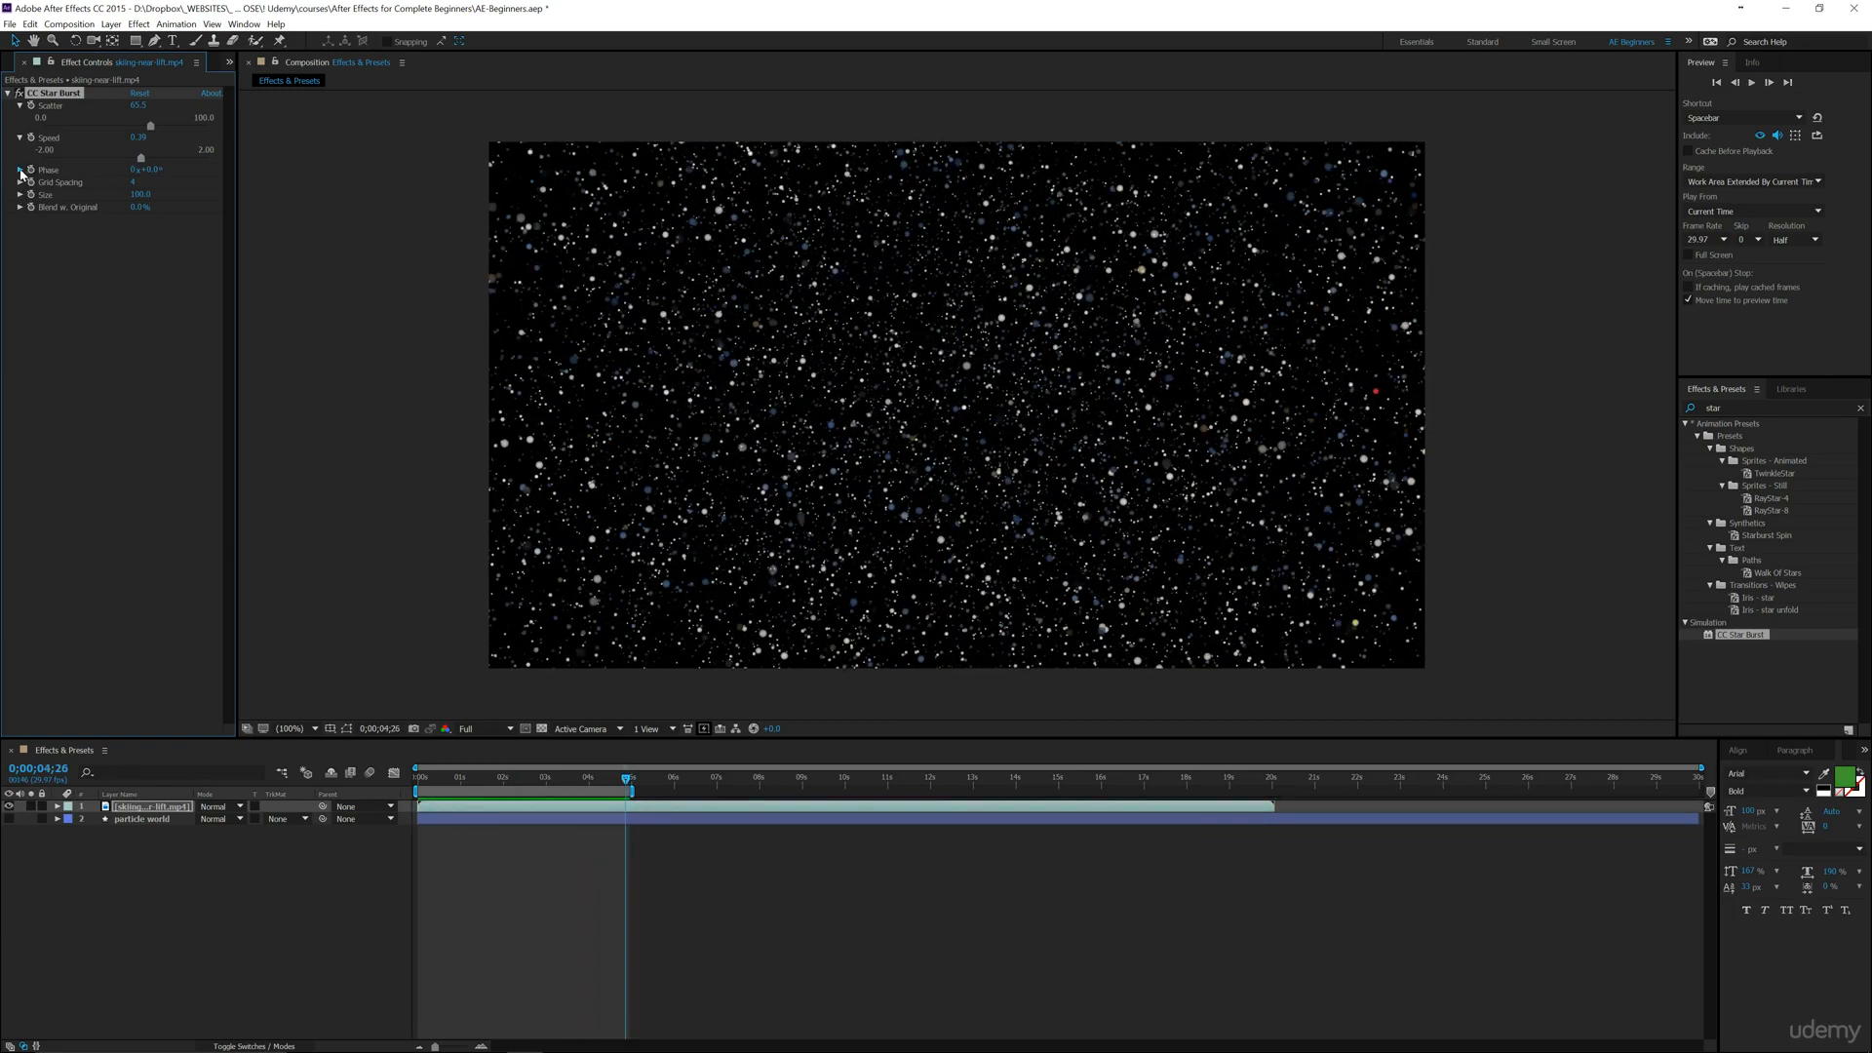
# Try the maximum Grid Spacing of 6 on the Star Burst effect and preview the result
pyautogui.click(20, 182)
pyautogui.moveTo(125, 205); pyautogui.dragTo(207, 209)
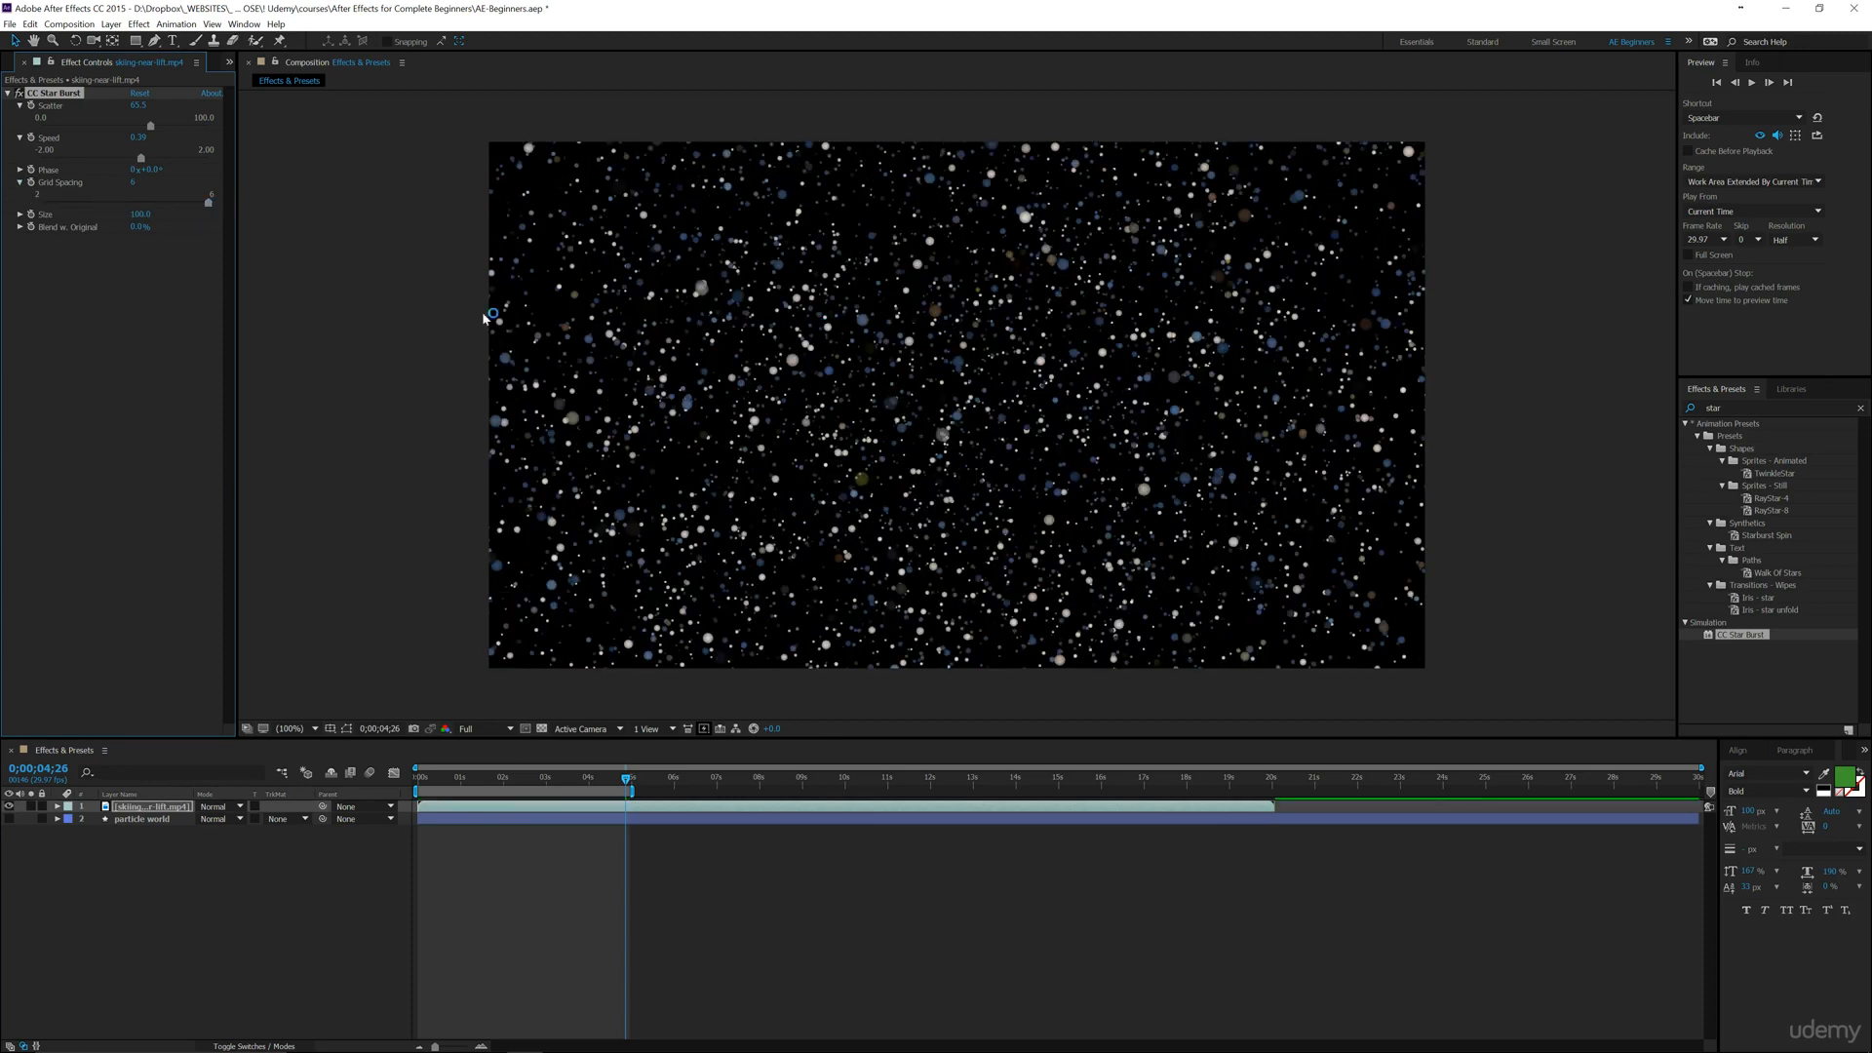
pyautogui.press('space')
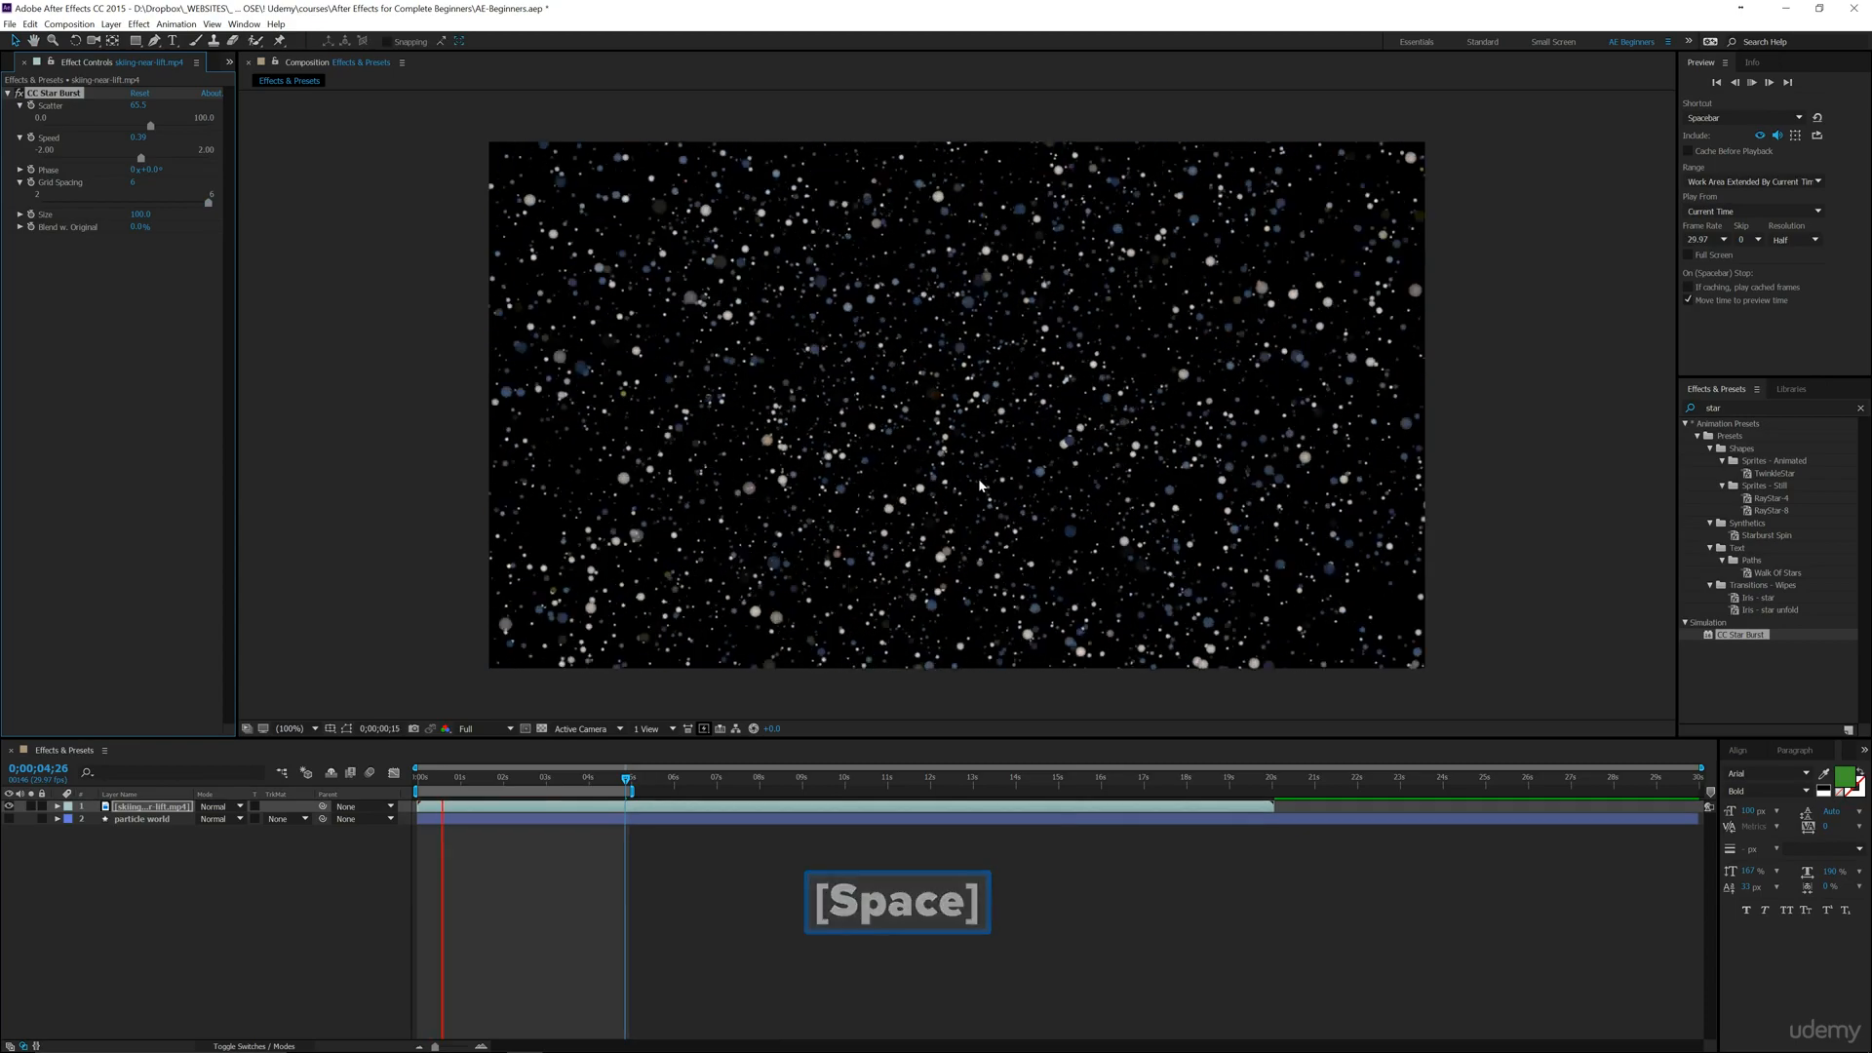
pyautogui.press('space')
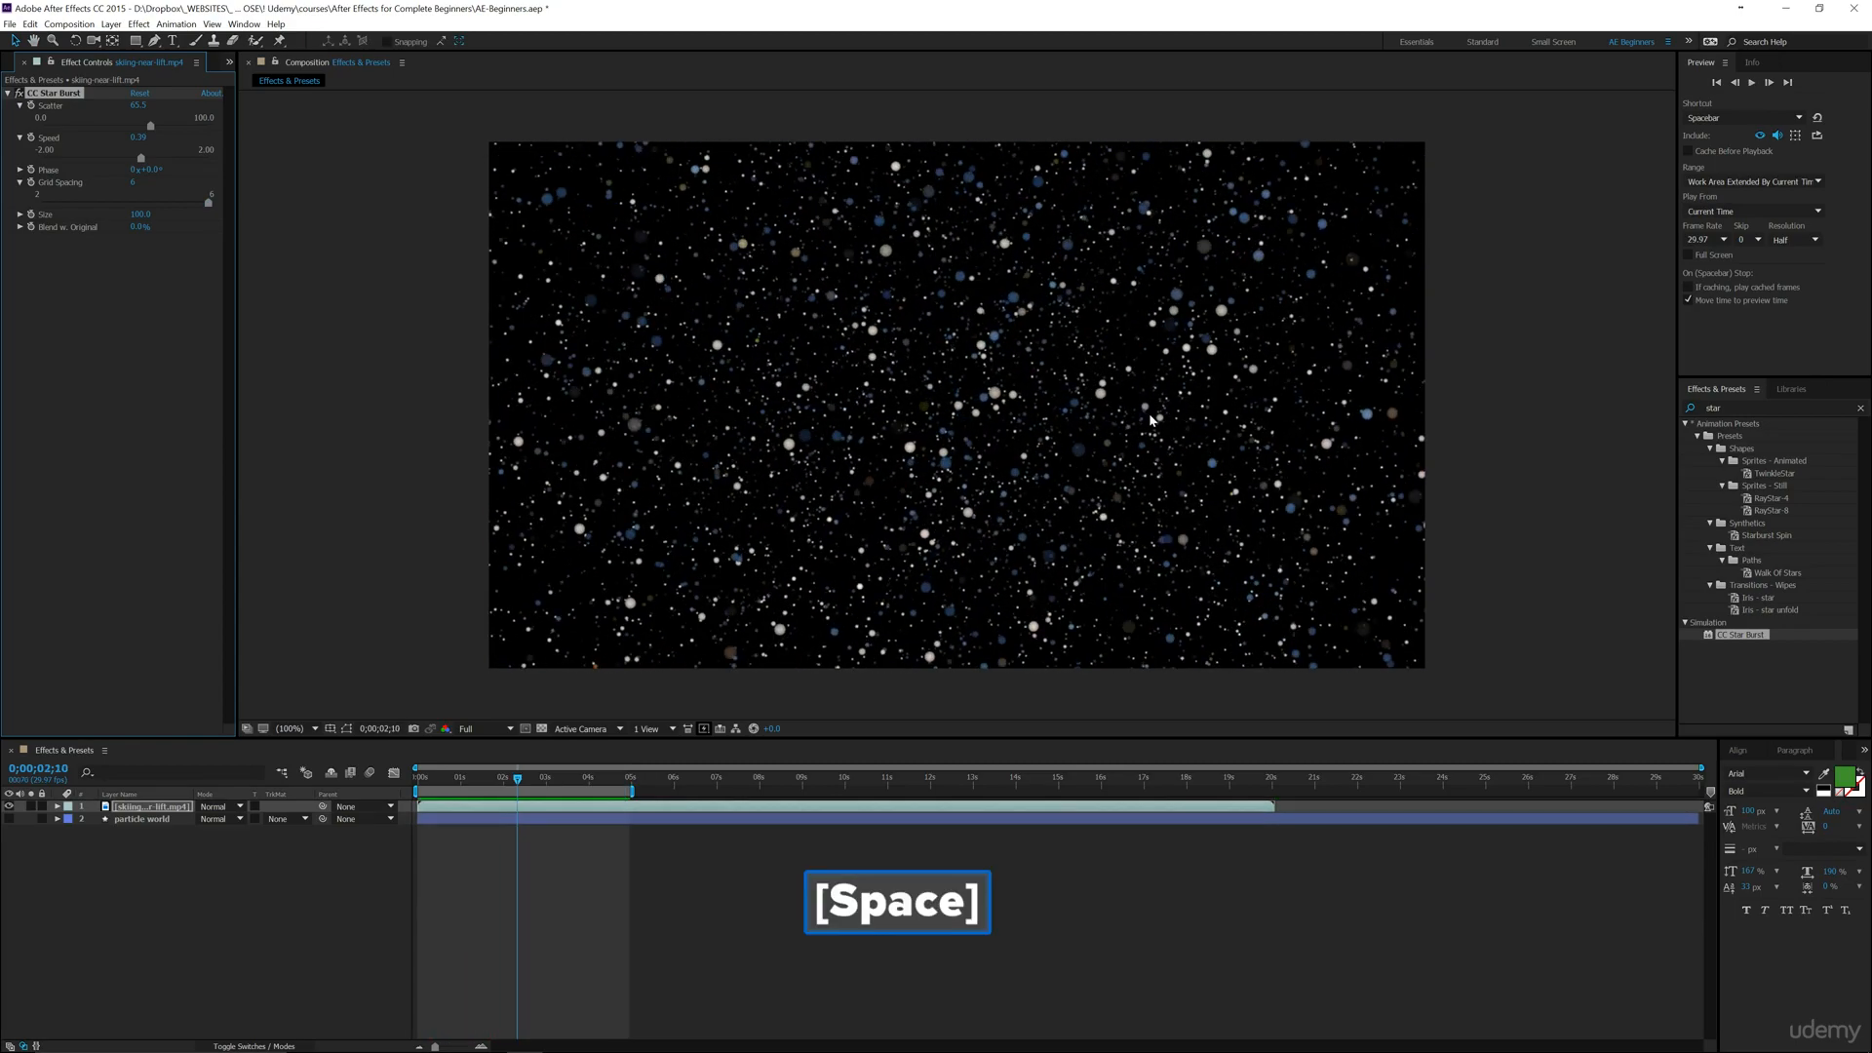
# Try the minimum Grid Spacing of 2 on the Star Burst effect and play the preview
pyautogui.click(206, 200)
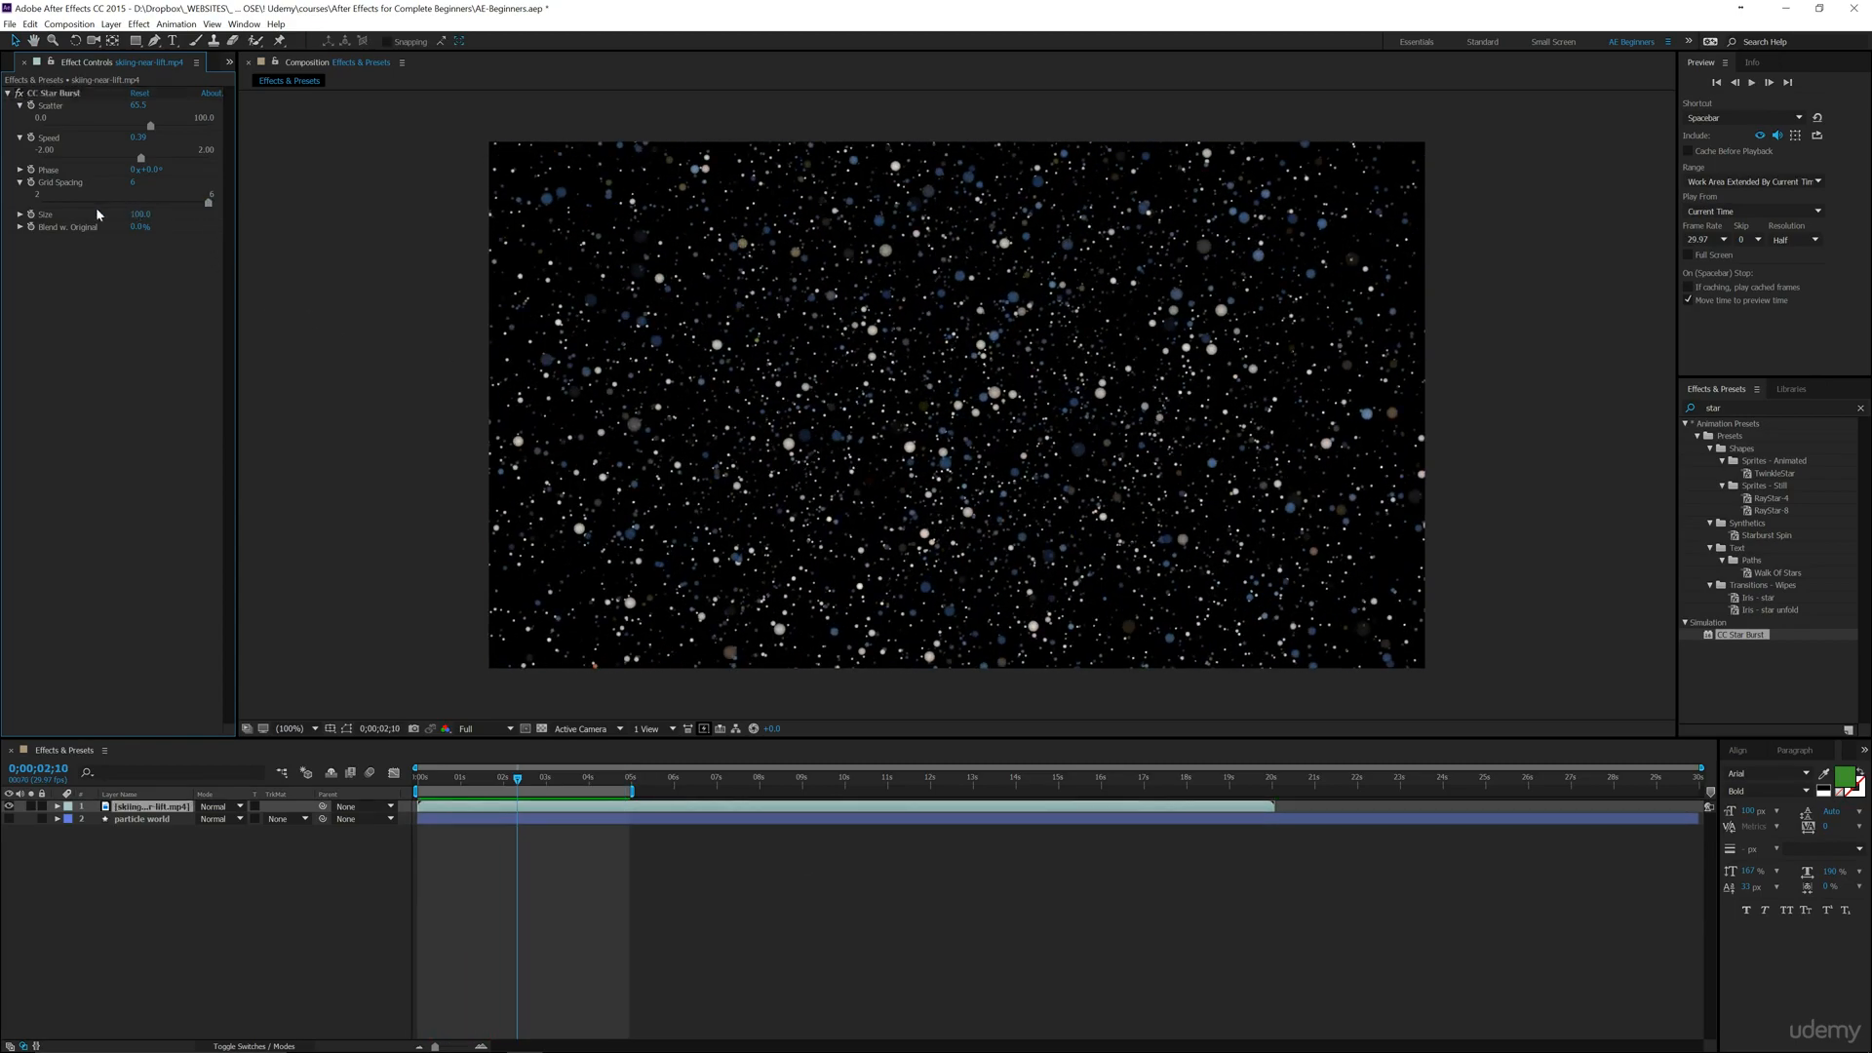
pyautogui.moveTo(209, 202); pyautogui.dragTo(40, 202)
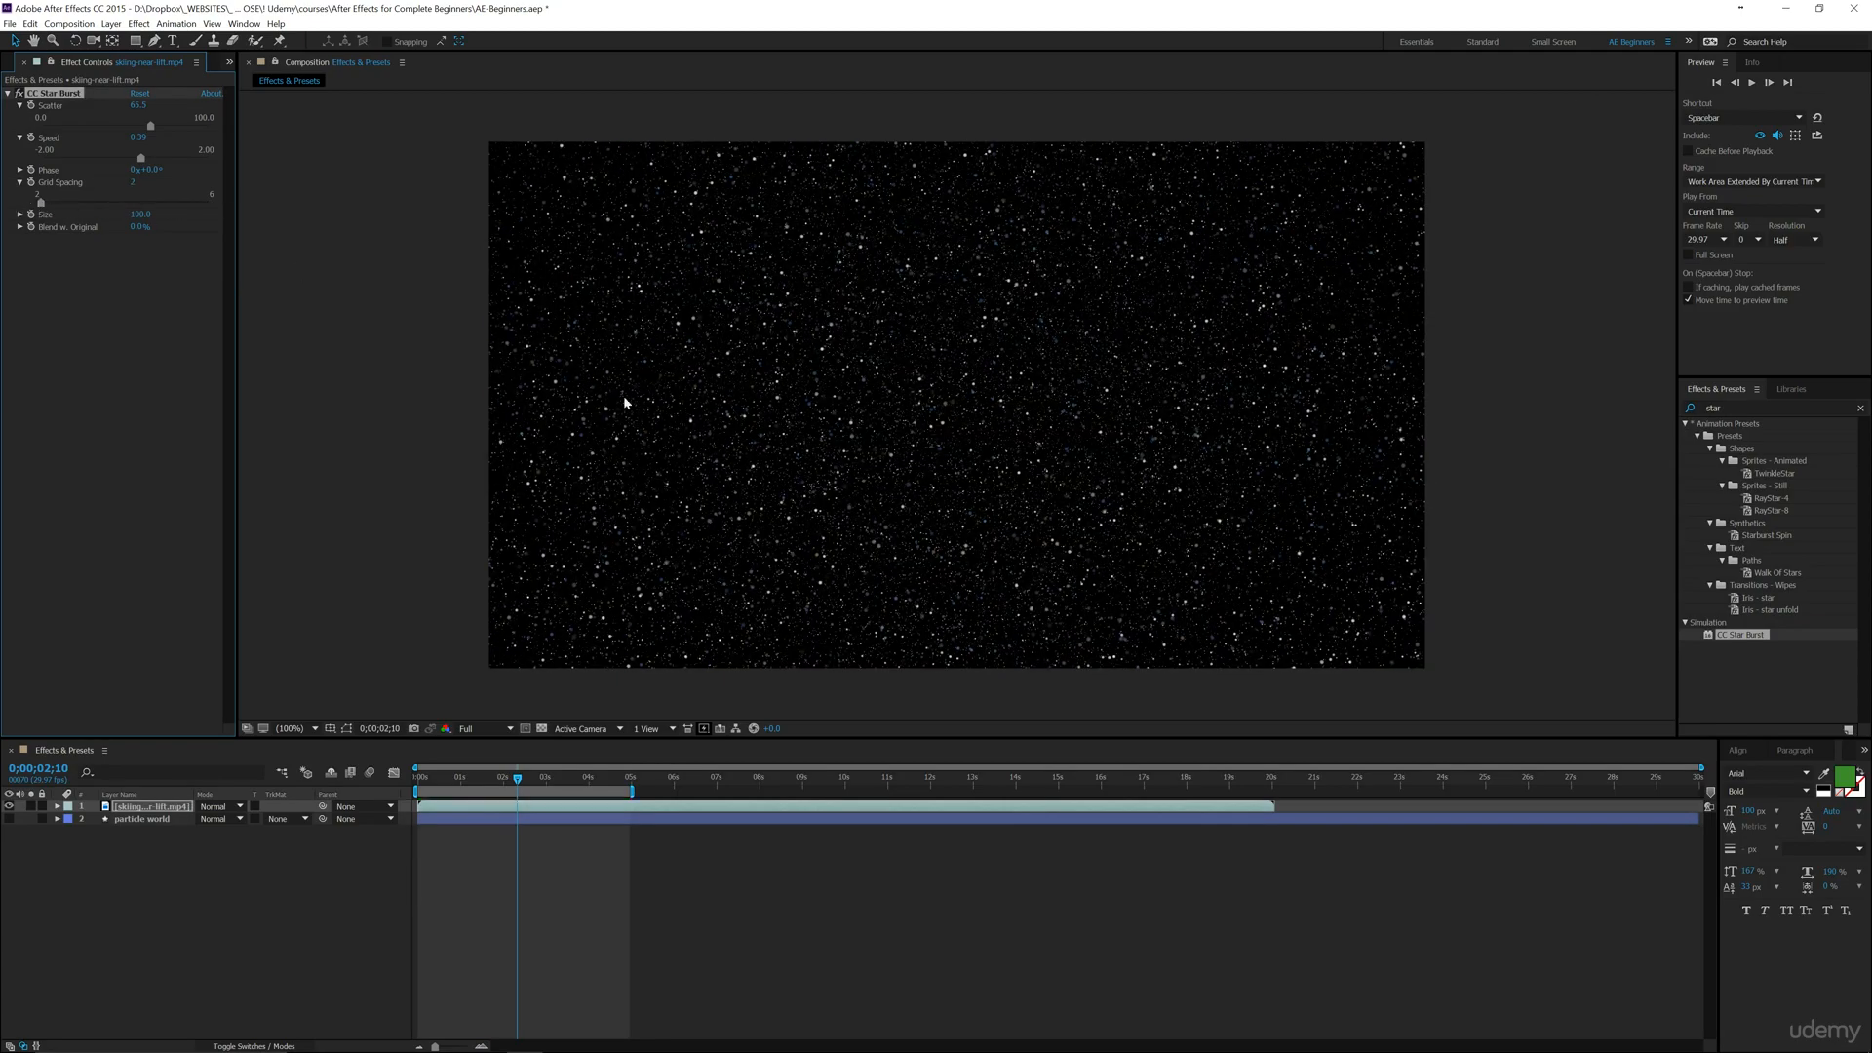
pyautogui.press('space')
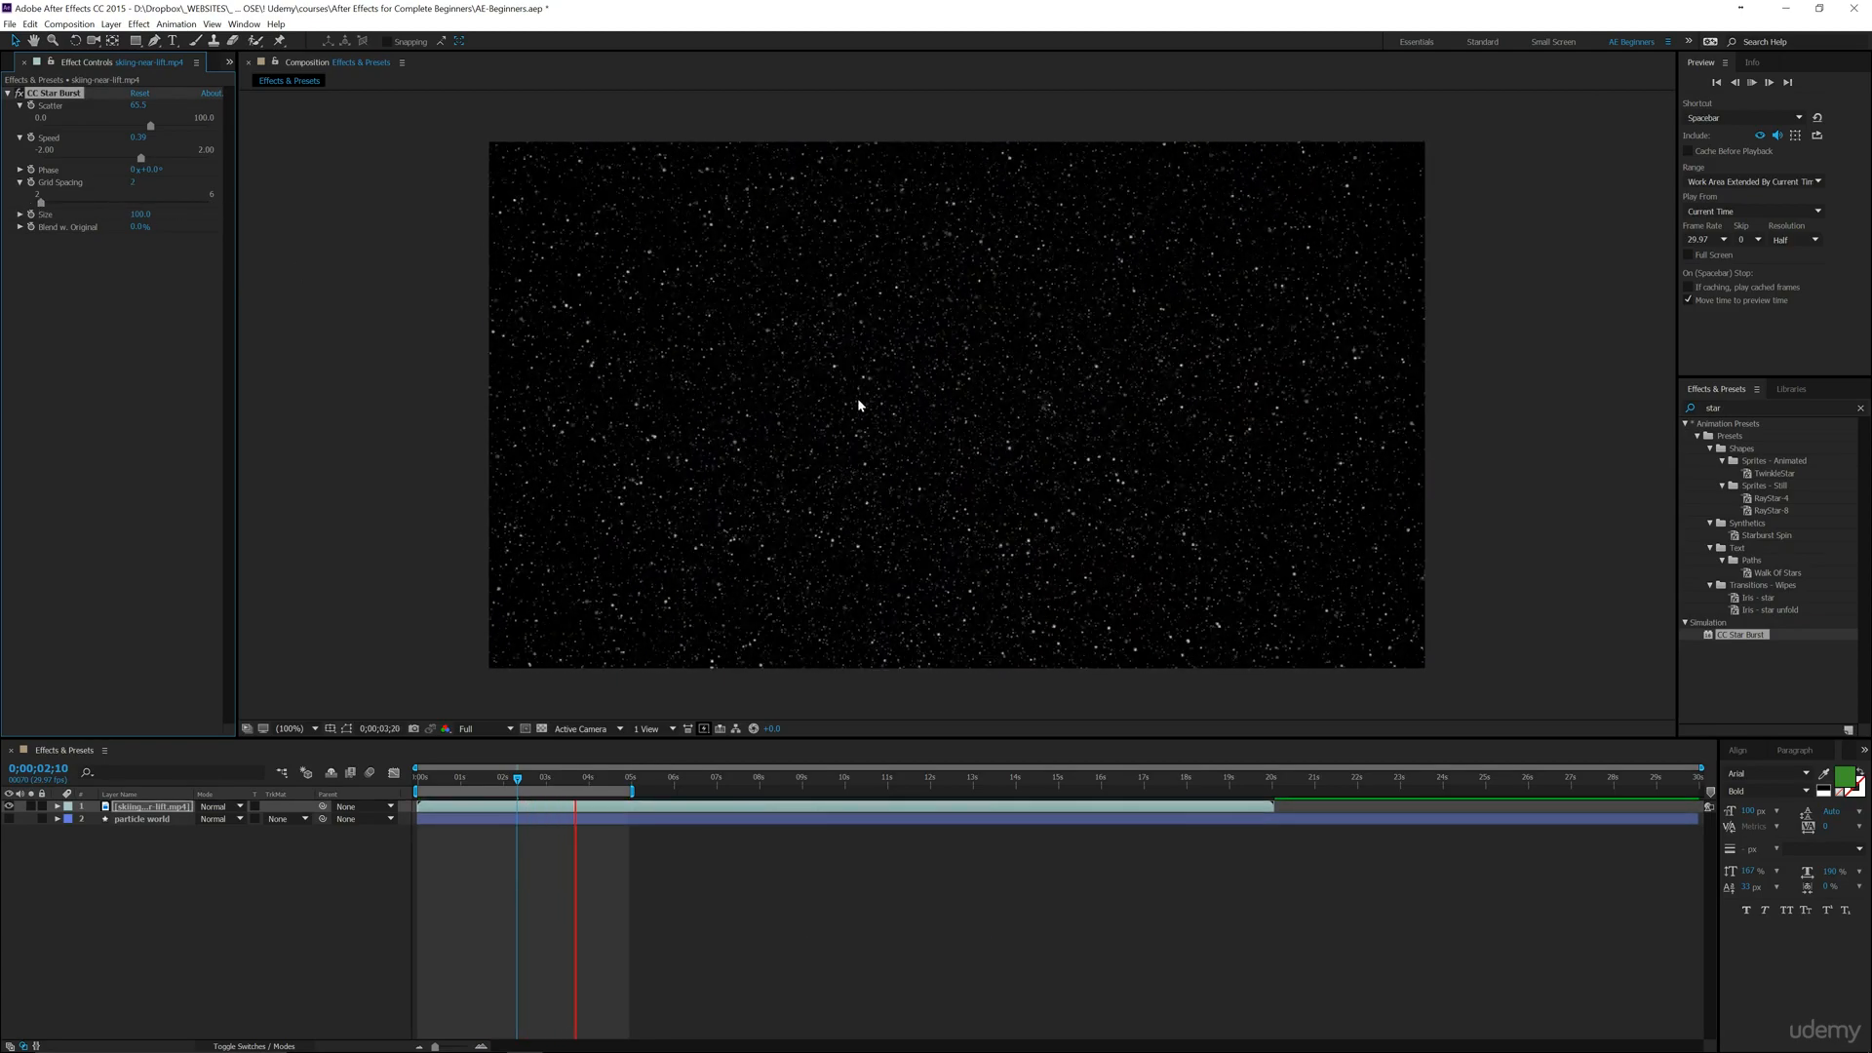
pyautogui.press('space')
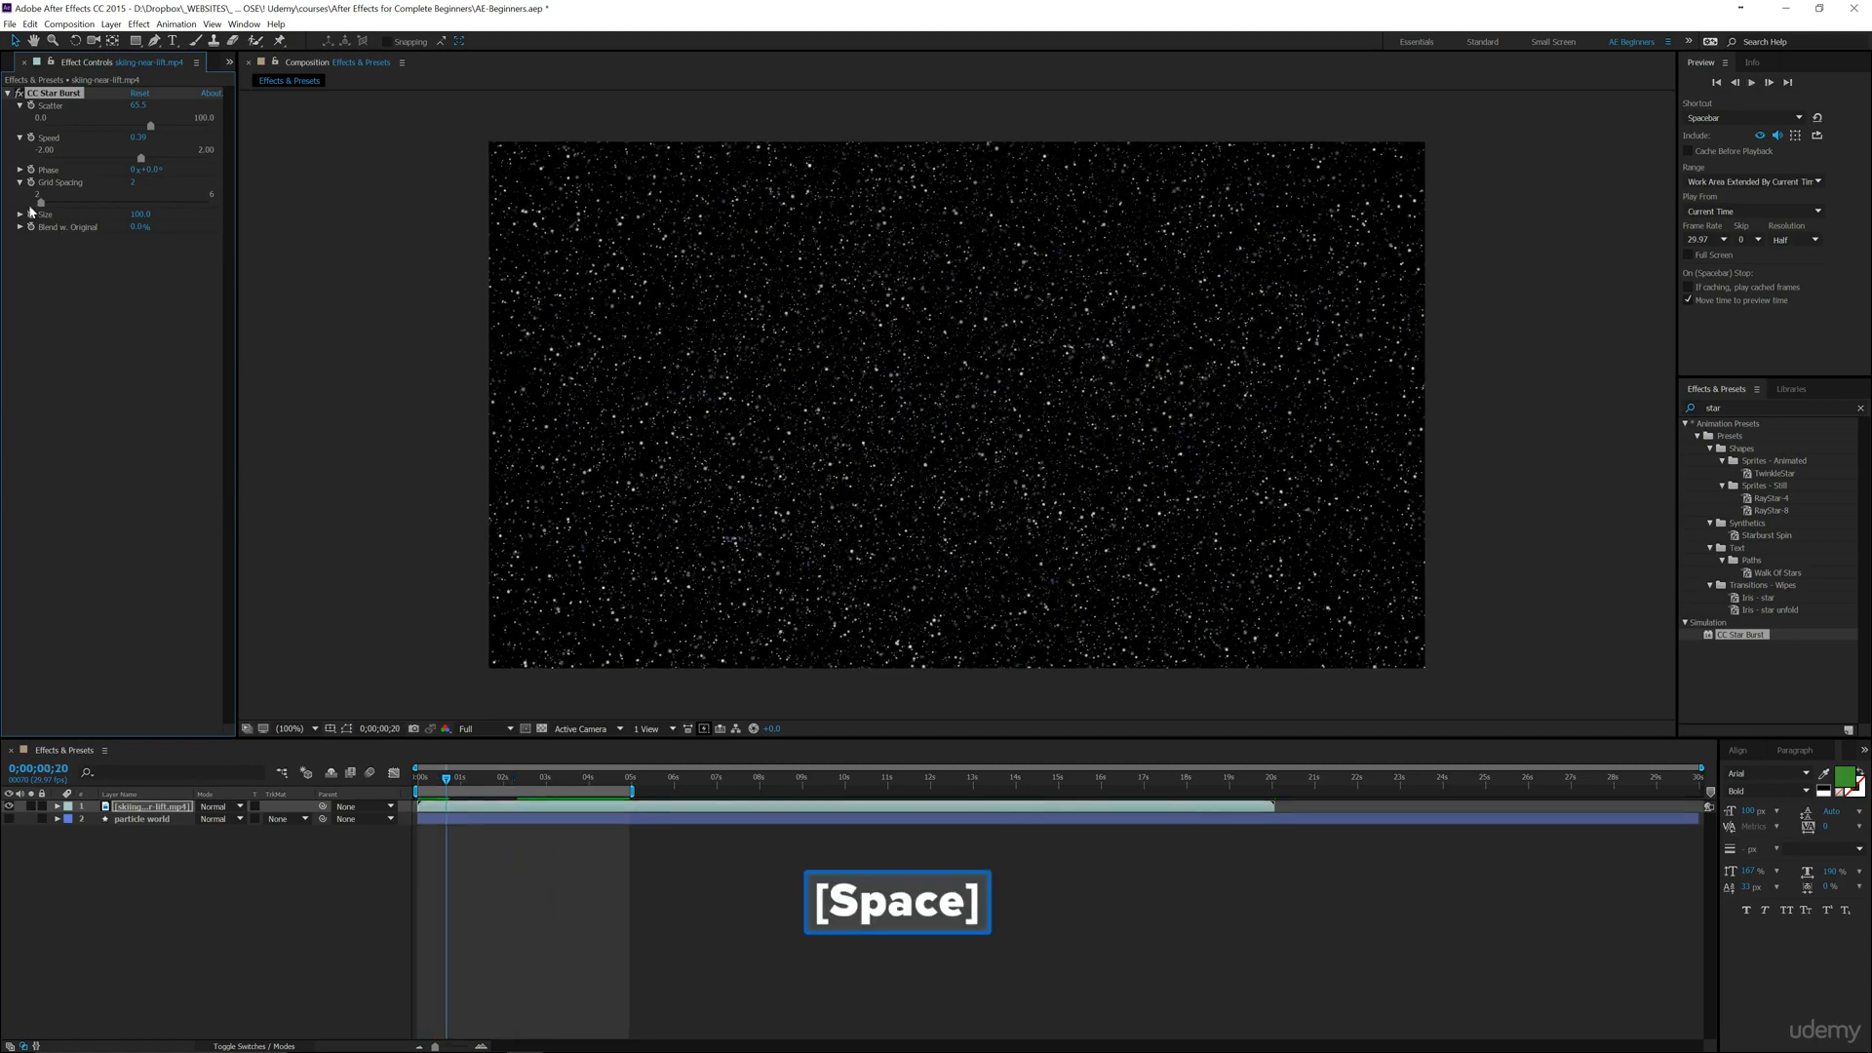
# Set the Star Burst's Size to about 64 and its Grid Spacing to 5, checking the motion in a preview
pyautogui.moveTo(40, 202); pyautogui.dragTo(93, 236)
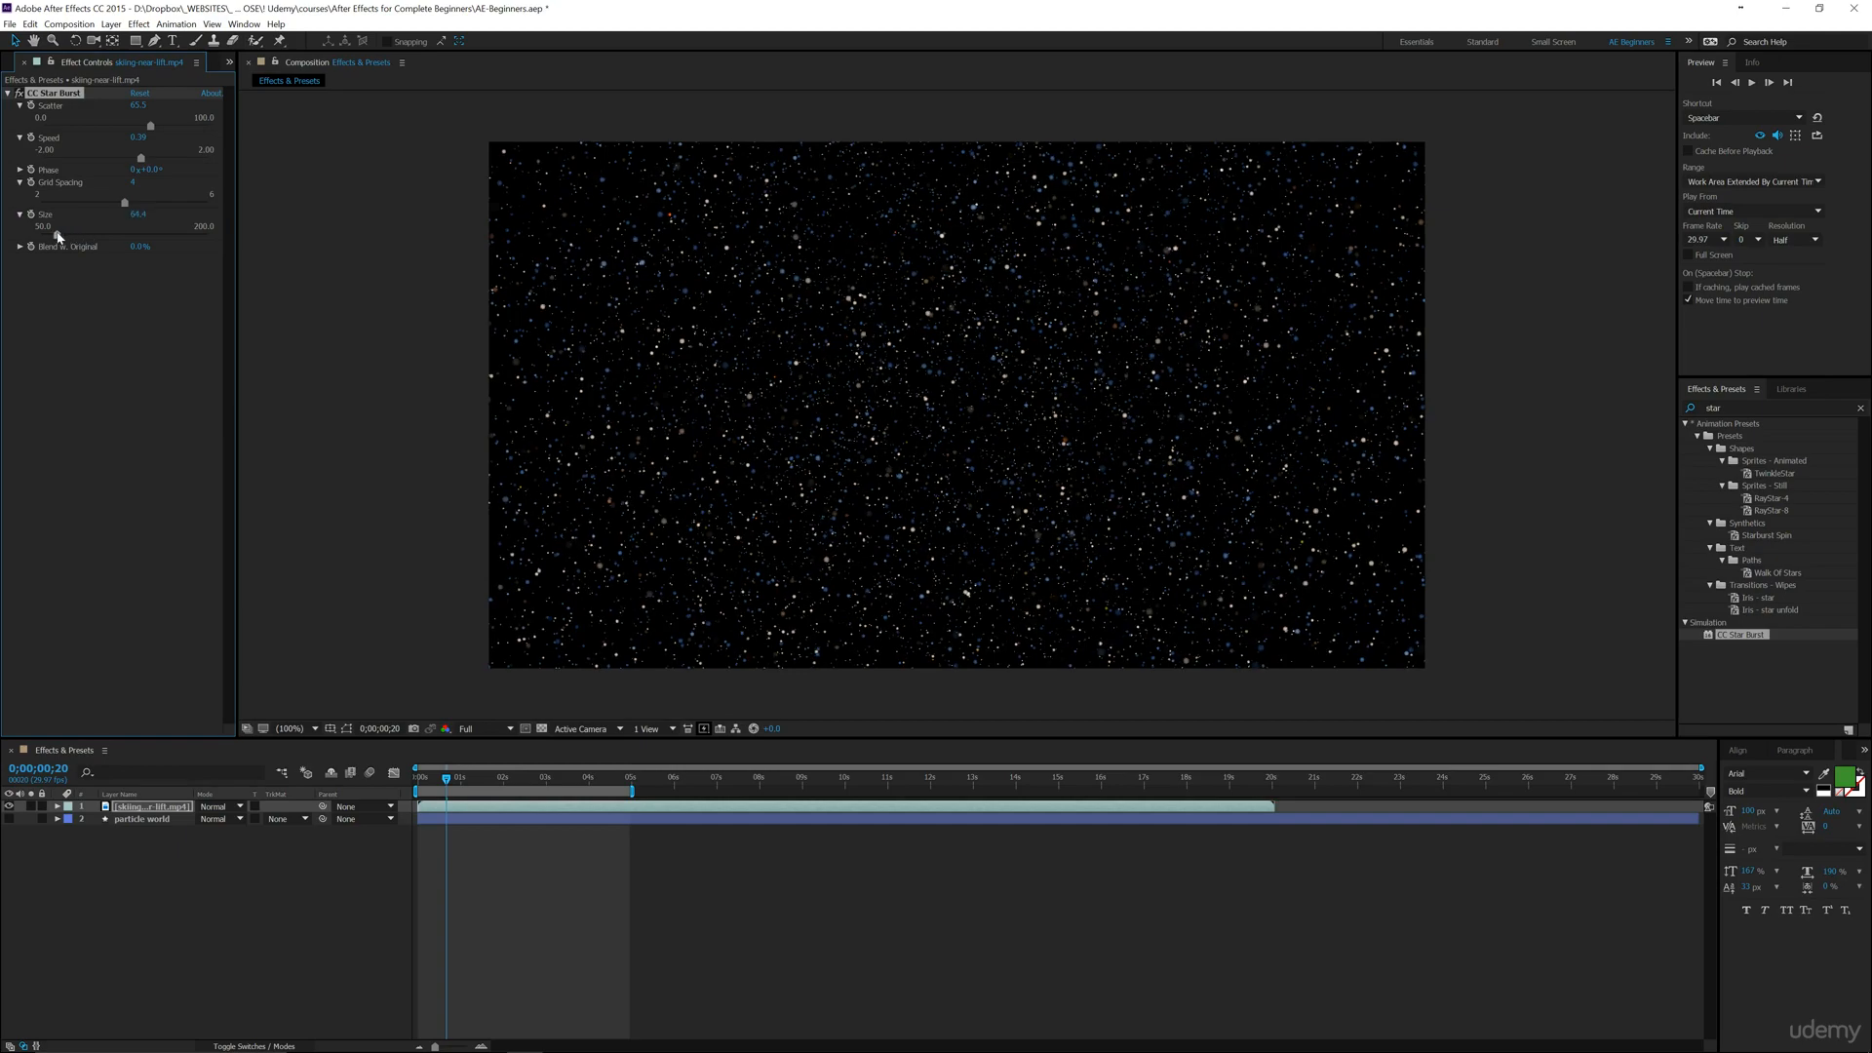
pyautogui.press('space')
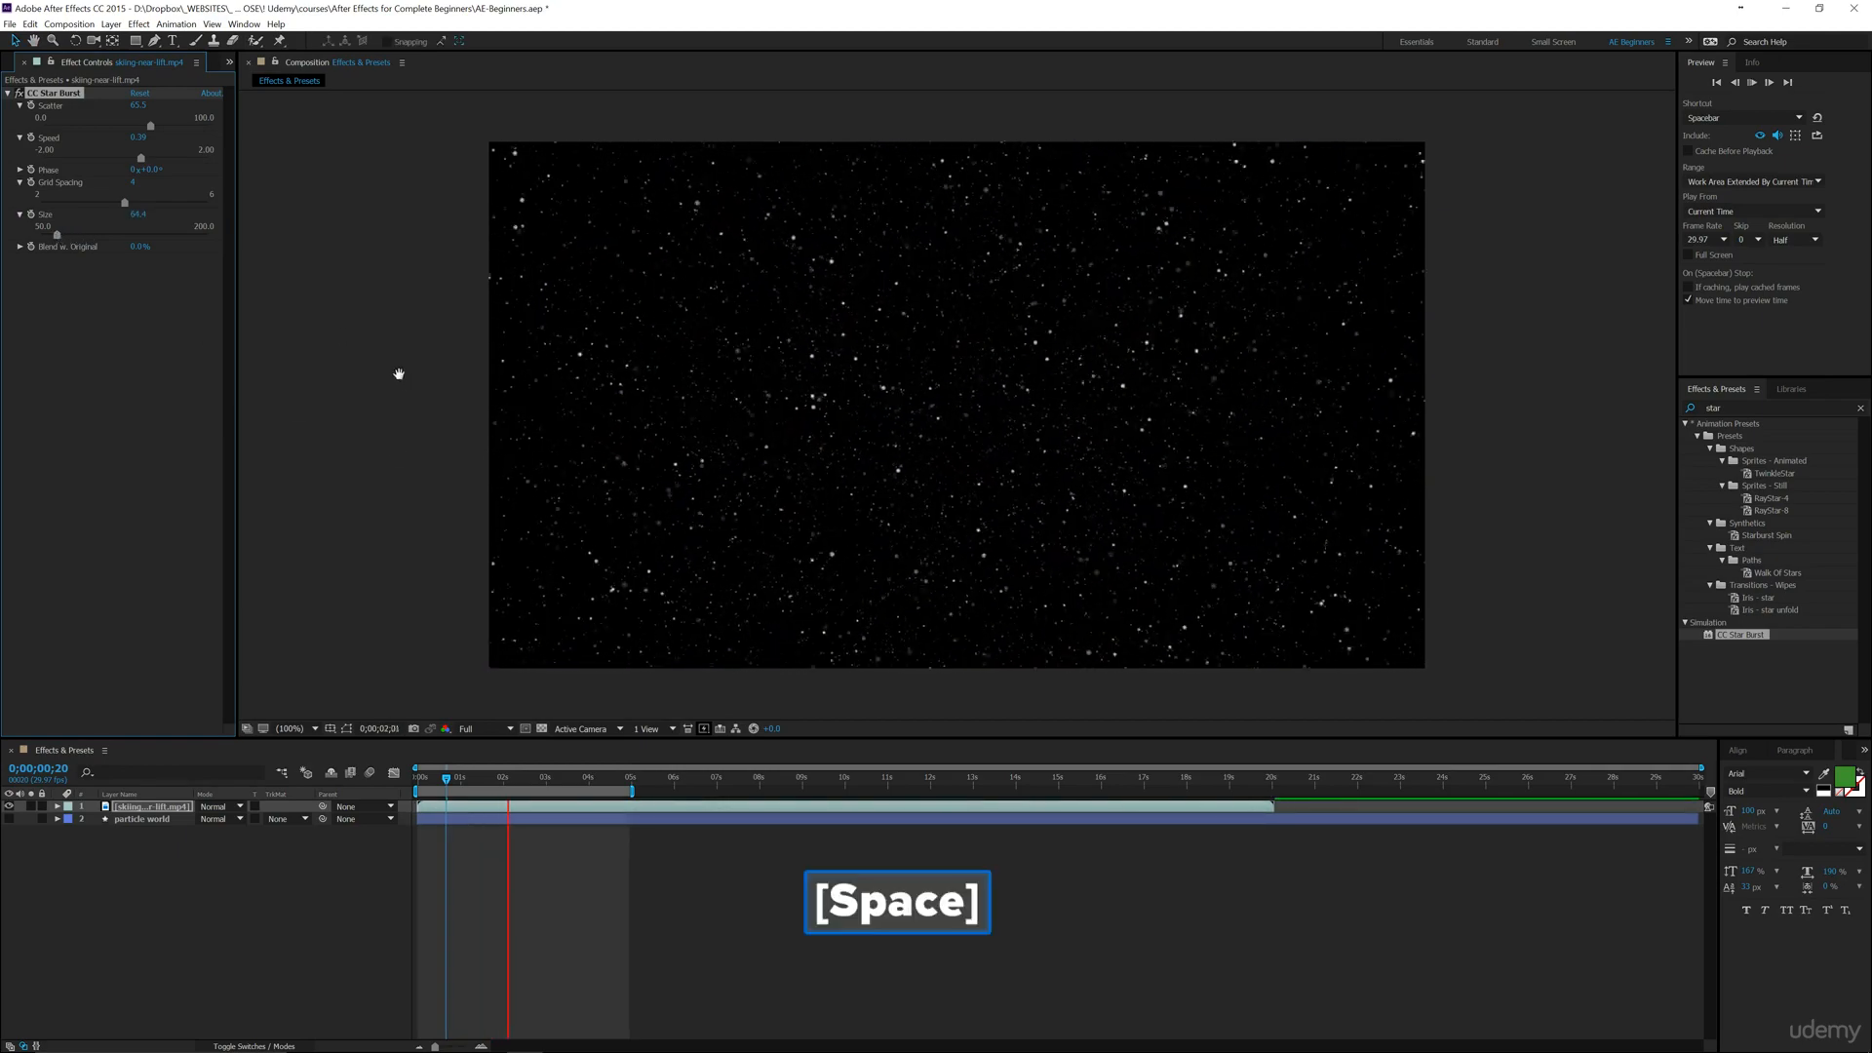
pyautogui.press('space')
pyautogui.moveTo(124, 202); pyautogui.dragTo(154, 202)
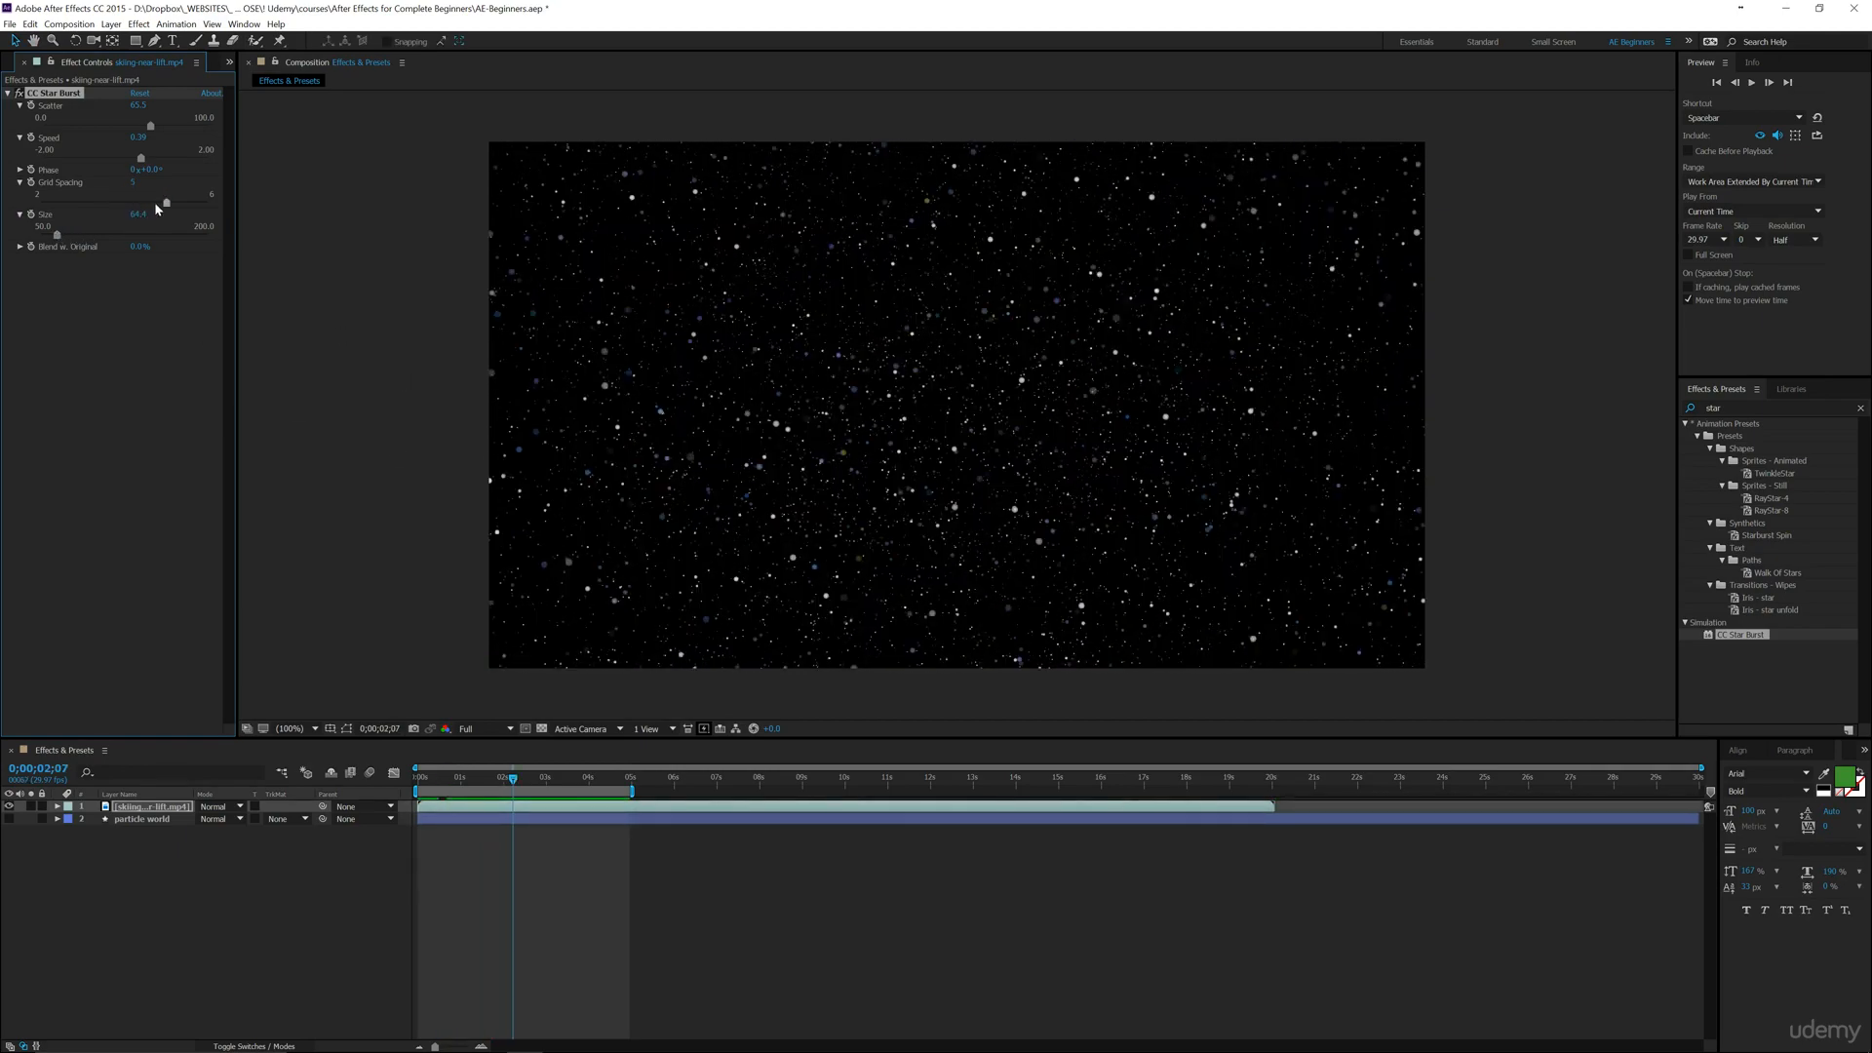
pyautogui.press('space')
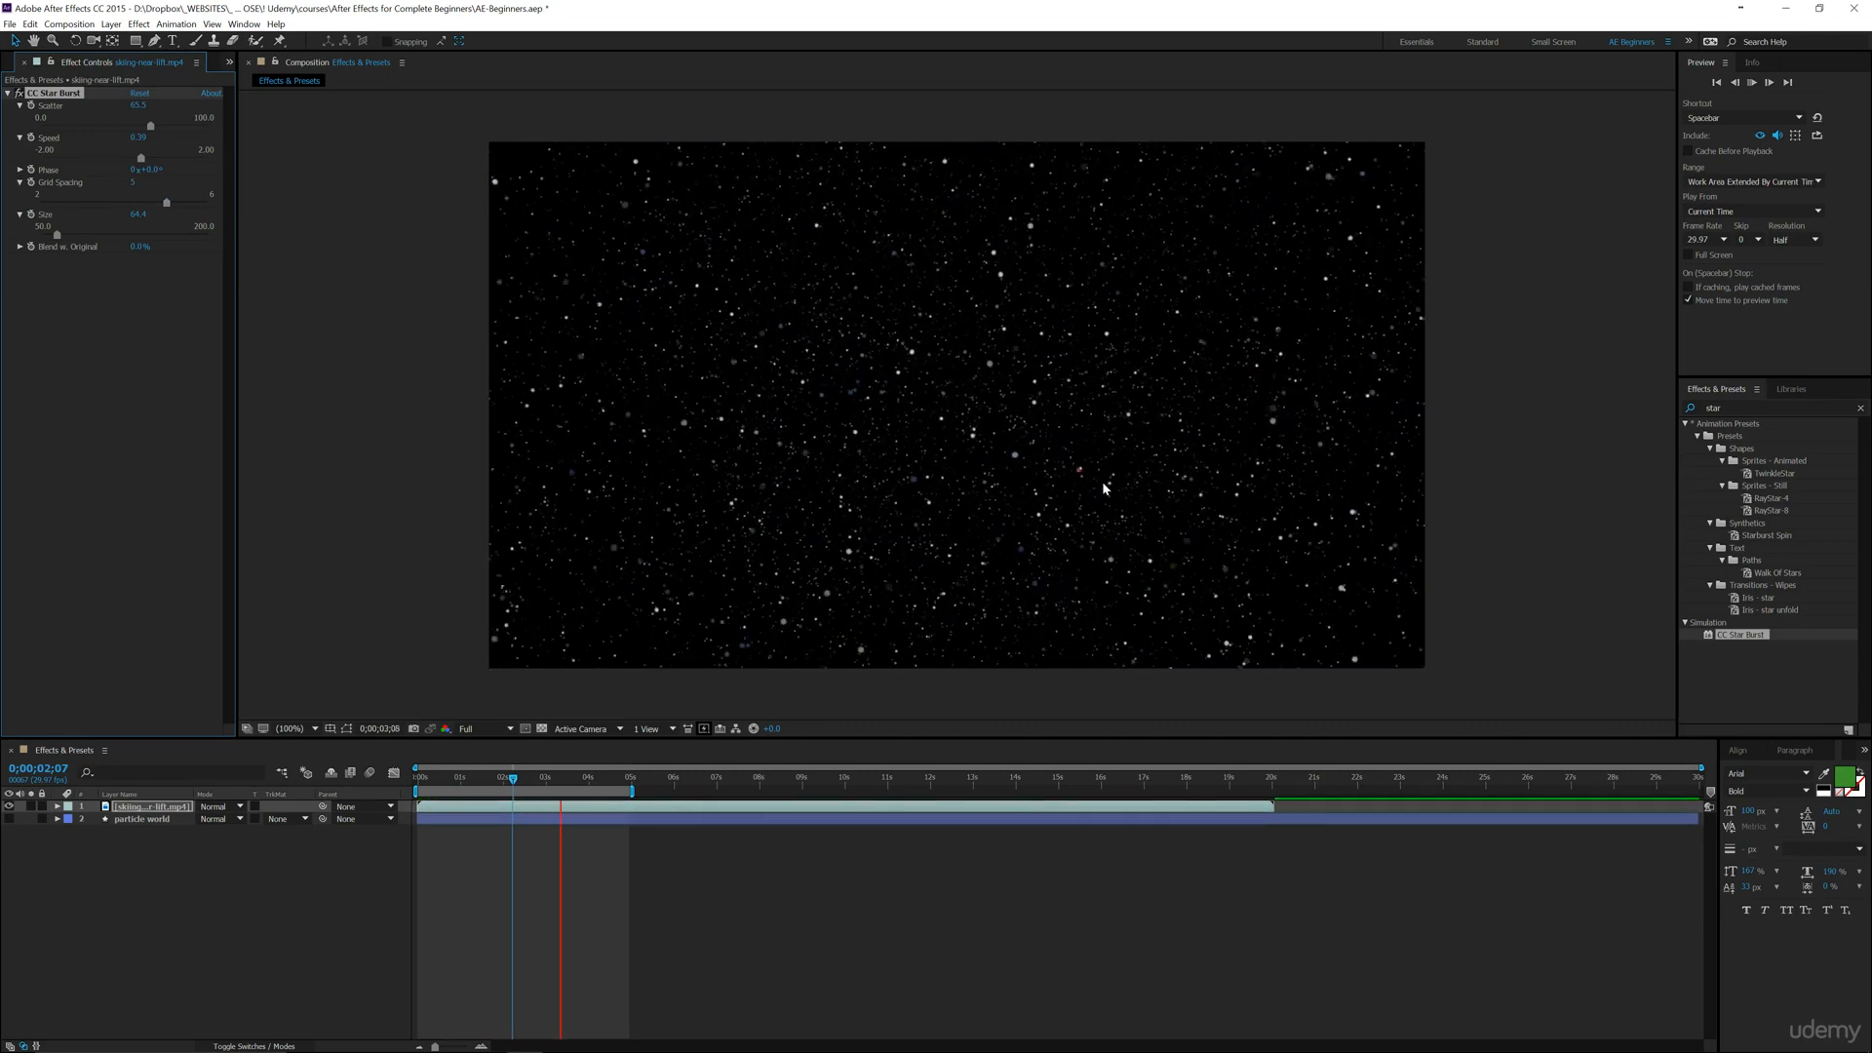
pyautogui.press('space')
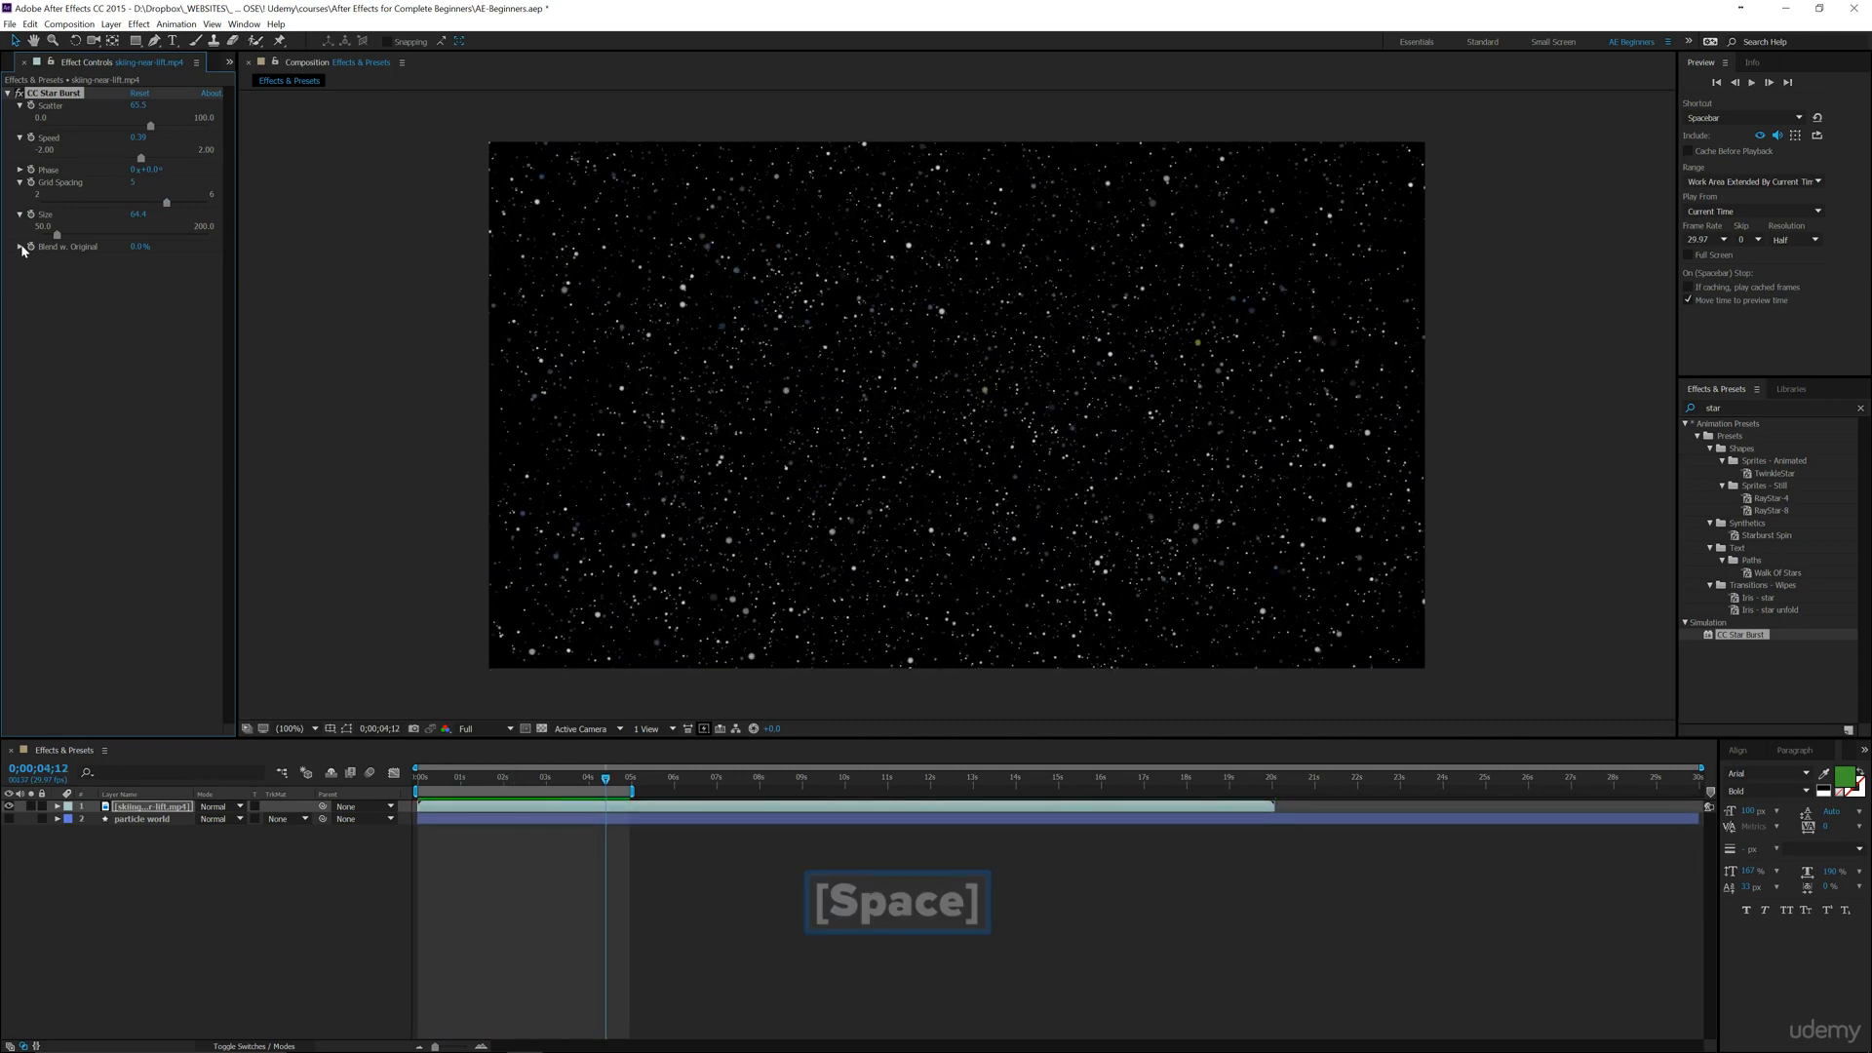
# Raise Blend w. Original to about 85% so the skiing footage shows behind the stars, and preview the composition
pyautogui.click(20, 248)
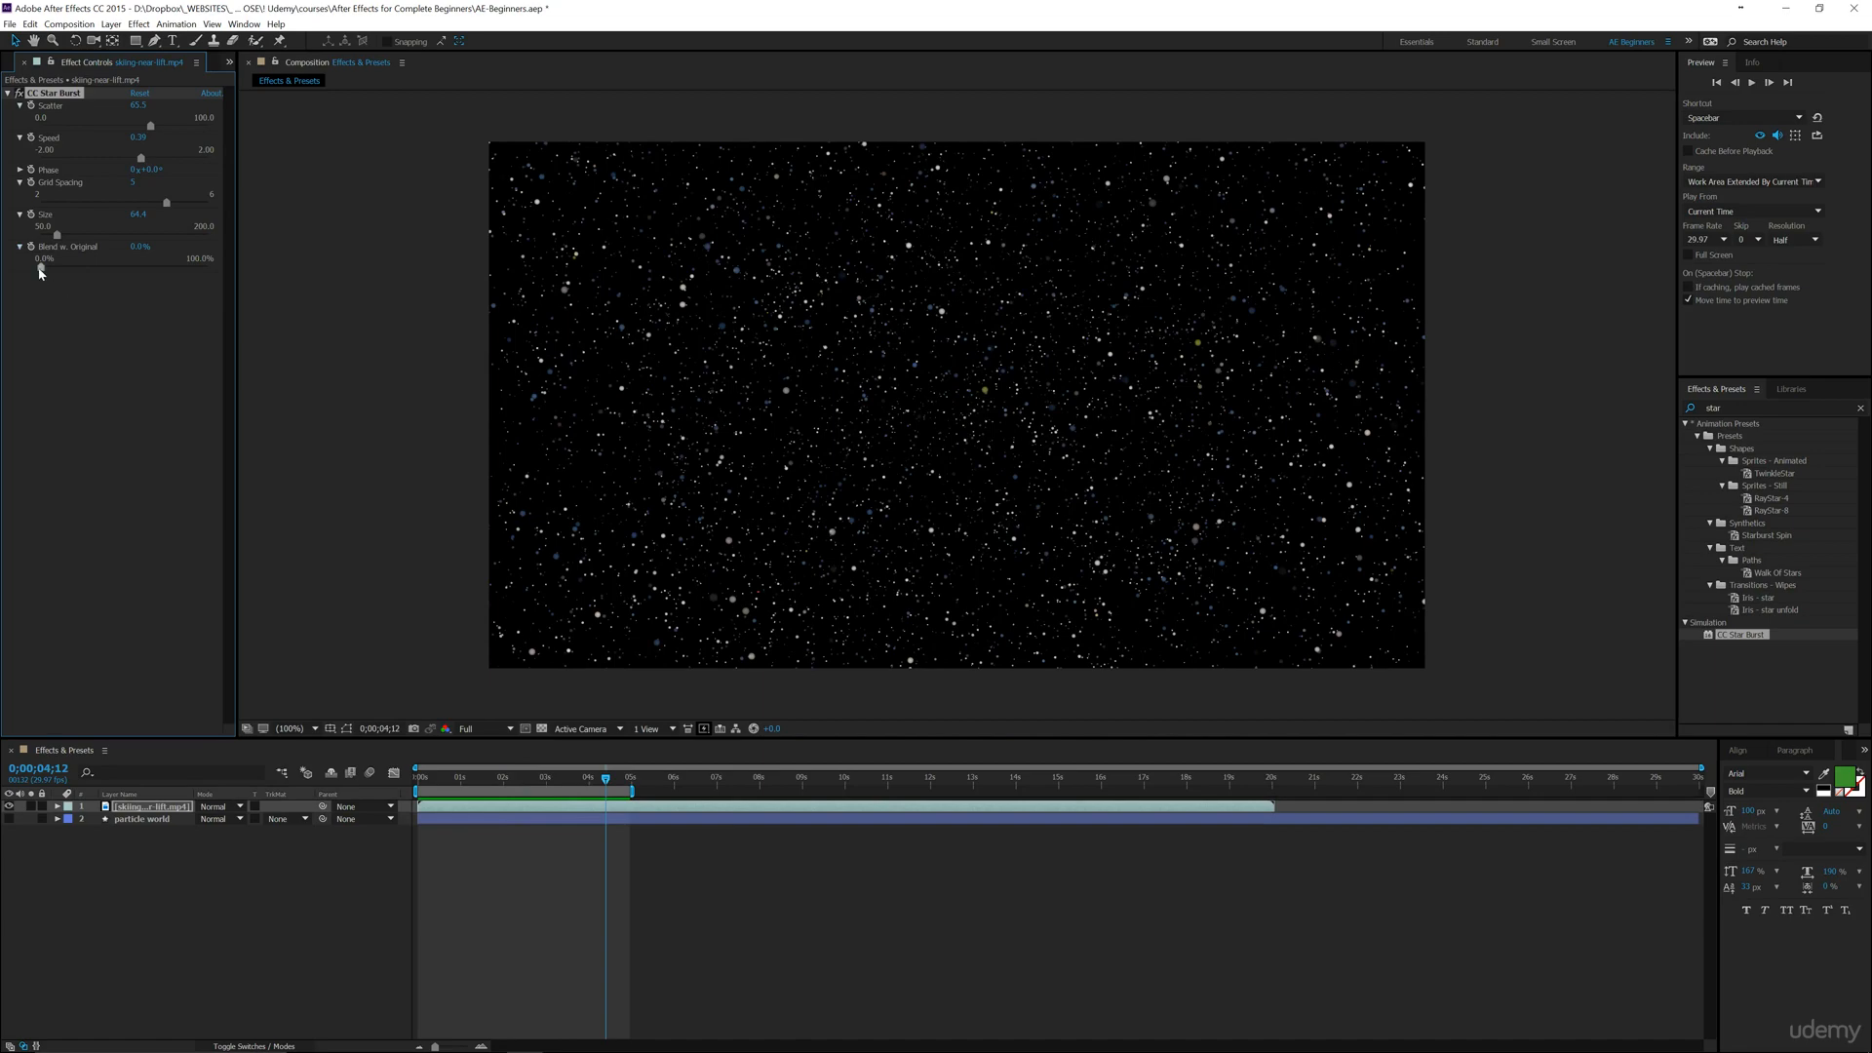
pyautogui.moveTo(40, 272); pyautogui.dragTo(176, 282)
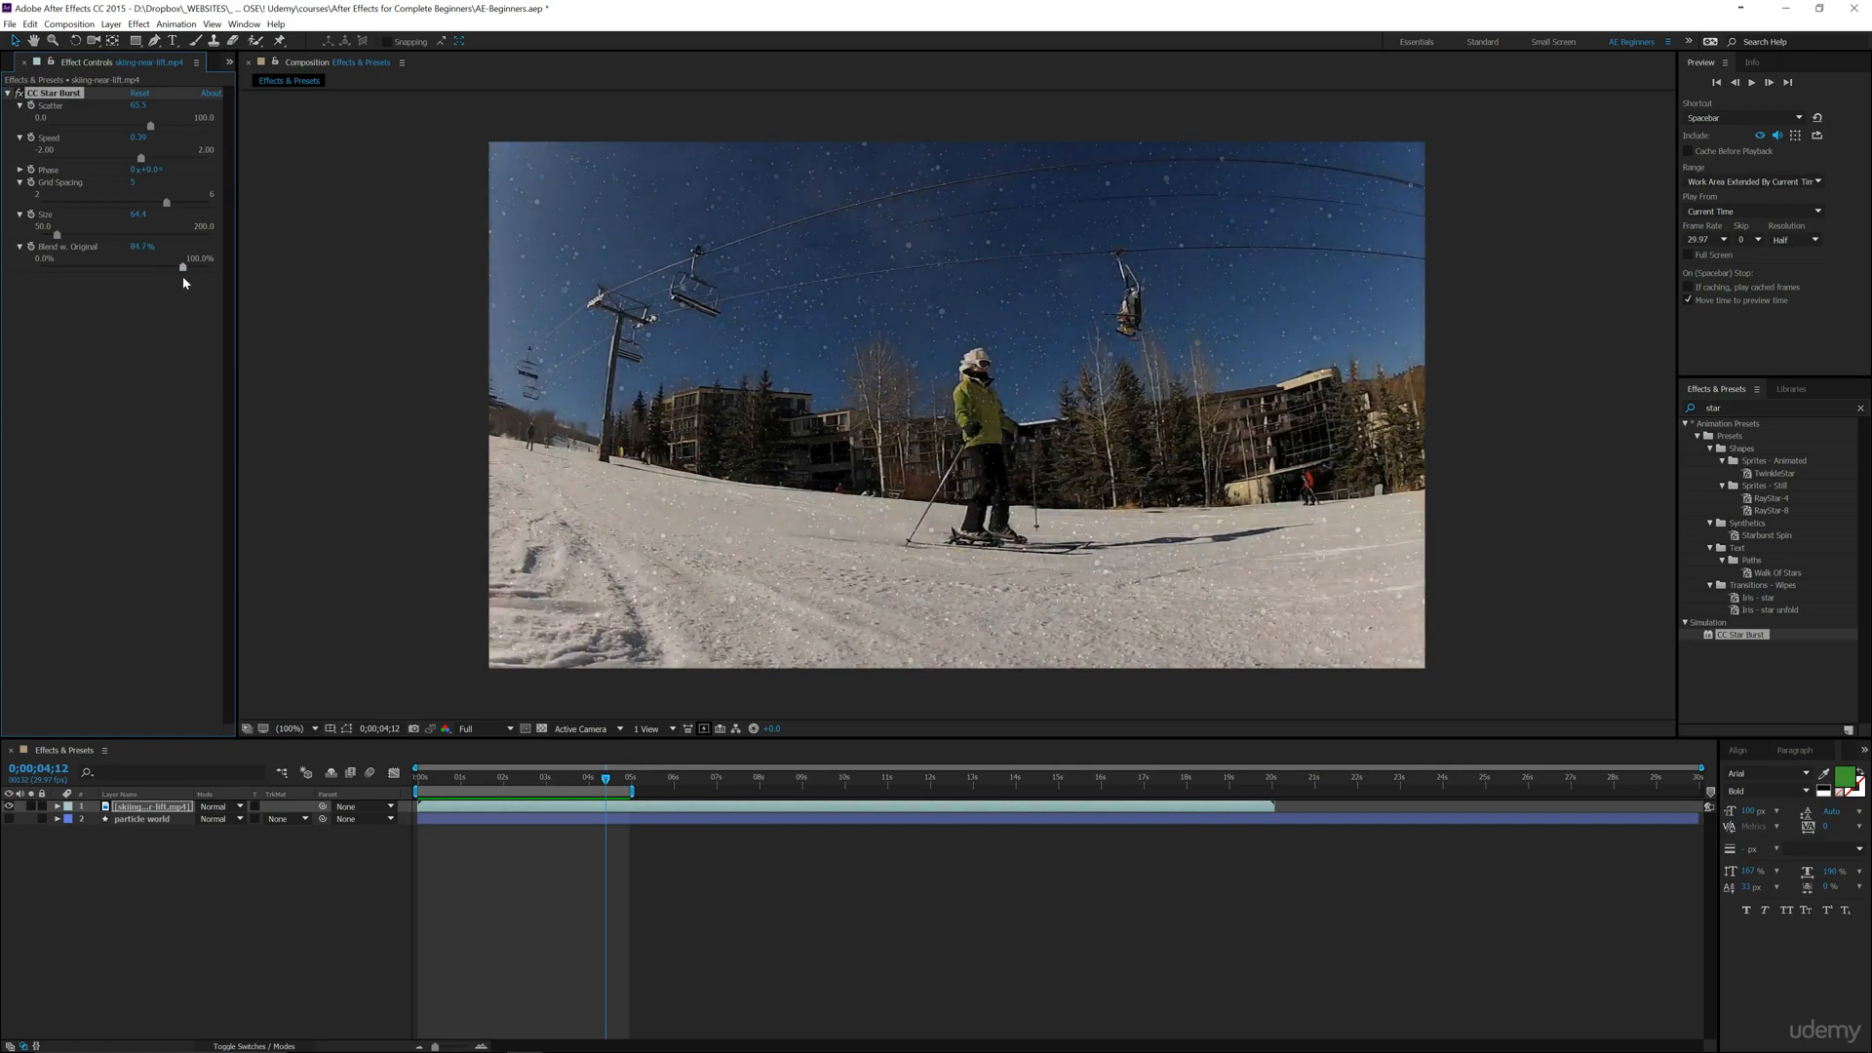
pyautogui.press('space')
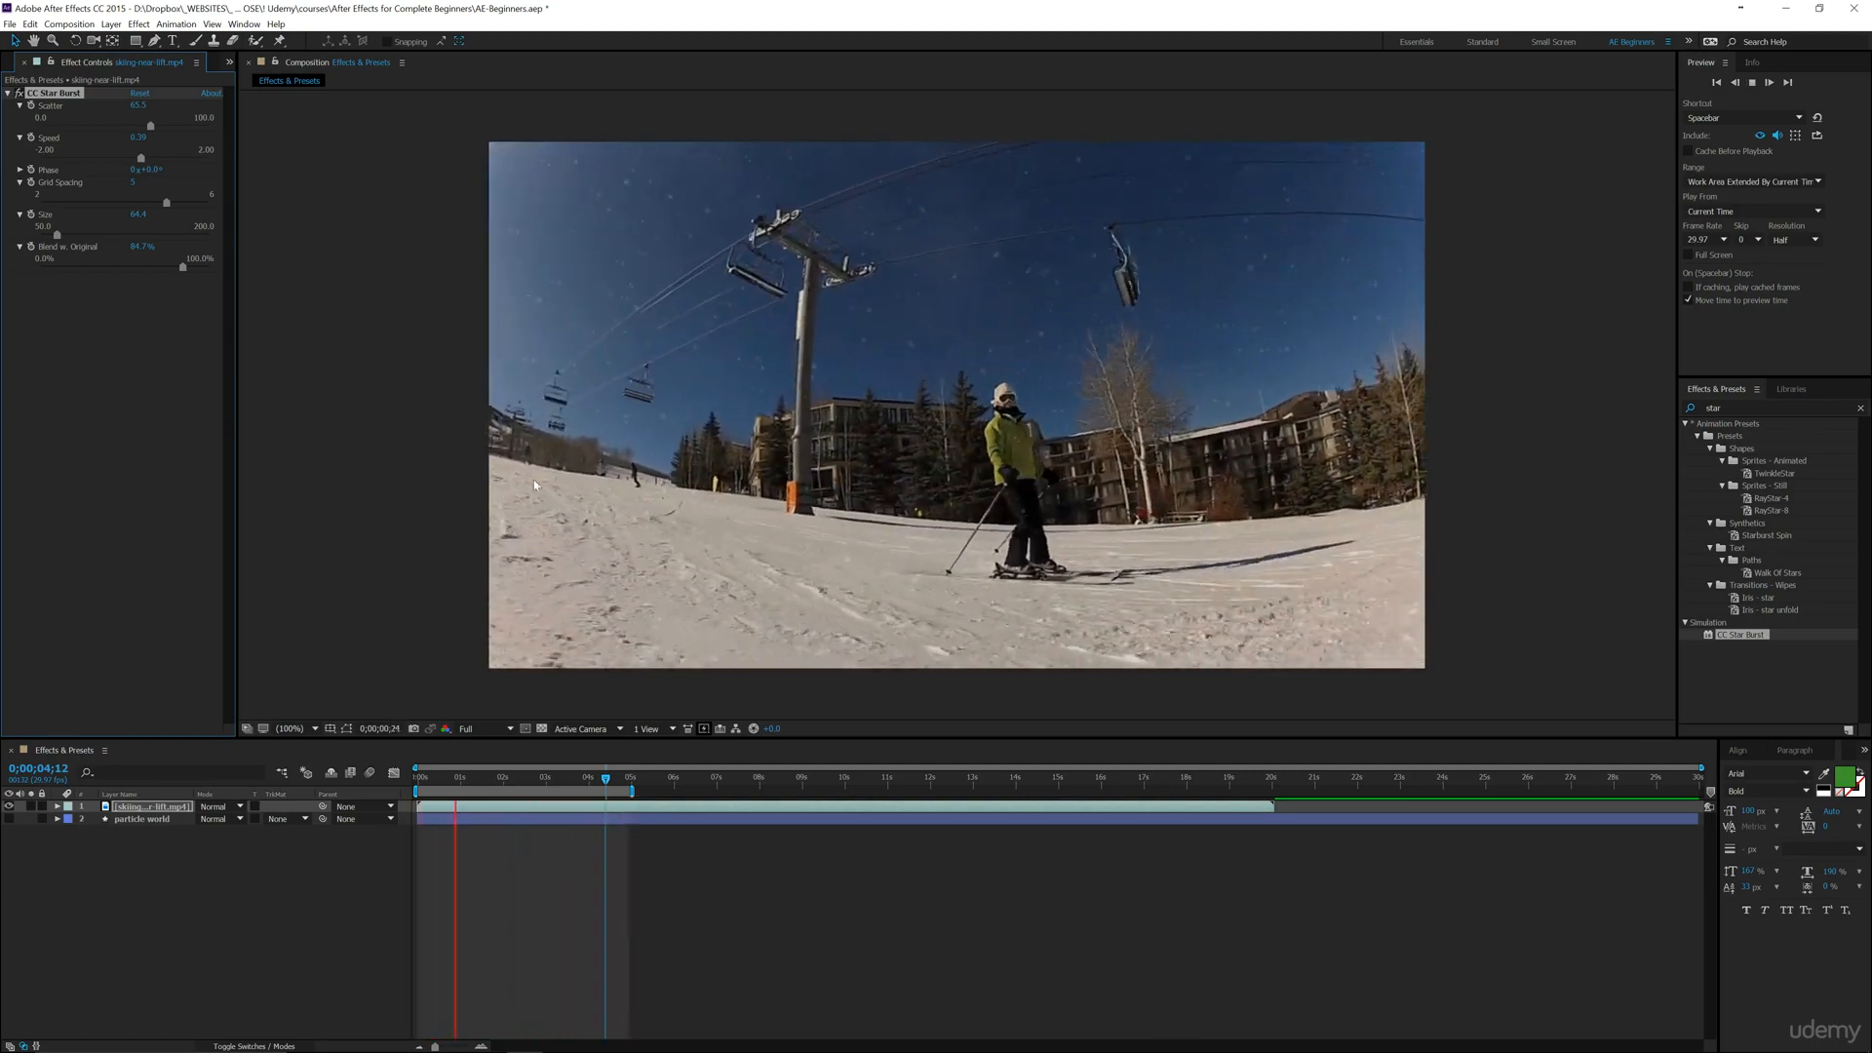
pyautogui.press('space')
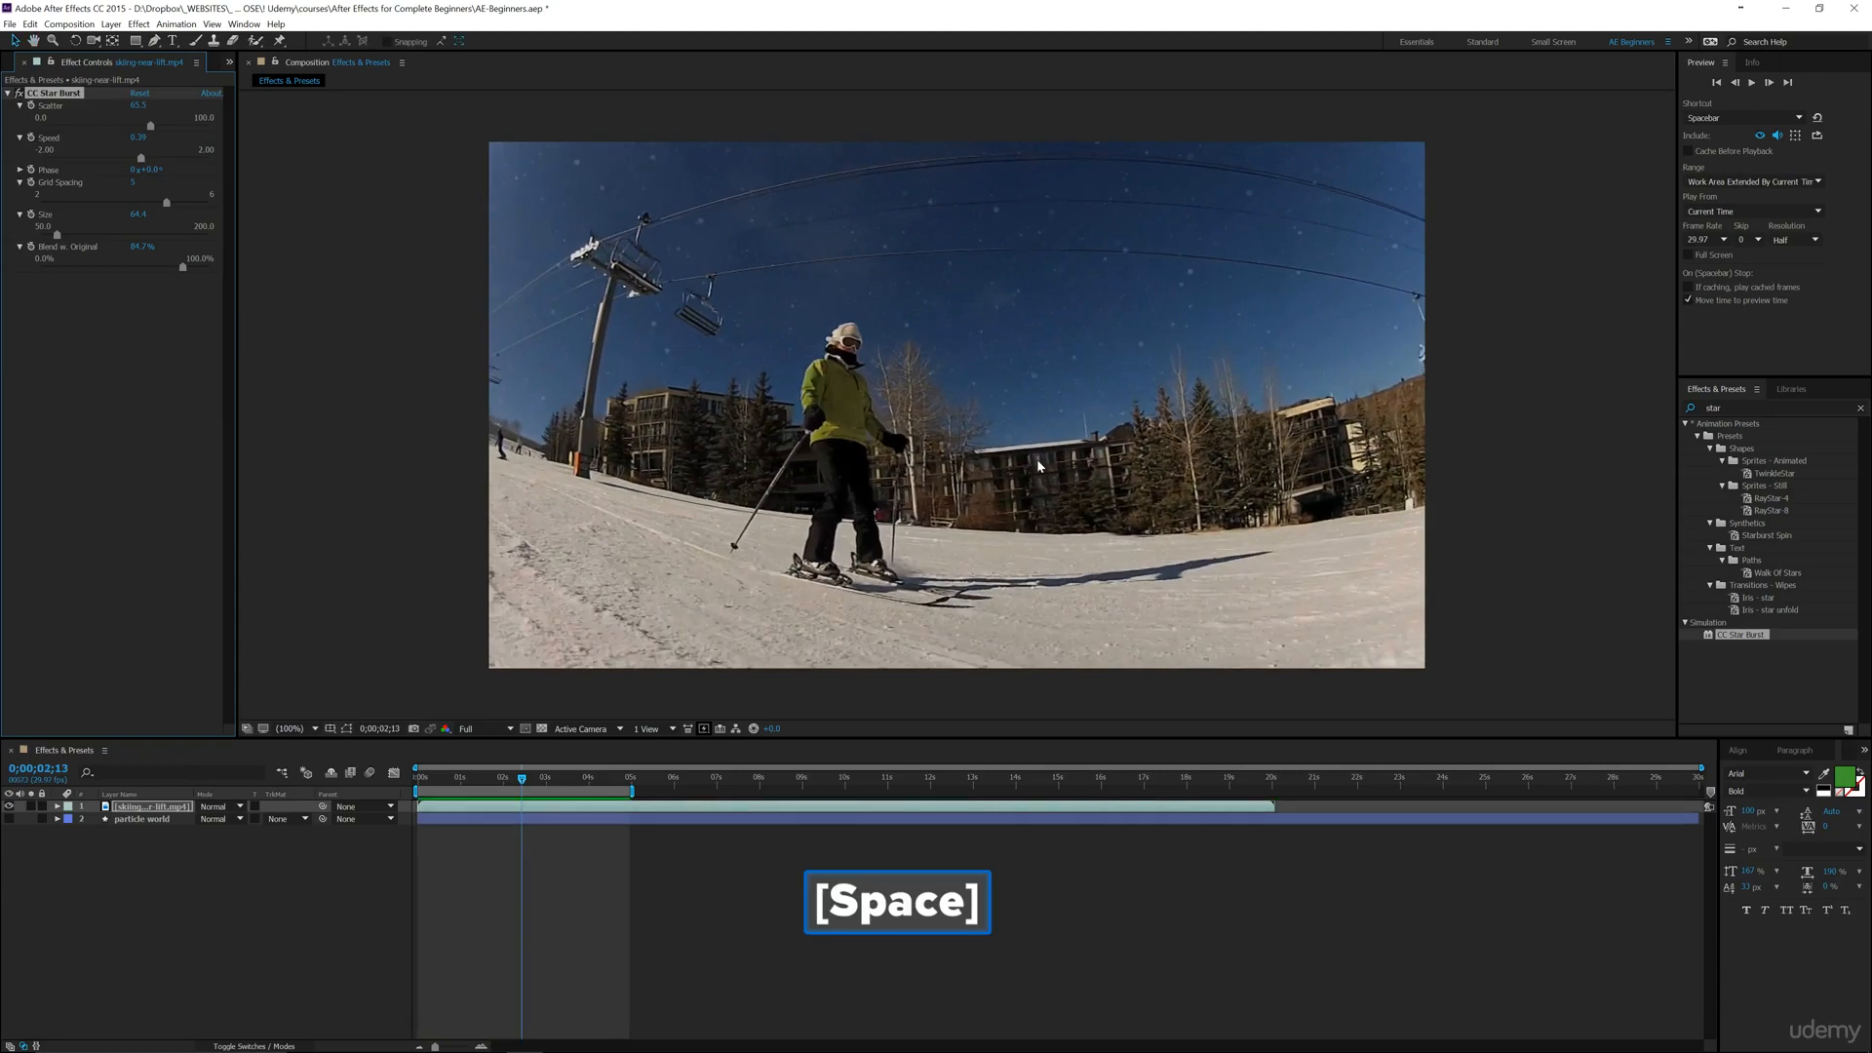
pyautogui.press('space')
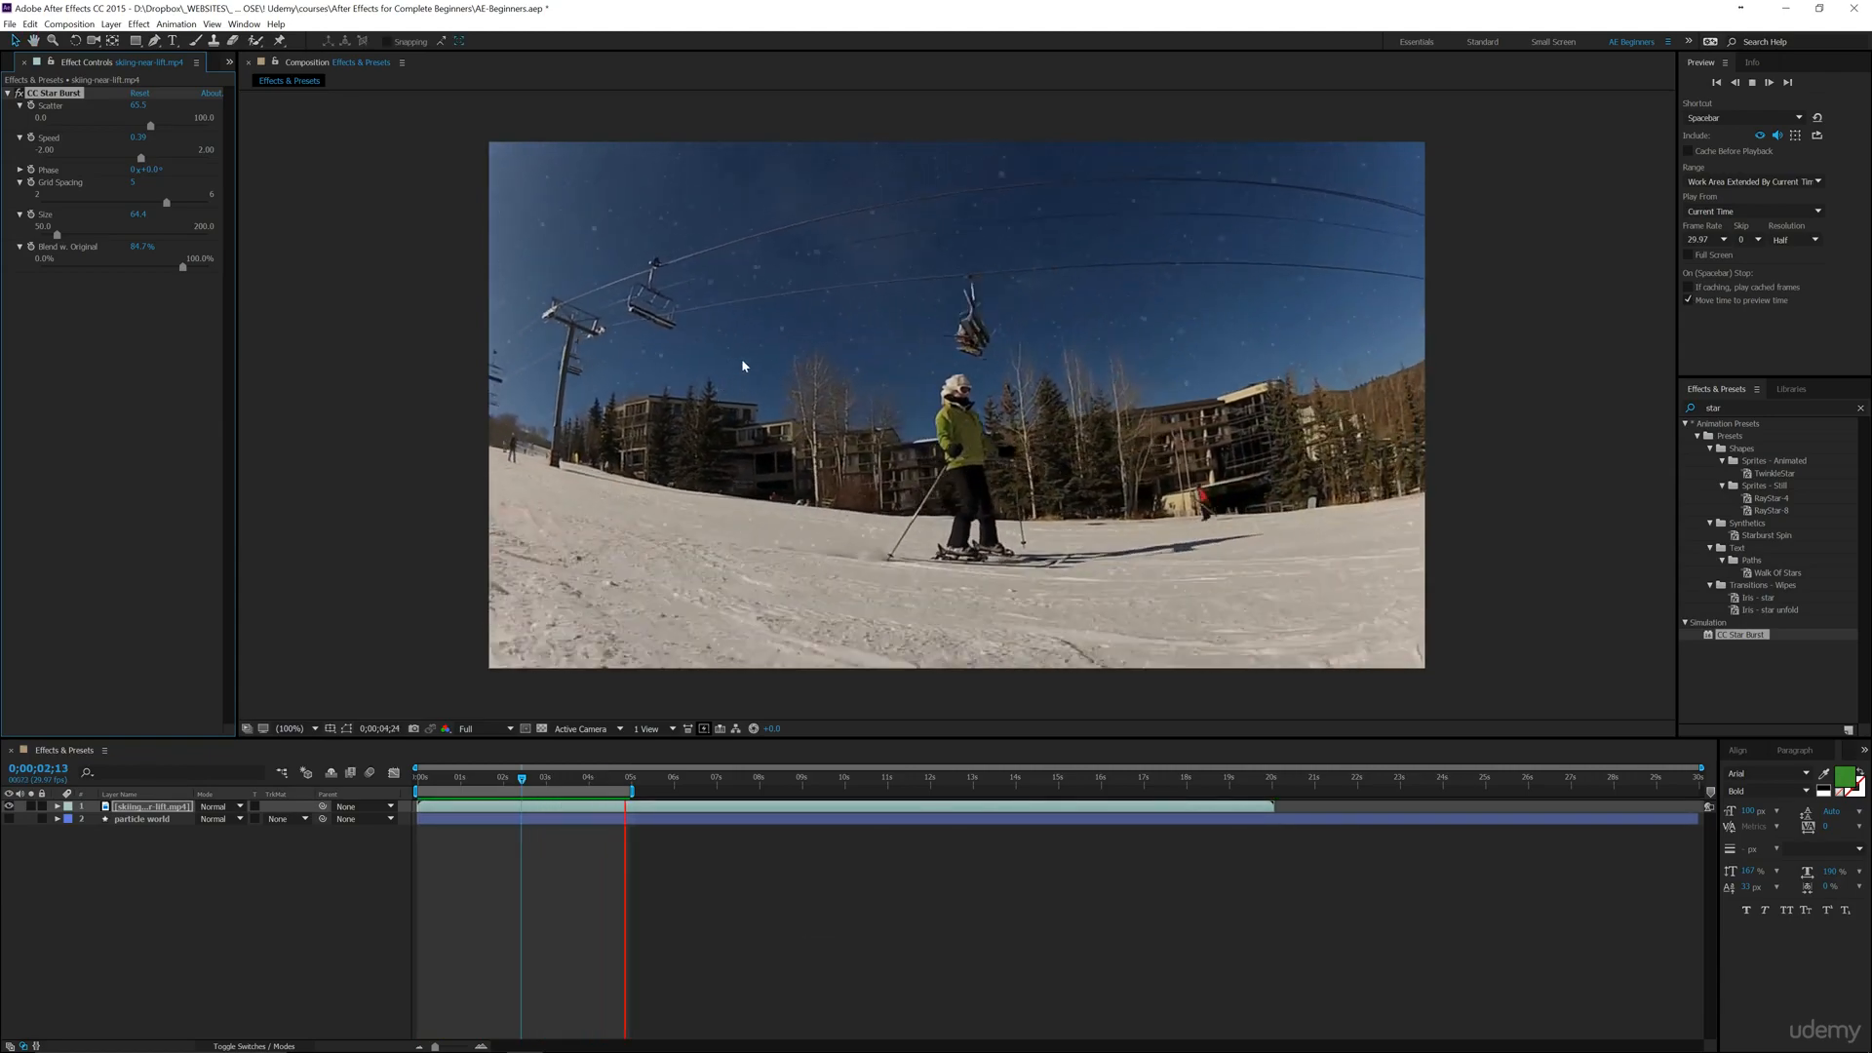
pyautogui.press('space')
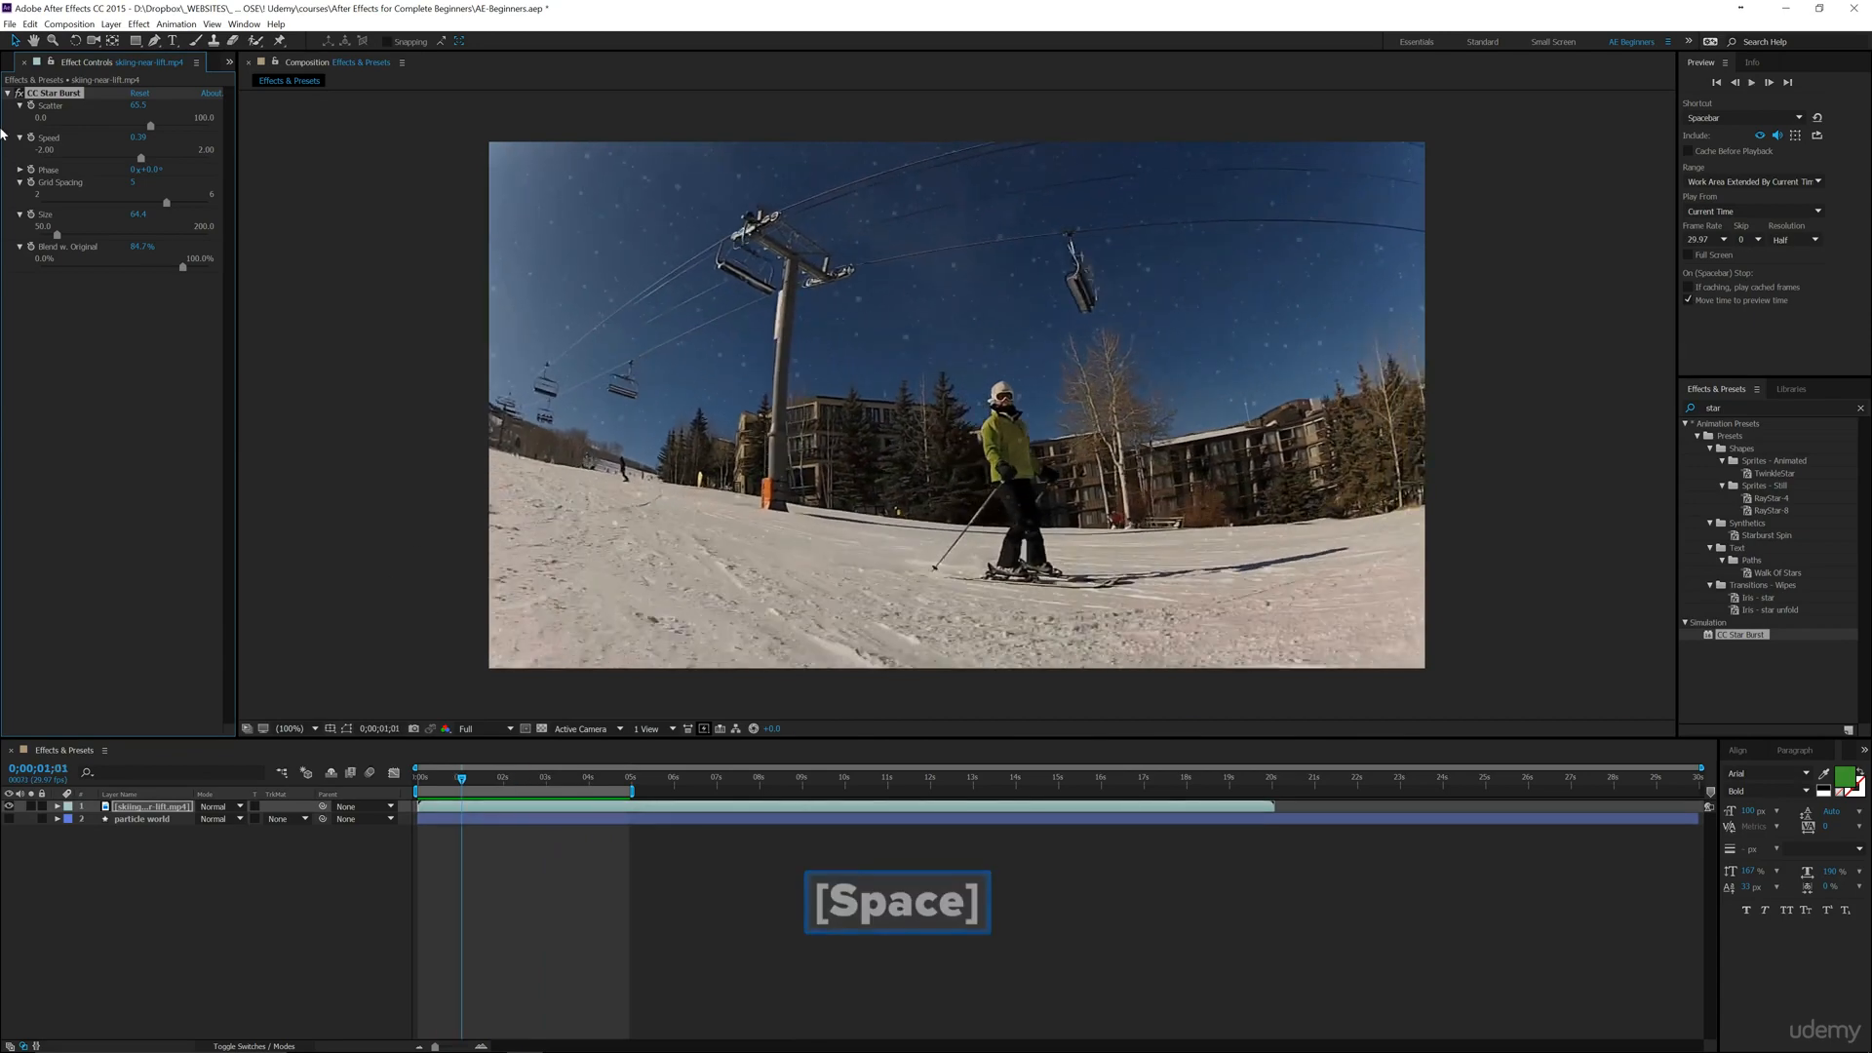
# Collapse the clip's CC Star Burst settings, hide the skiing layer, and show the particle world layer
pyautogui.click(8, 93)
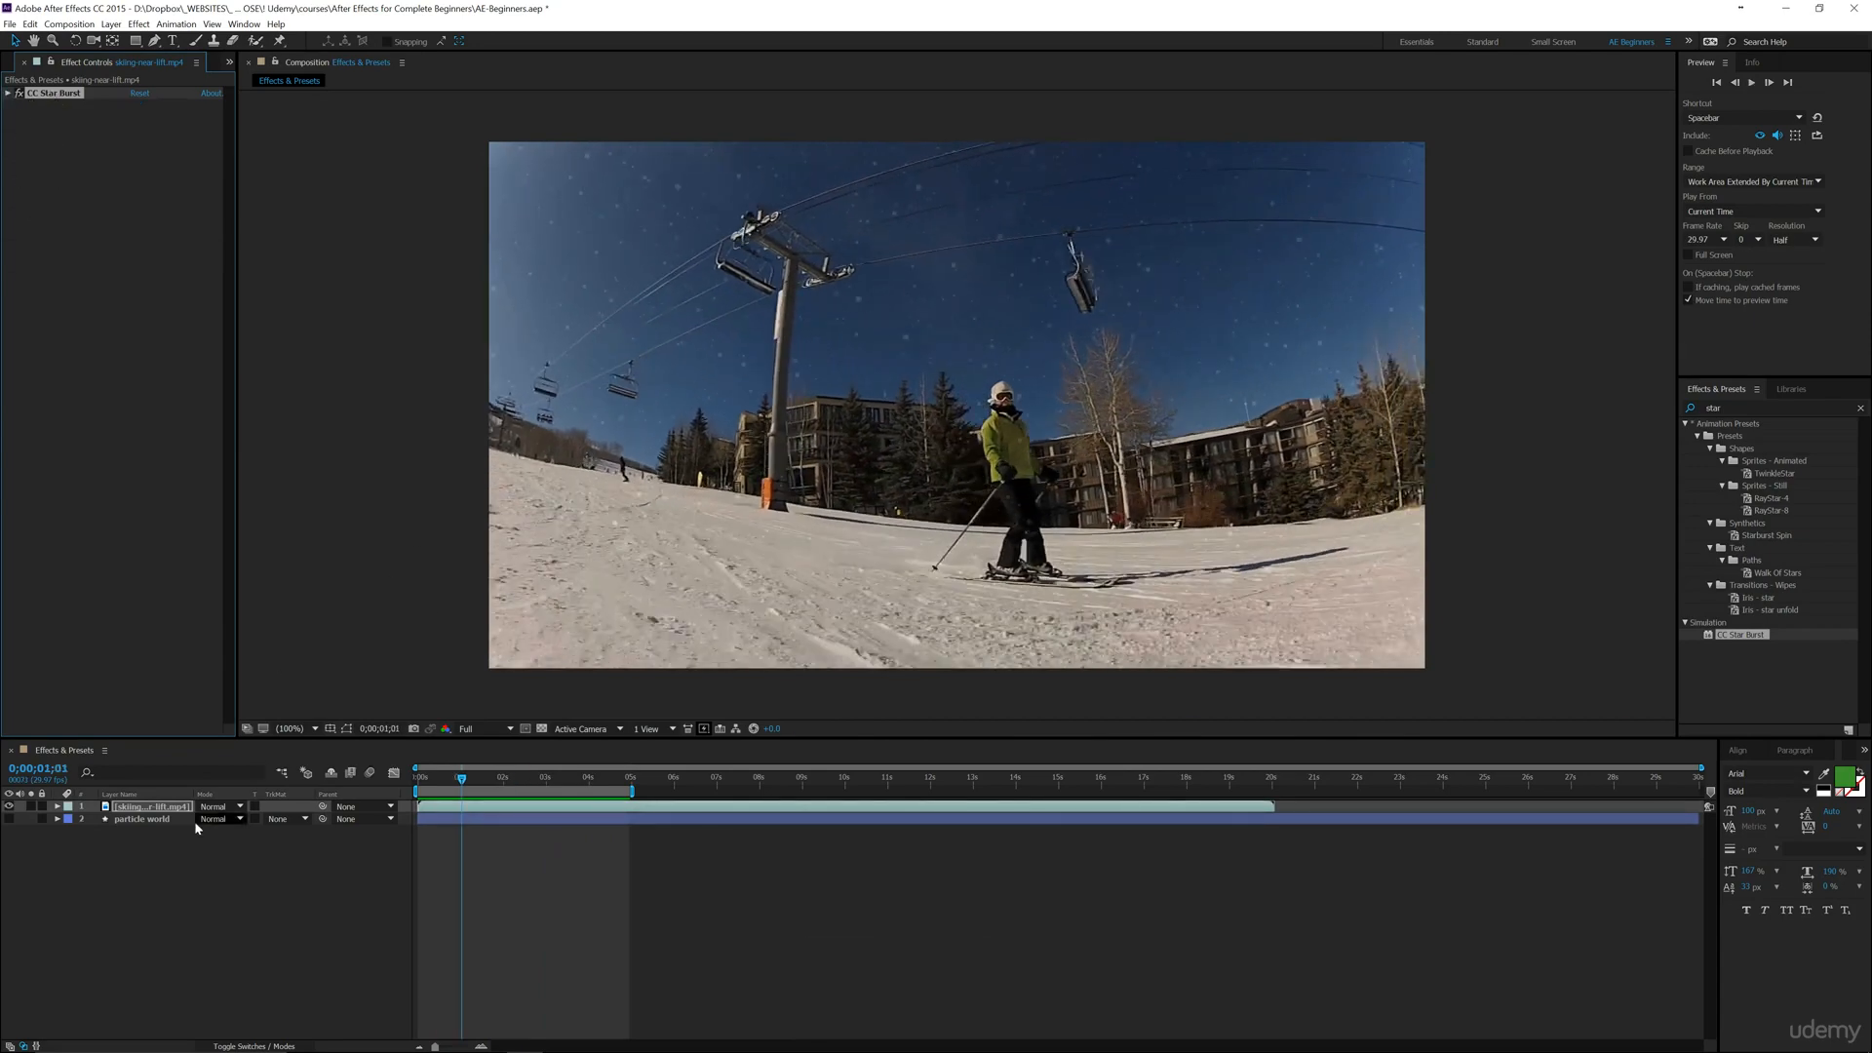
pyautogui.click(145, 807)
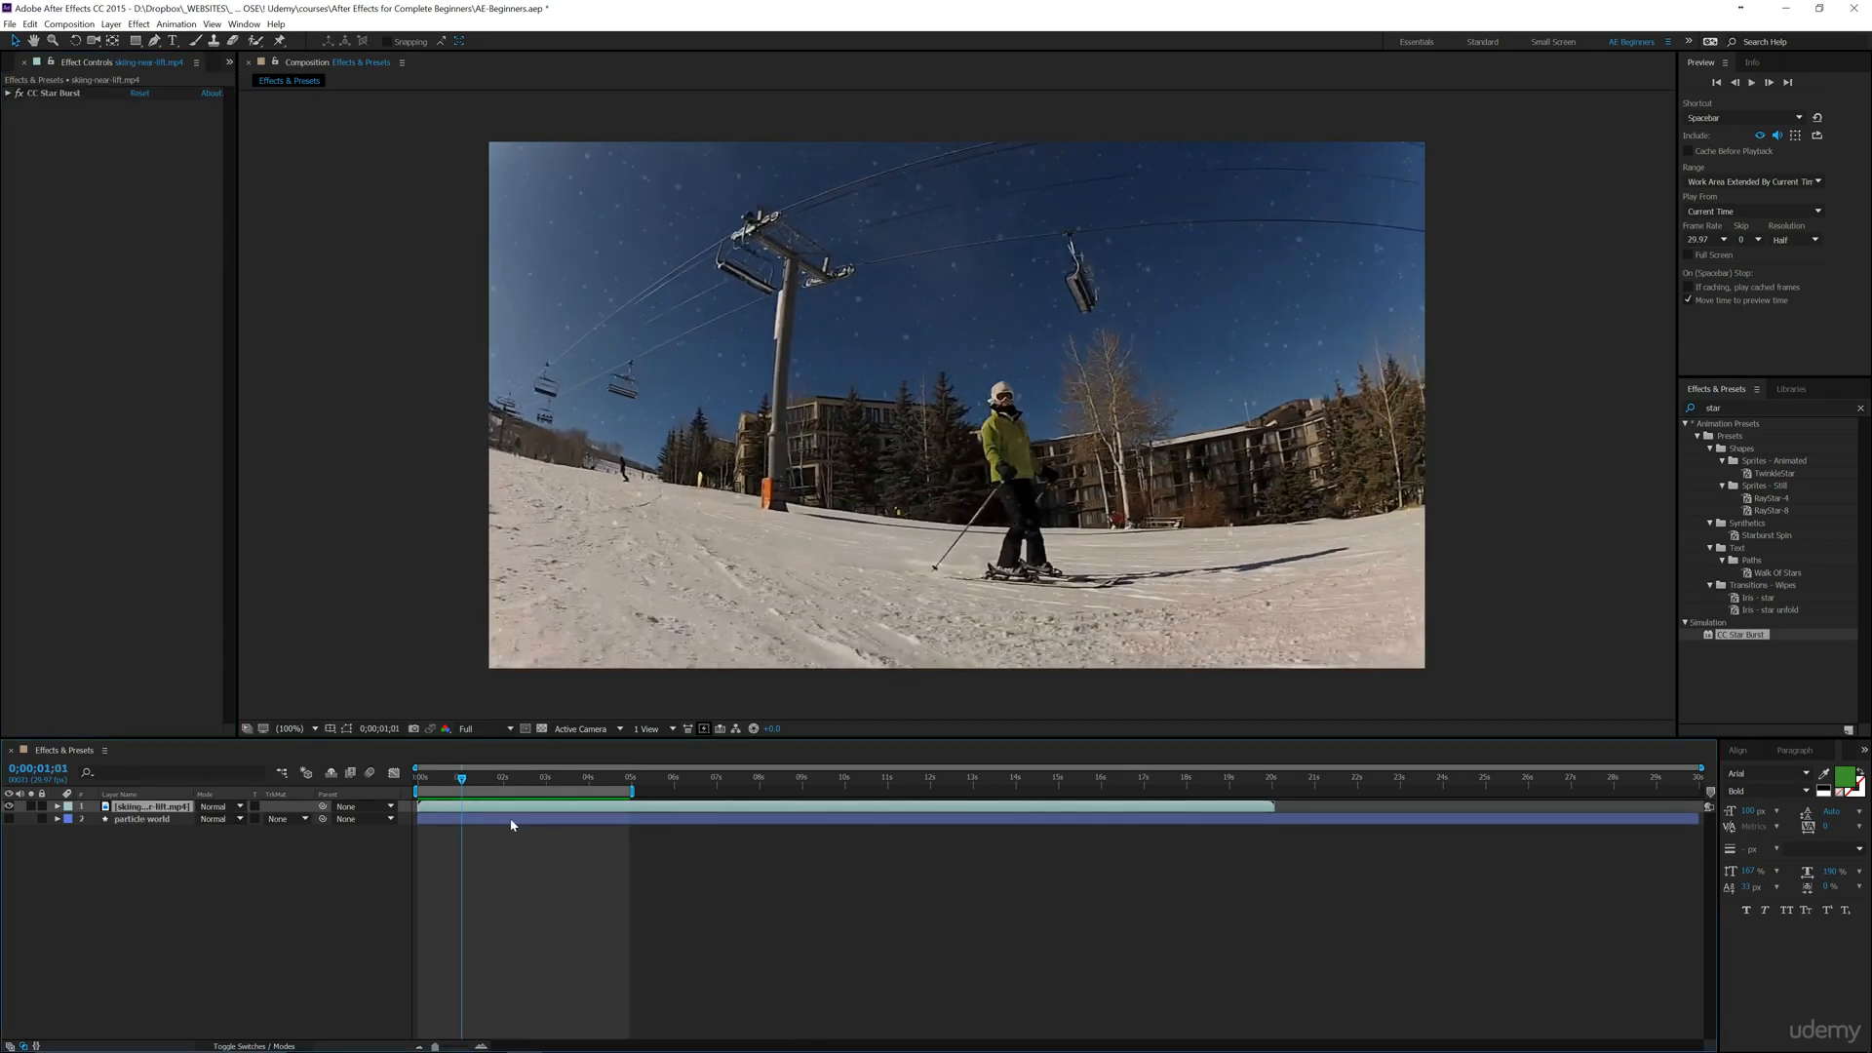
pyautogui.click(10, 807)
pyautogui.click(10, 819)
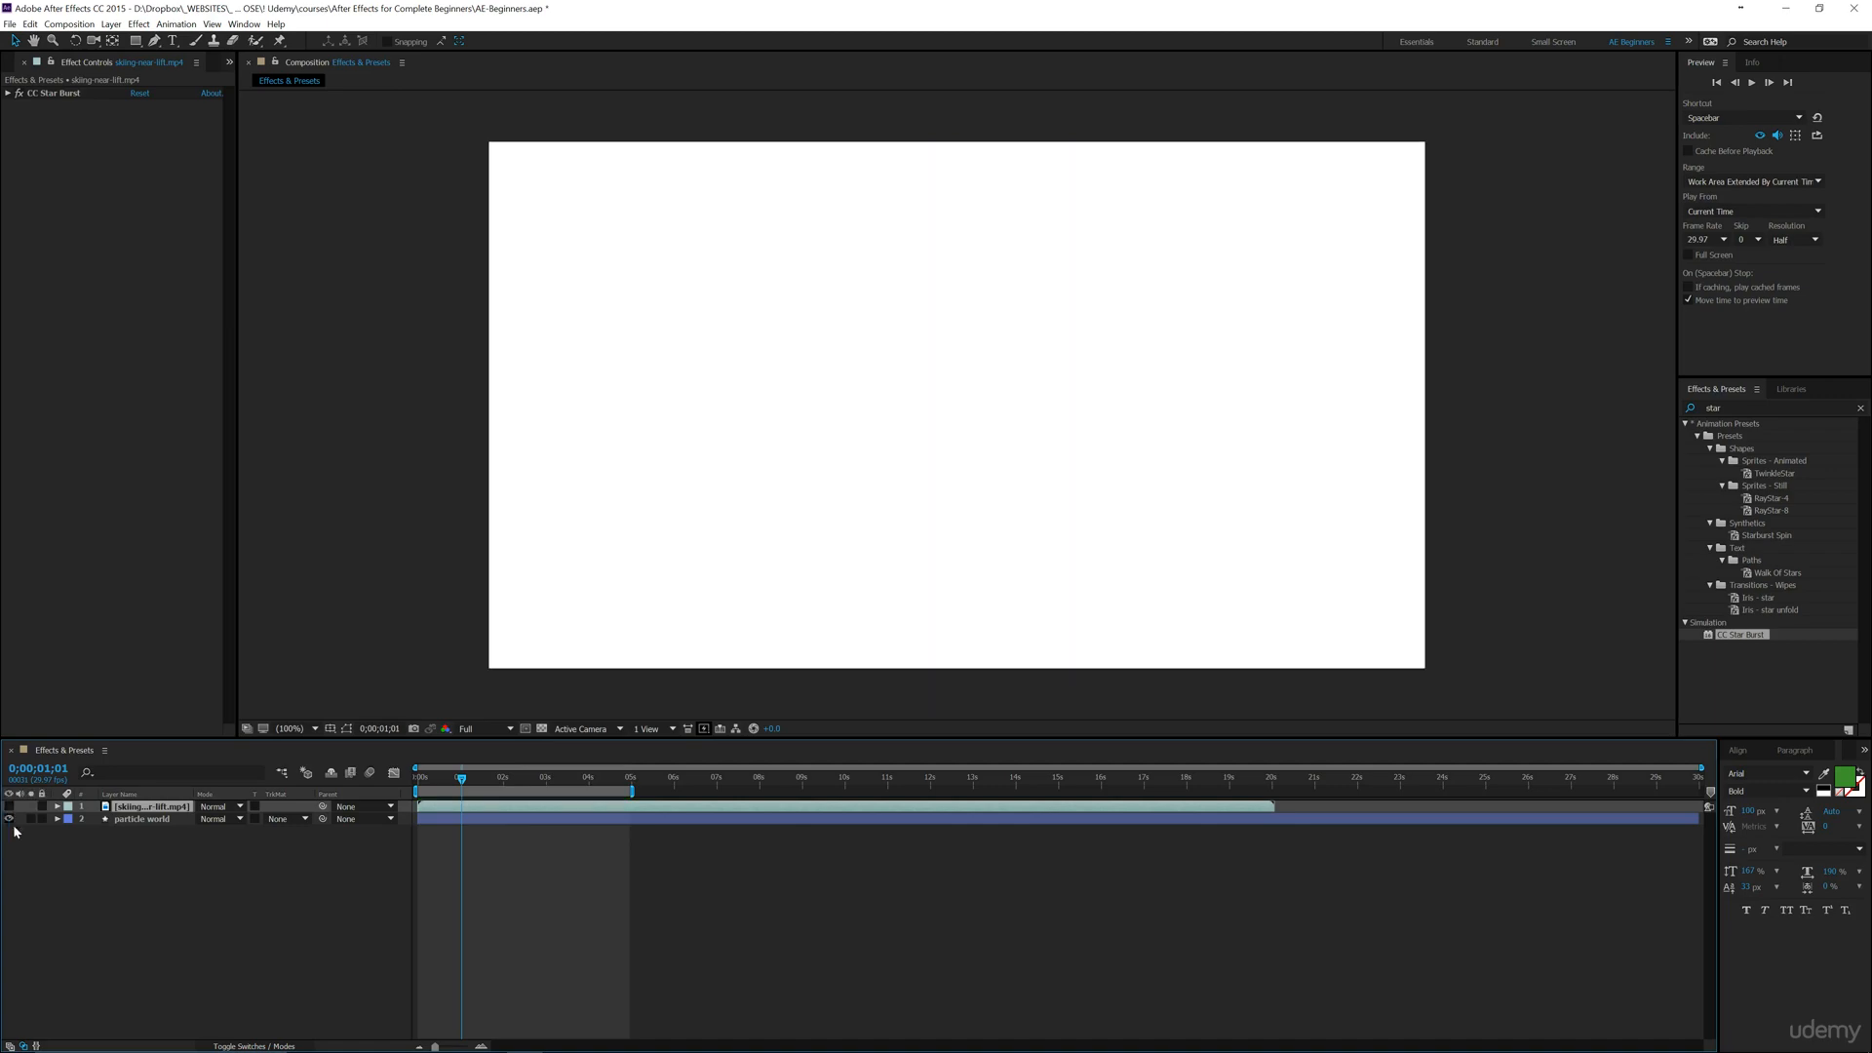
# Apply CC Star Burst to the particle world layer and preview the white star field
pyautogui.click(145, 819)
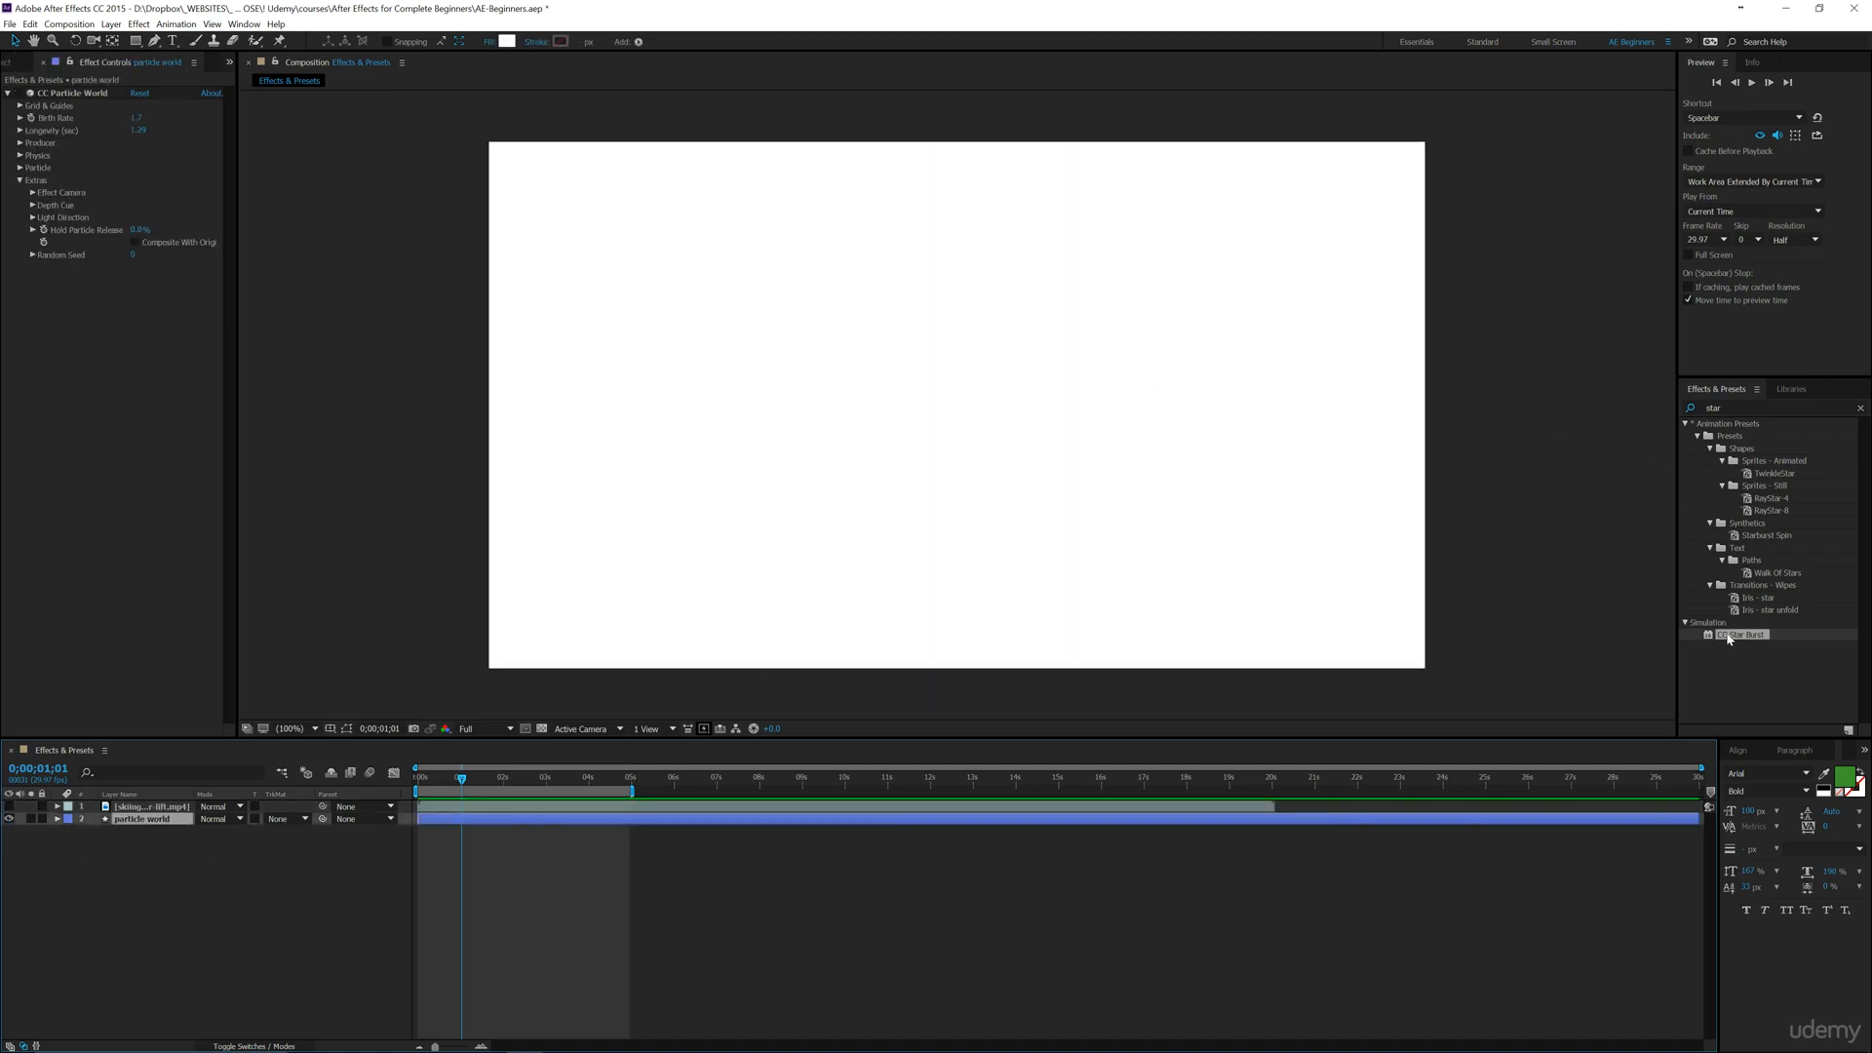
pyautogui.moveTo(1743, 639); pyautogui.dragTo(1063, 437)
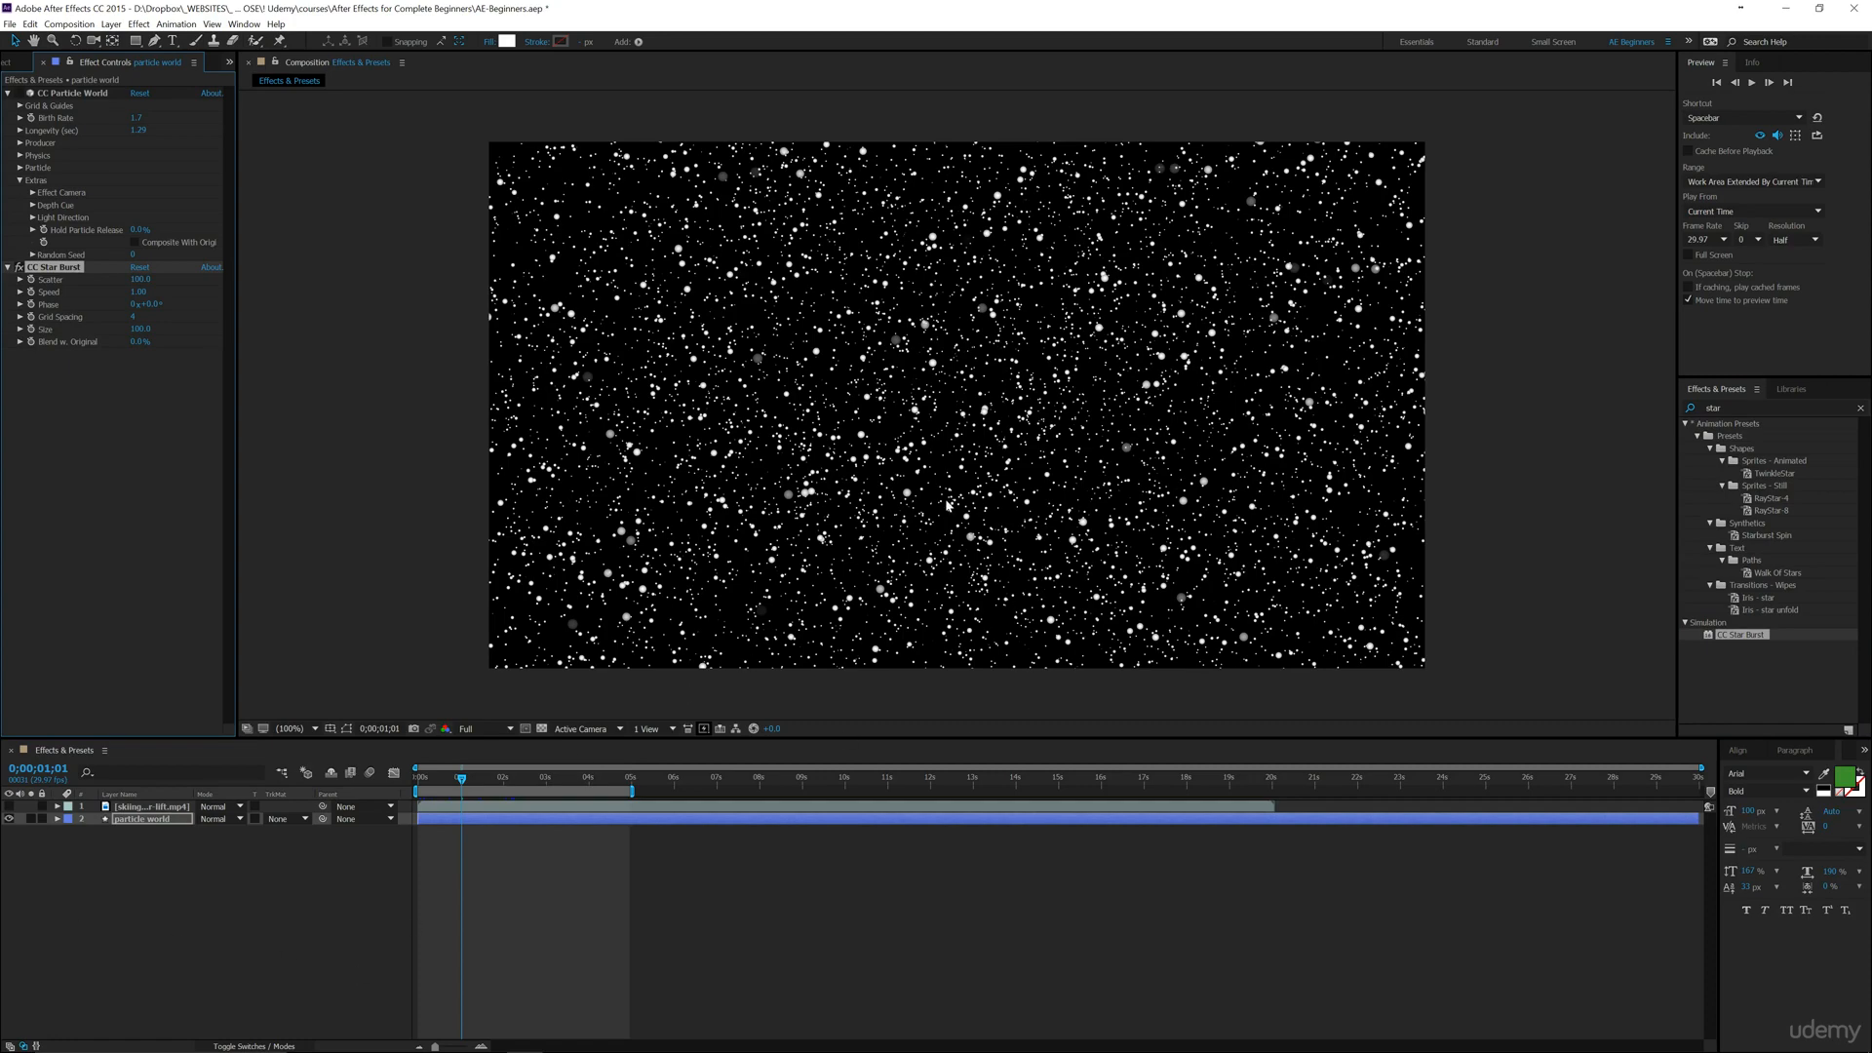
pyautogui.press('space')
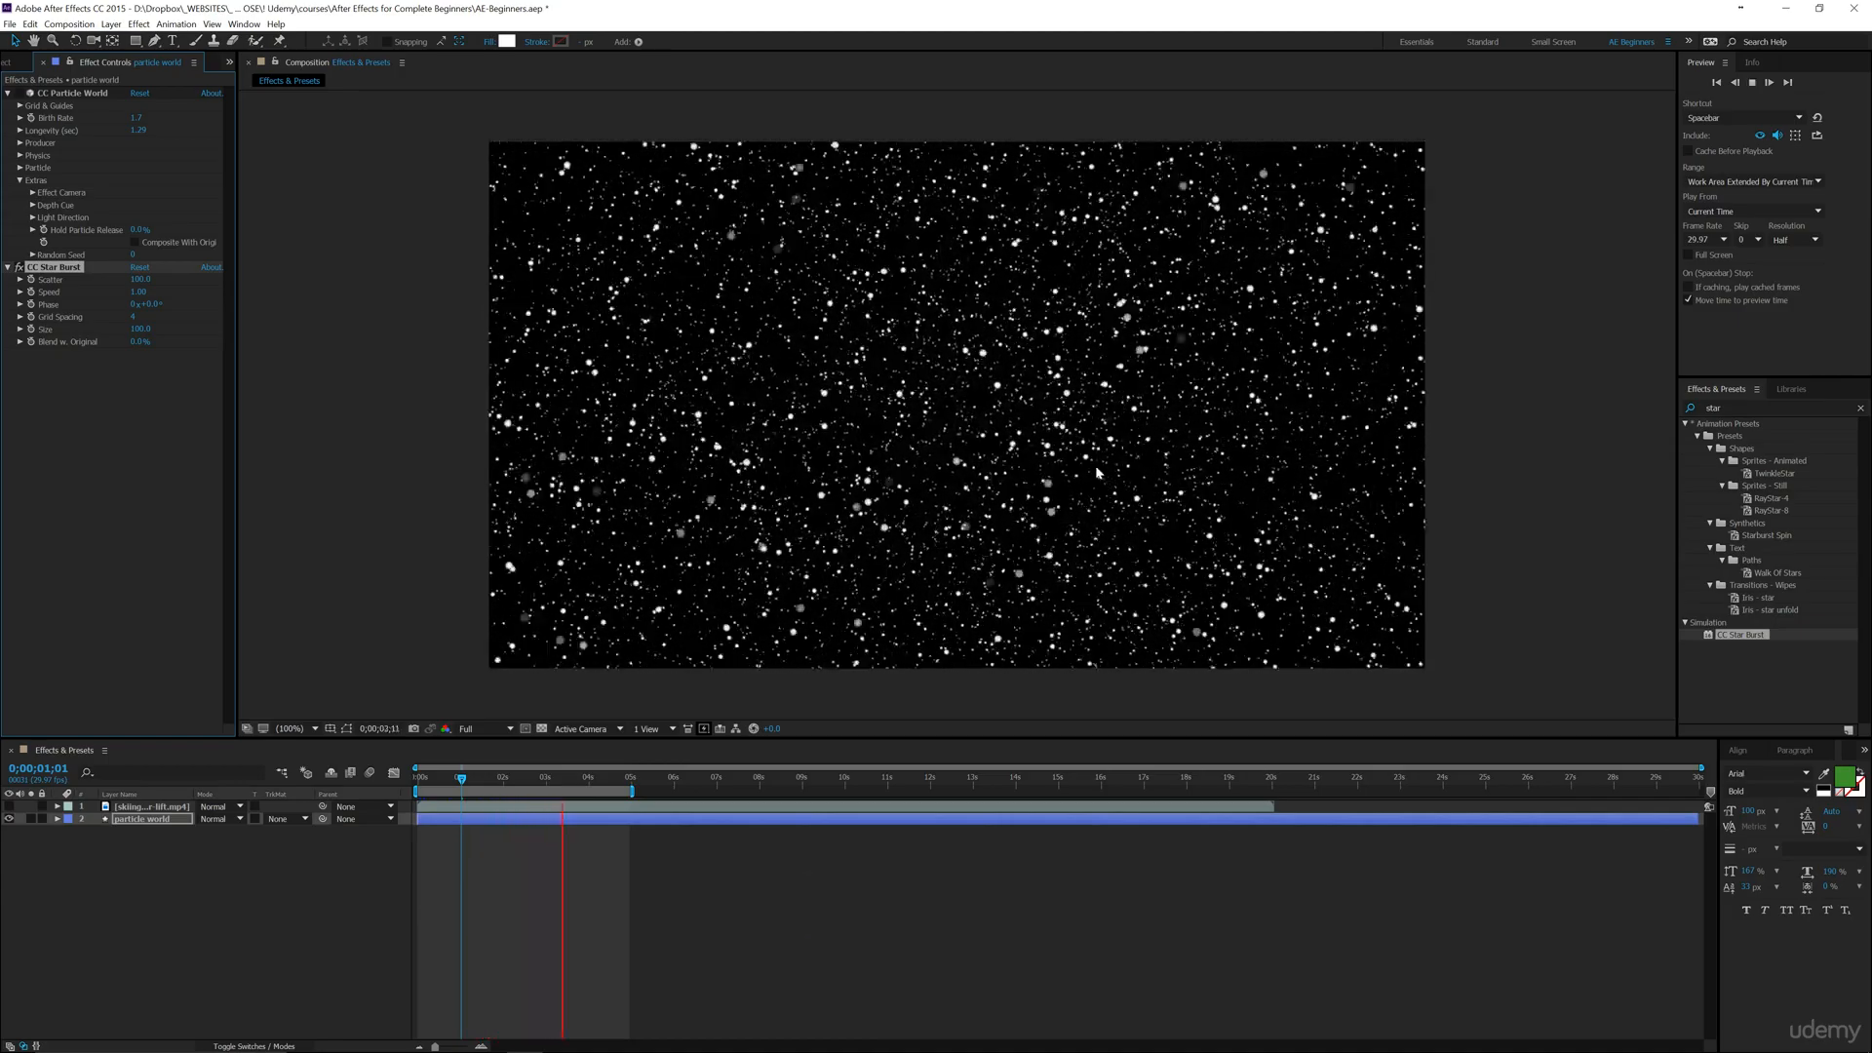
pyautogui.press('space')
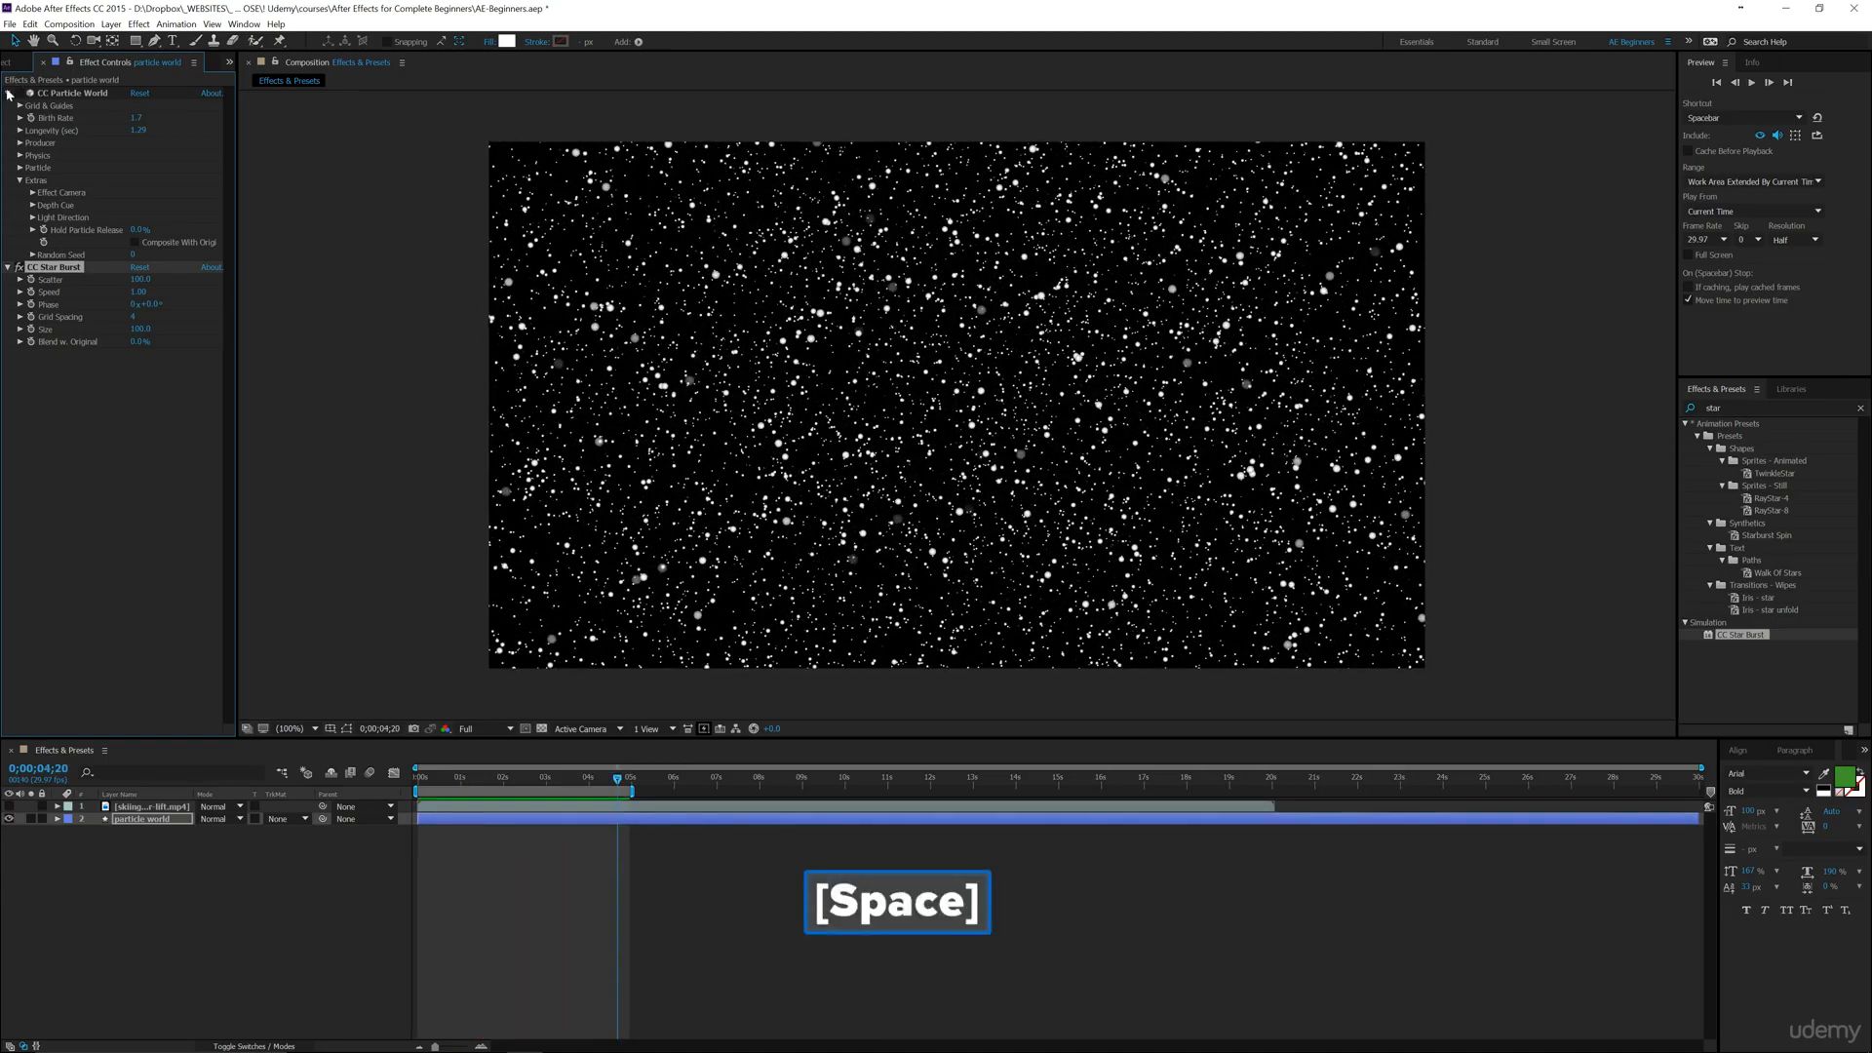
# Collapse CC Particle World, then adjust the Star Burst's Scatter to about 57.6, its Speed and Phase, and set Grid Spacing to 2
pyautogui.click(8, 93)
pyautogui.click(20, 117)
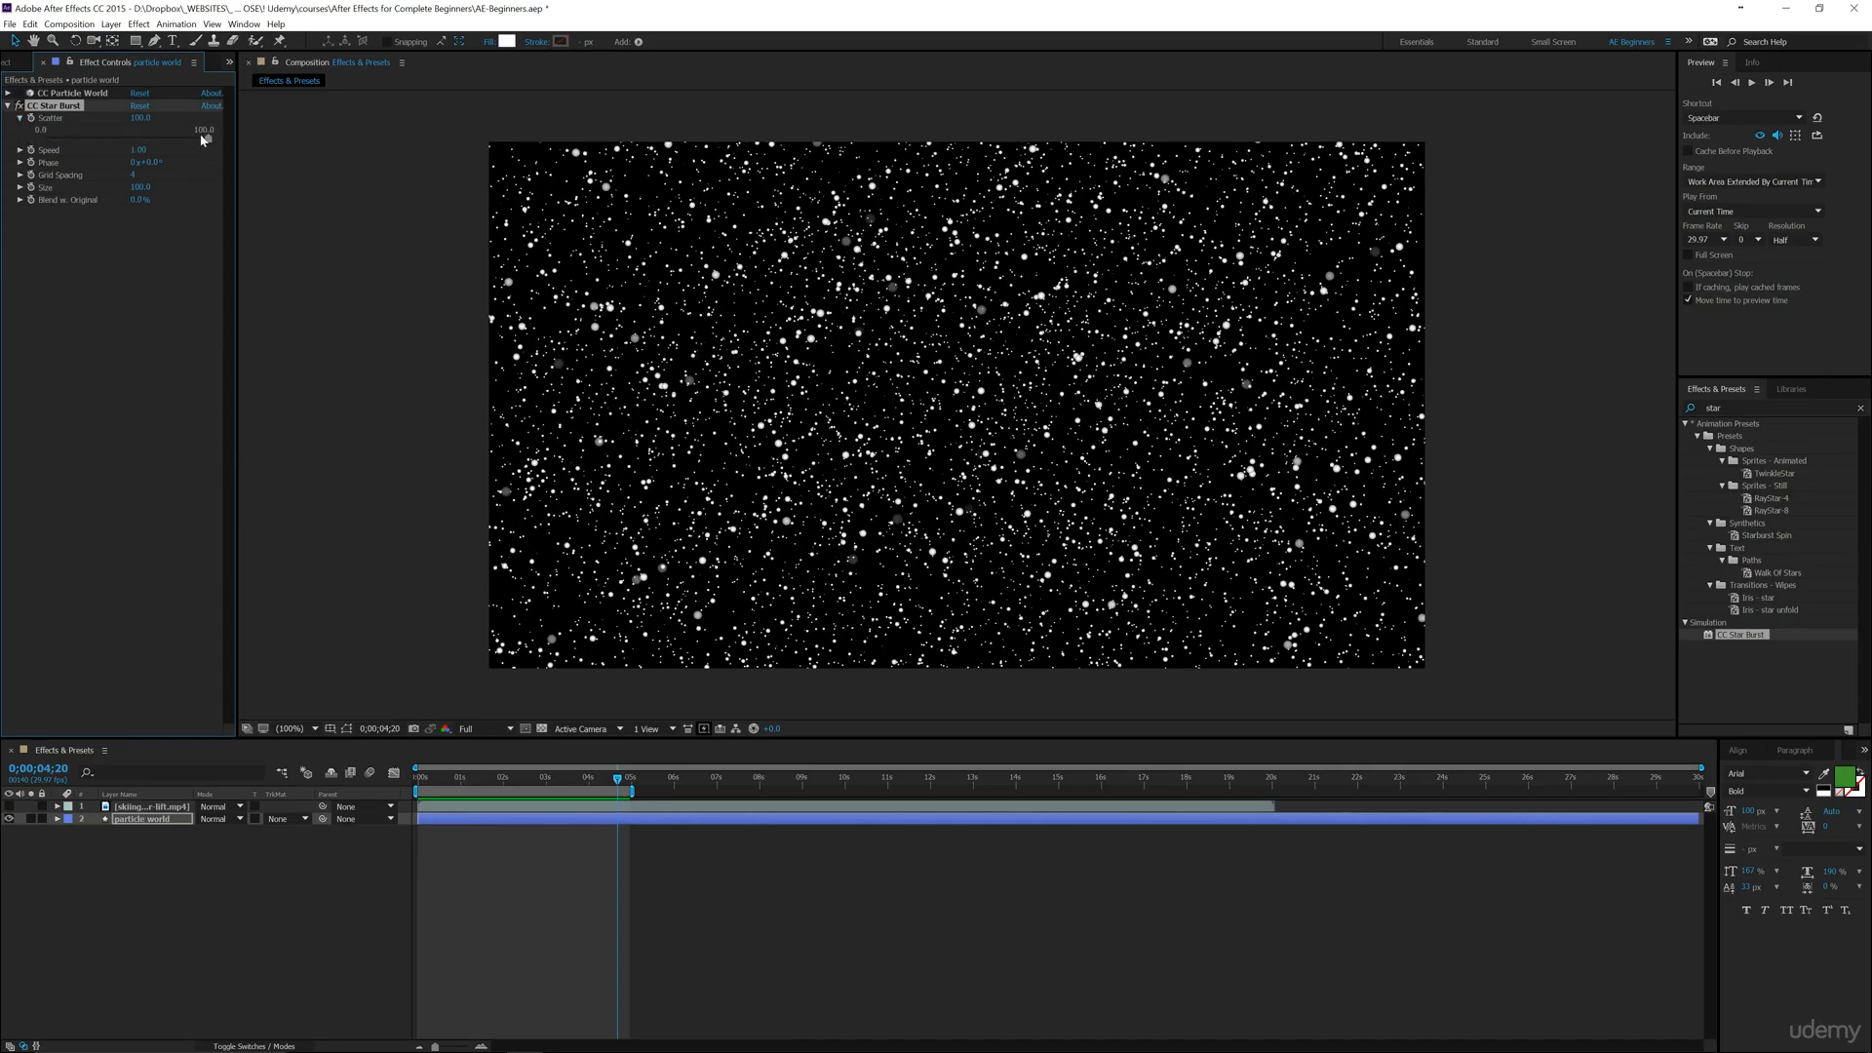
pyautogui.moveTo(205, 138); pyautogui.dragTo(126, 183)
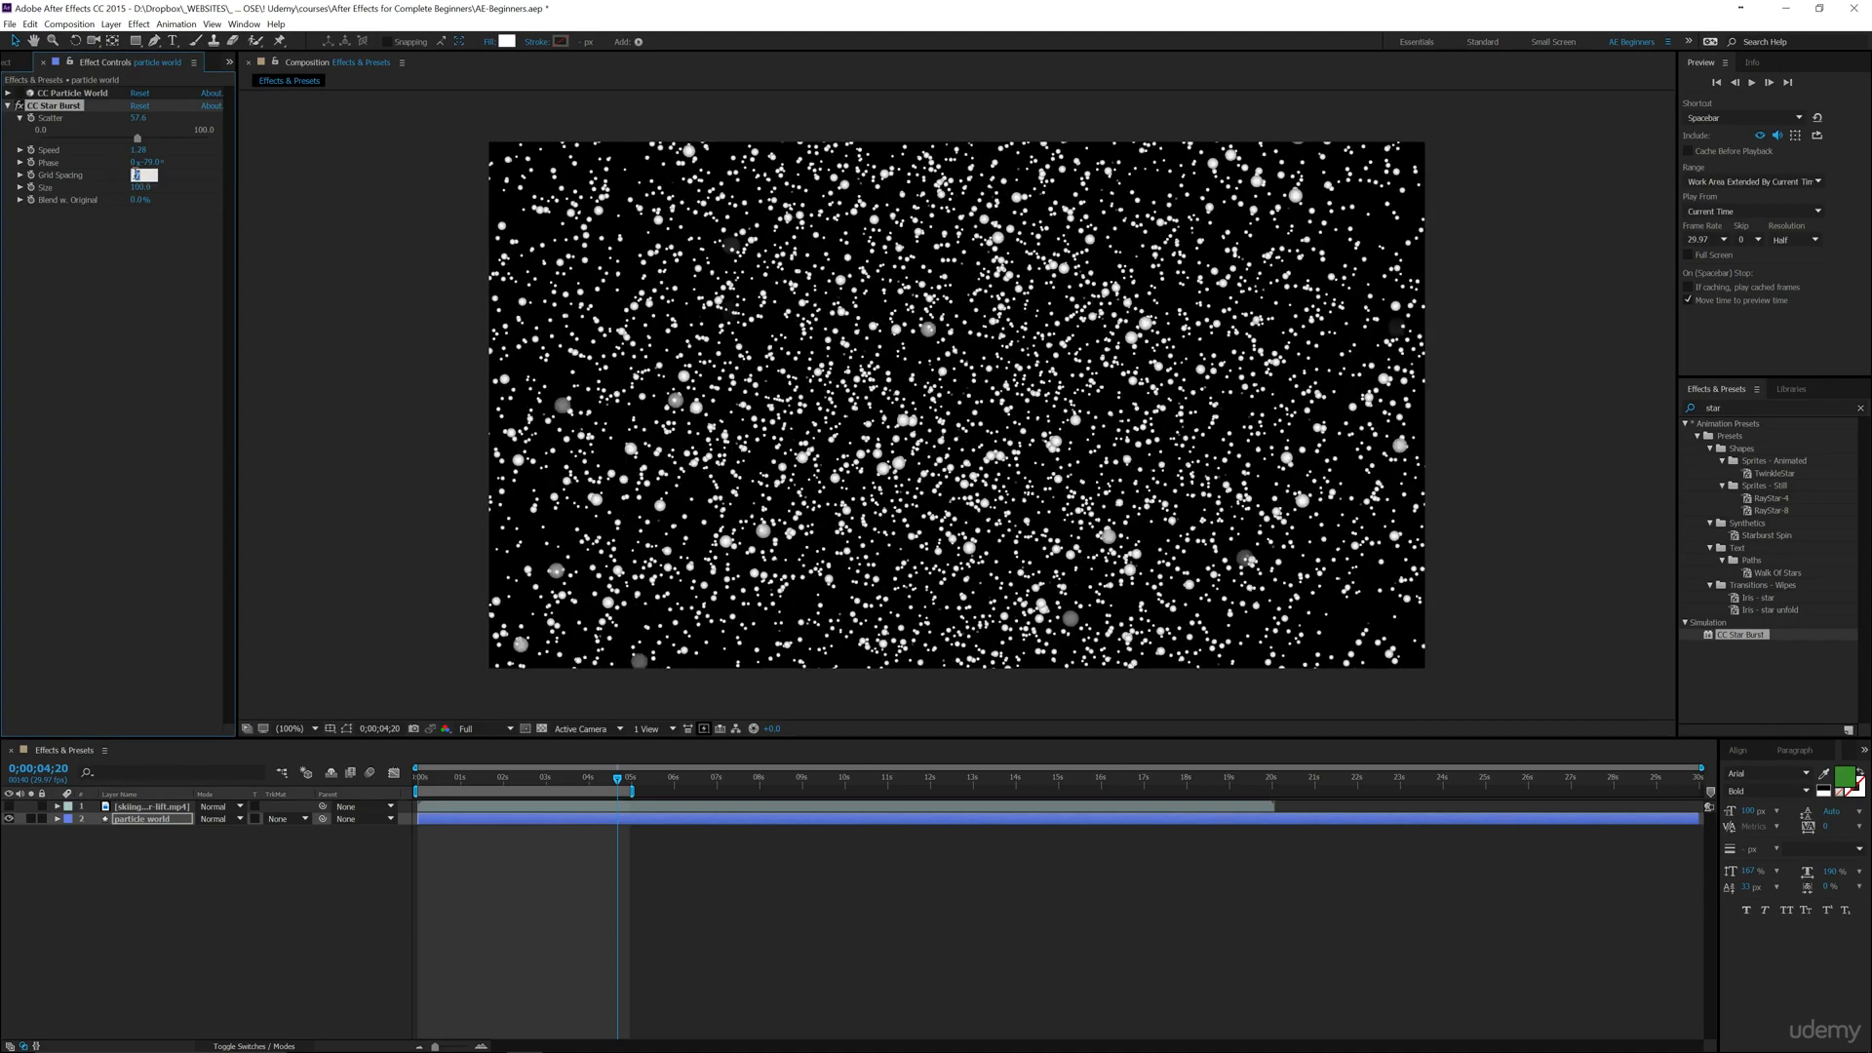
pyautogui.press('Return')
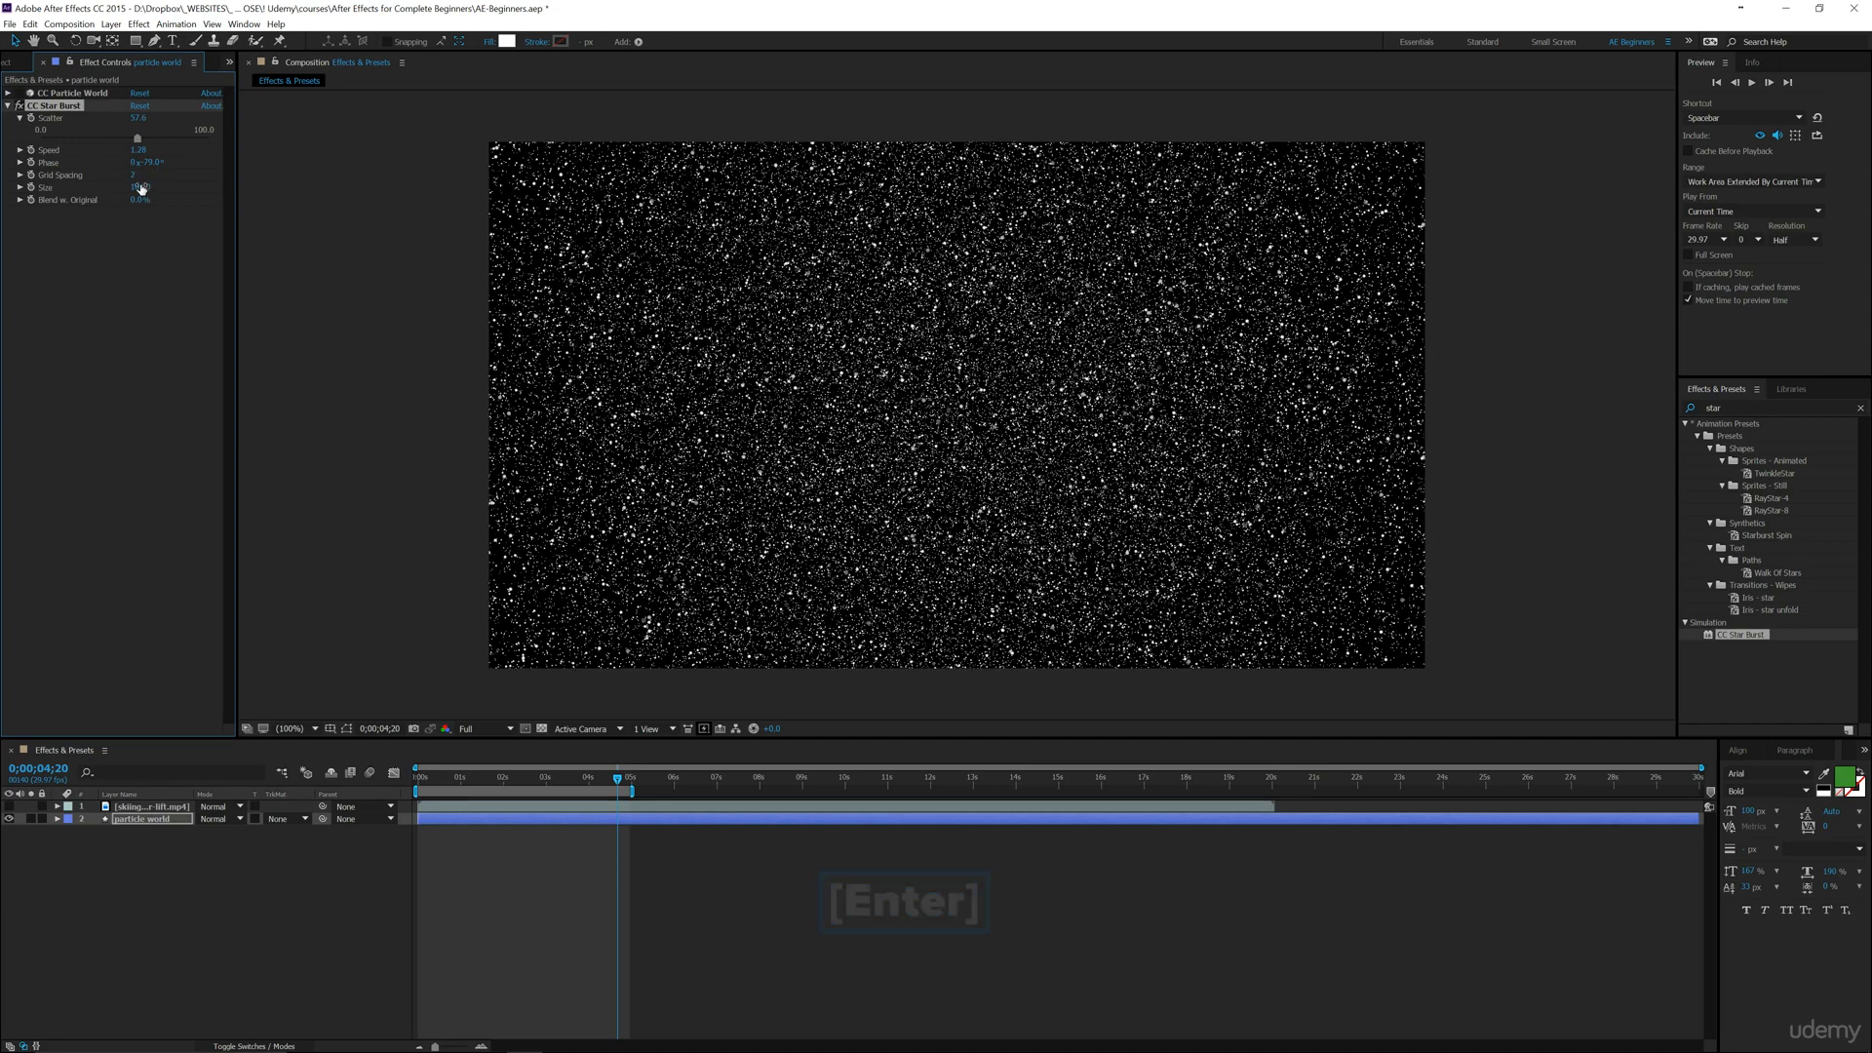
# Reduce the Star Burst's Size to about 75 and preview the finer star field
pyautogui.moveTo(138, 186)
pyautogui.mouseDown()
pyautogui.moveTo(124, 190)
pyautogui.moveTo(179, 202)
pyautogui.moveTo(137, 201)
pyautogui.mouseUp()
pyautogui.press('space')
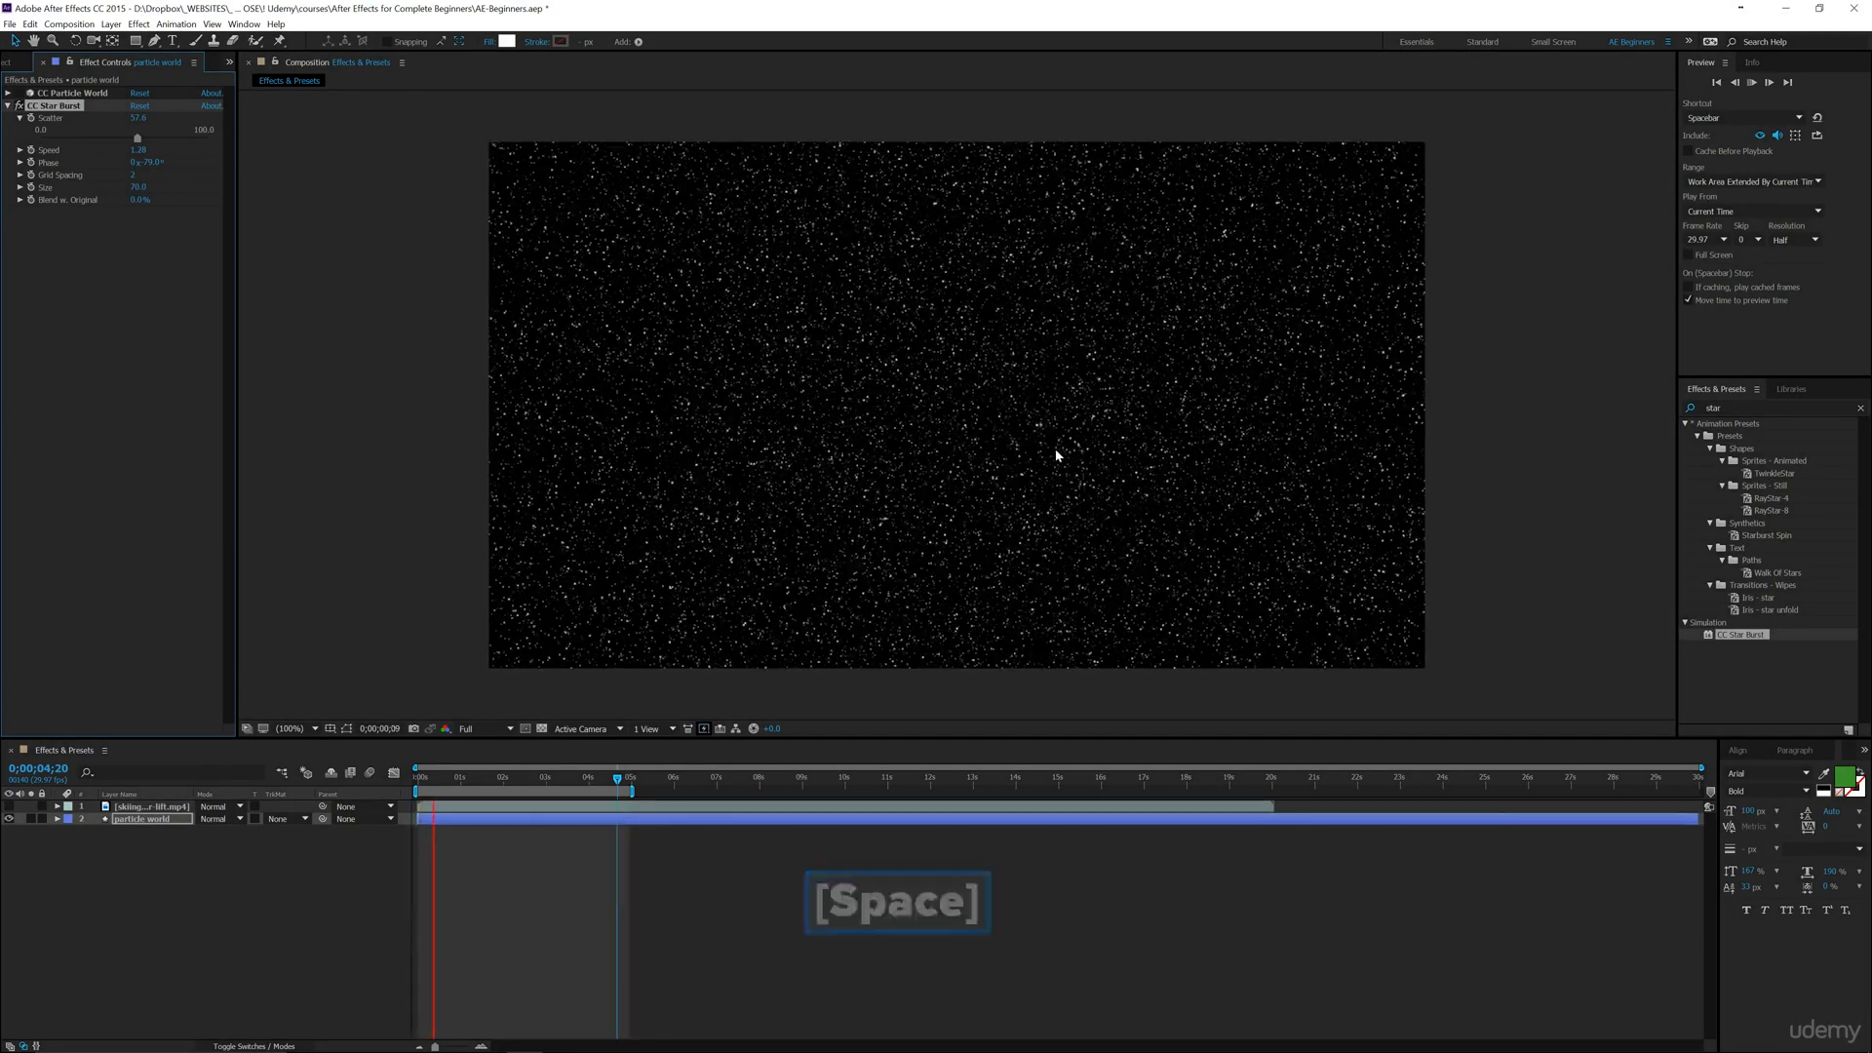
pyautogui.press('space')
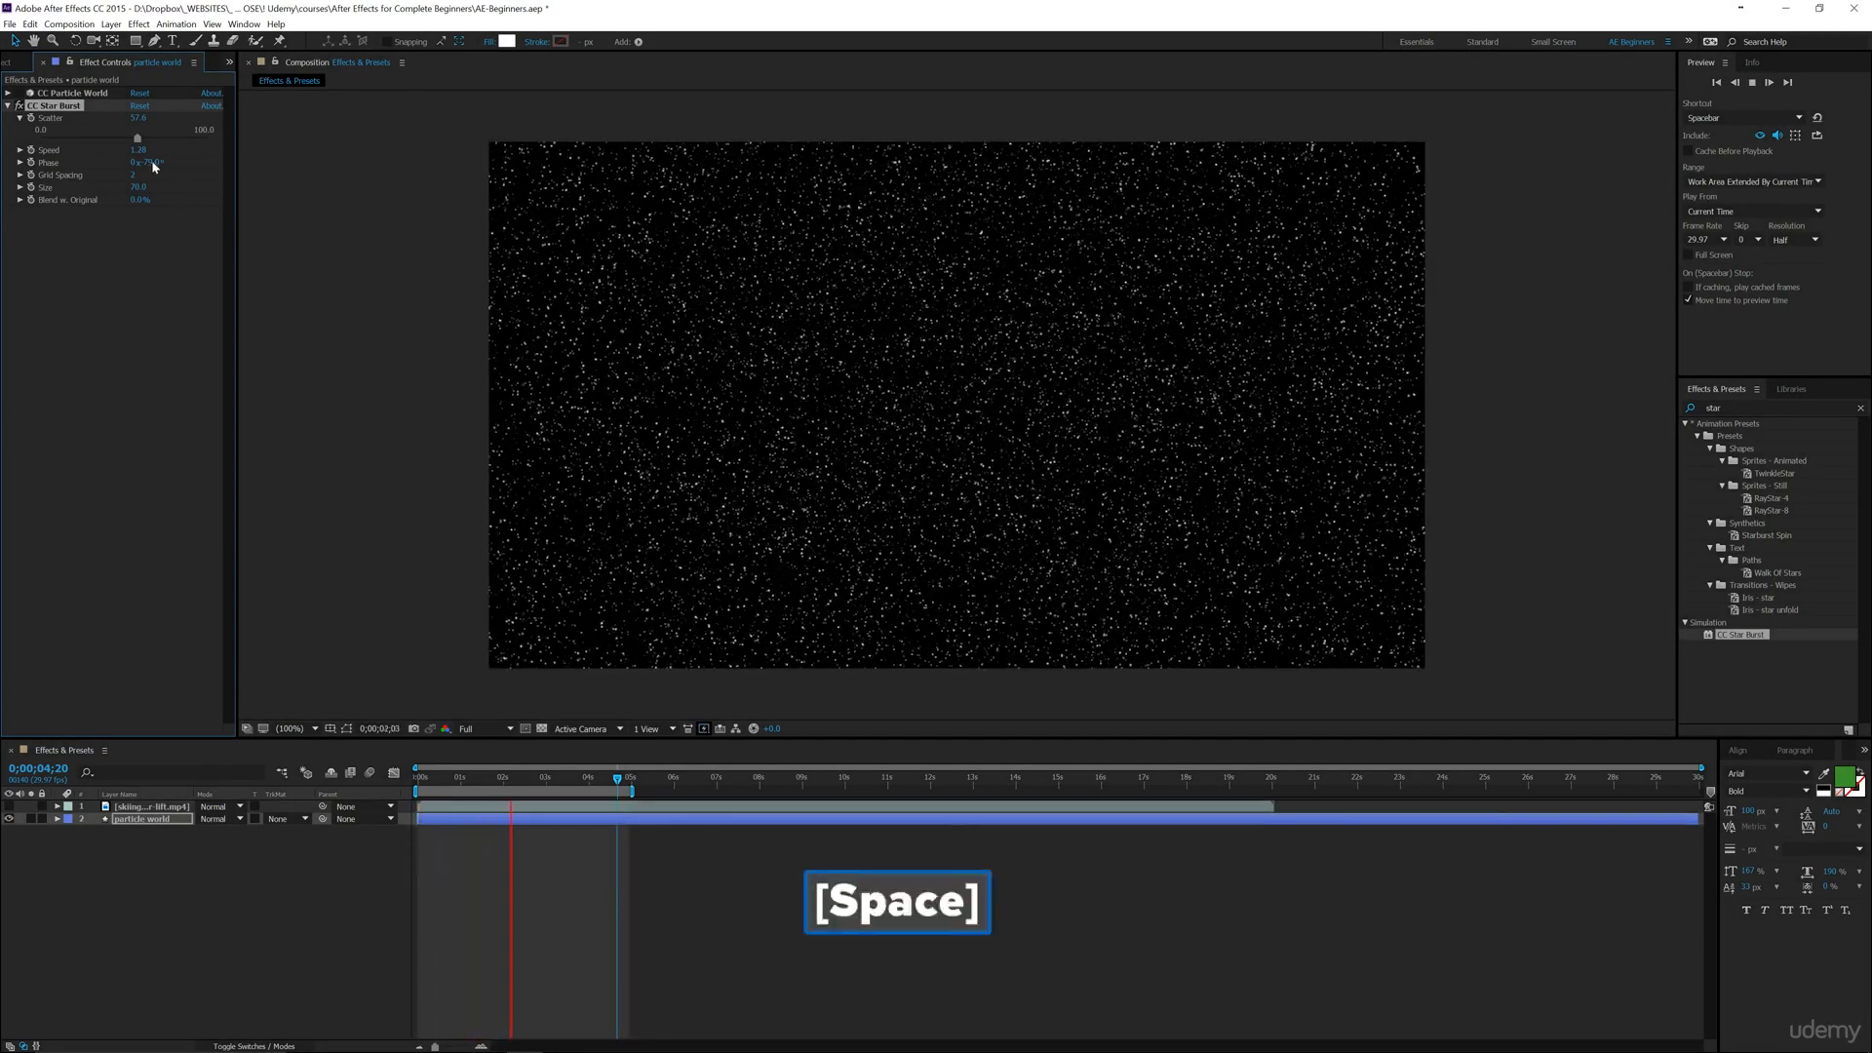
# Slow the Star Burst's Speed to about 0.3, raise its Size to 87, and preview the motion
pyautogui.moveTo(138, 151); pyautogui.dragTo(80, 170)
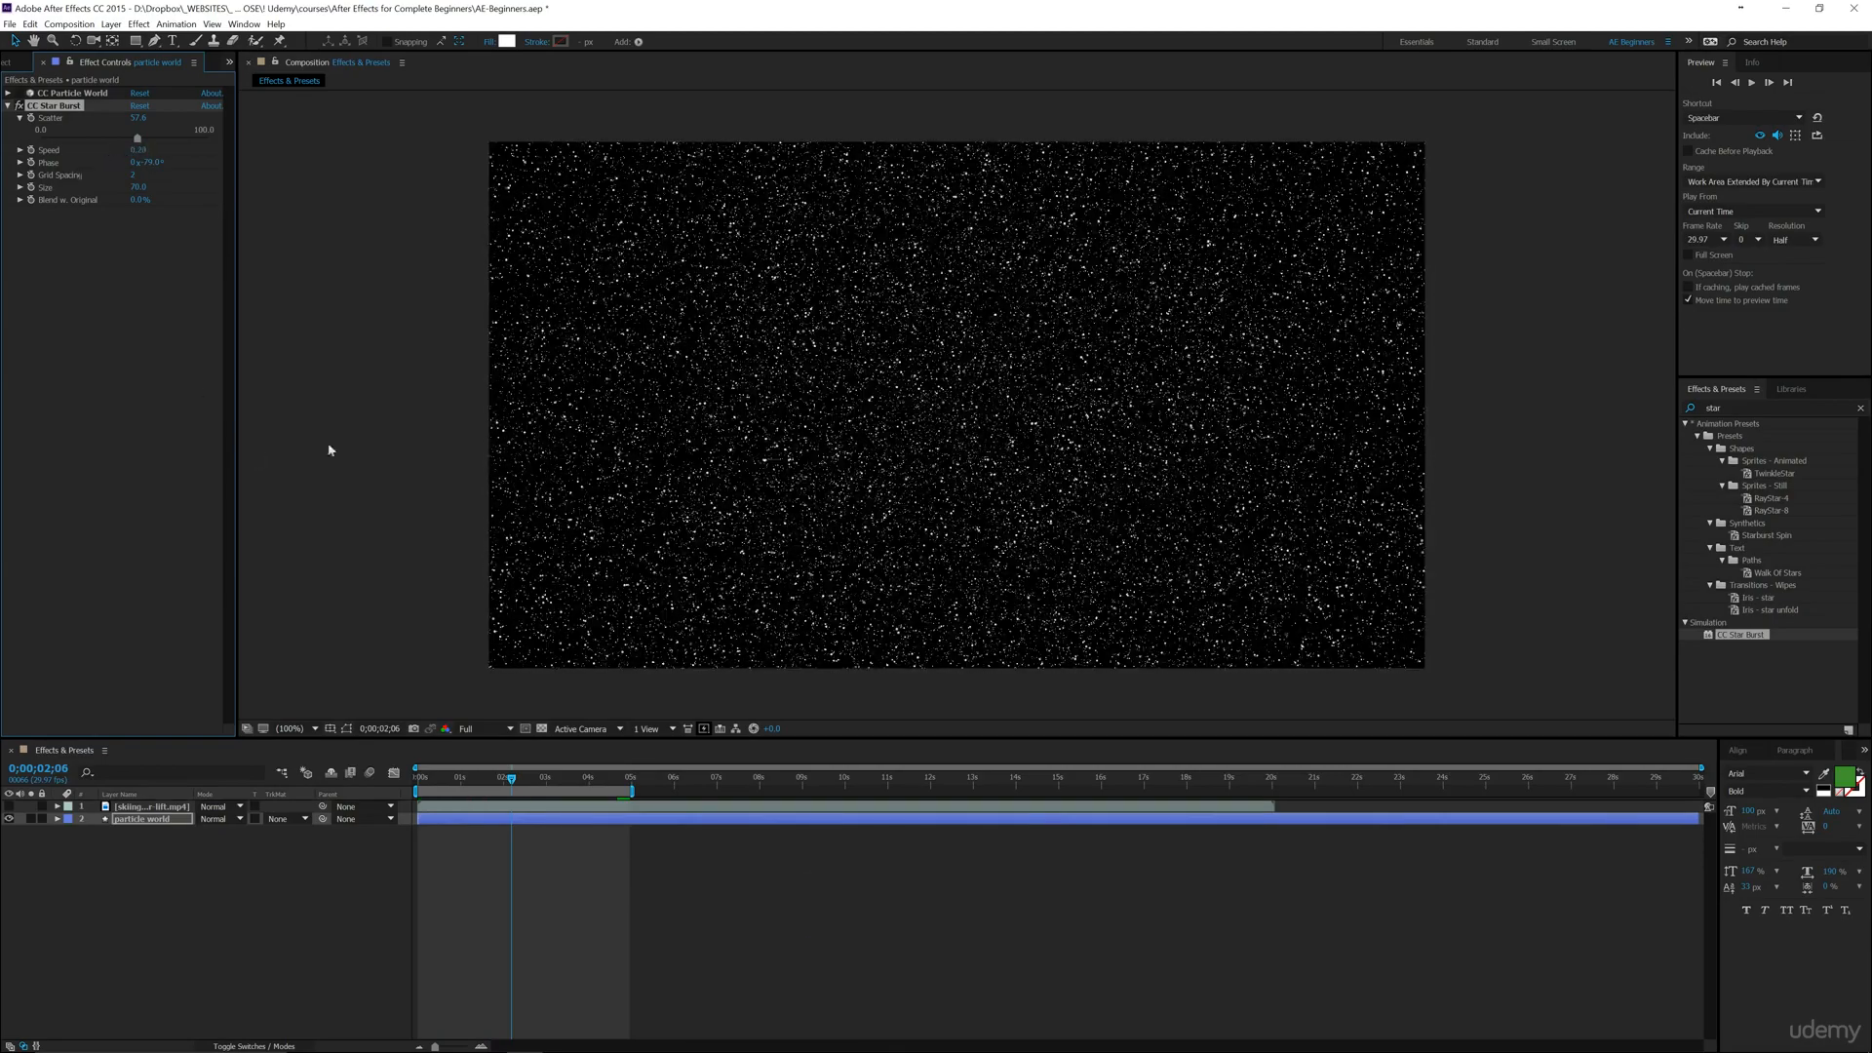
pyautogui.press('space')
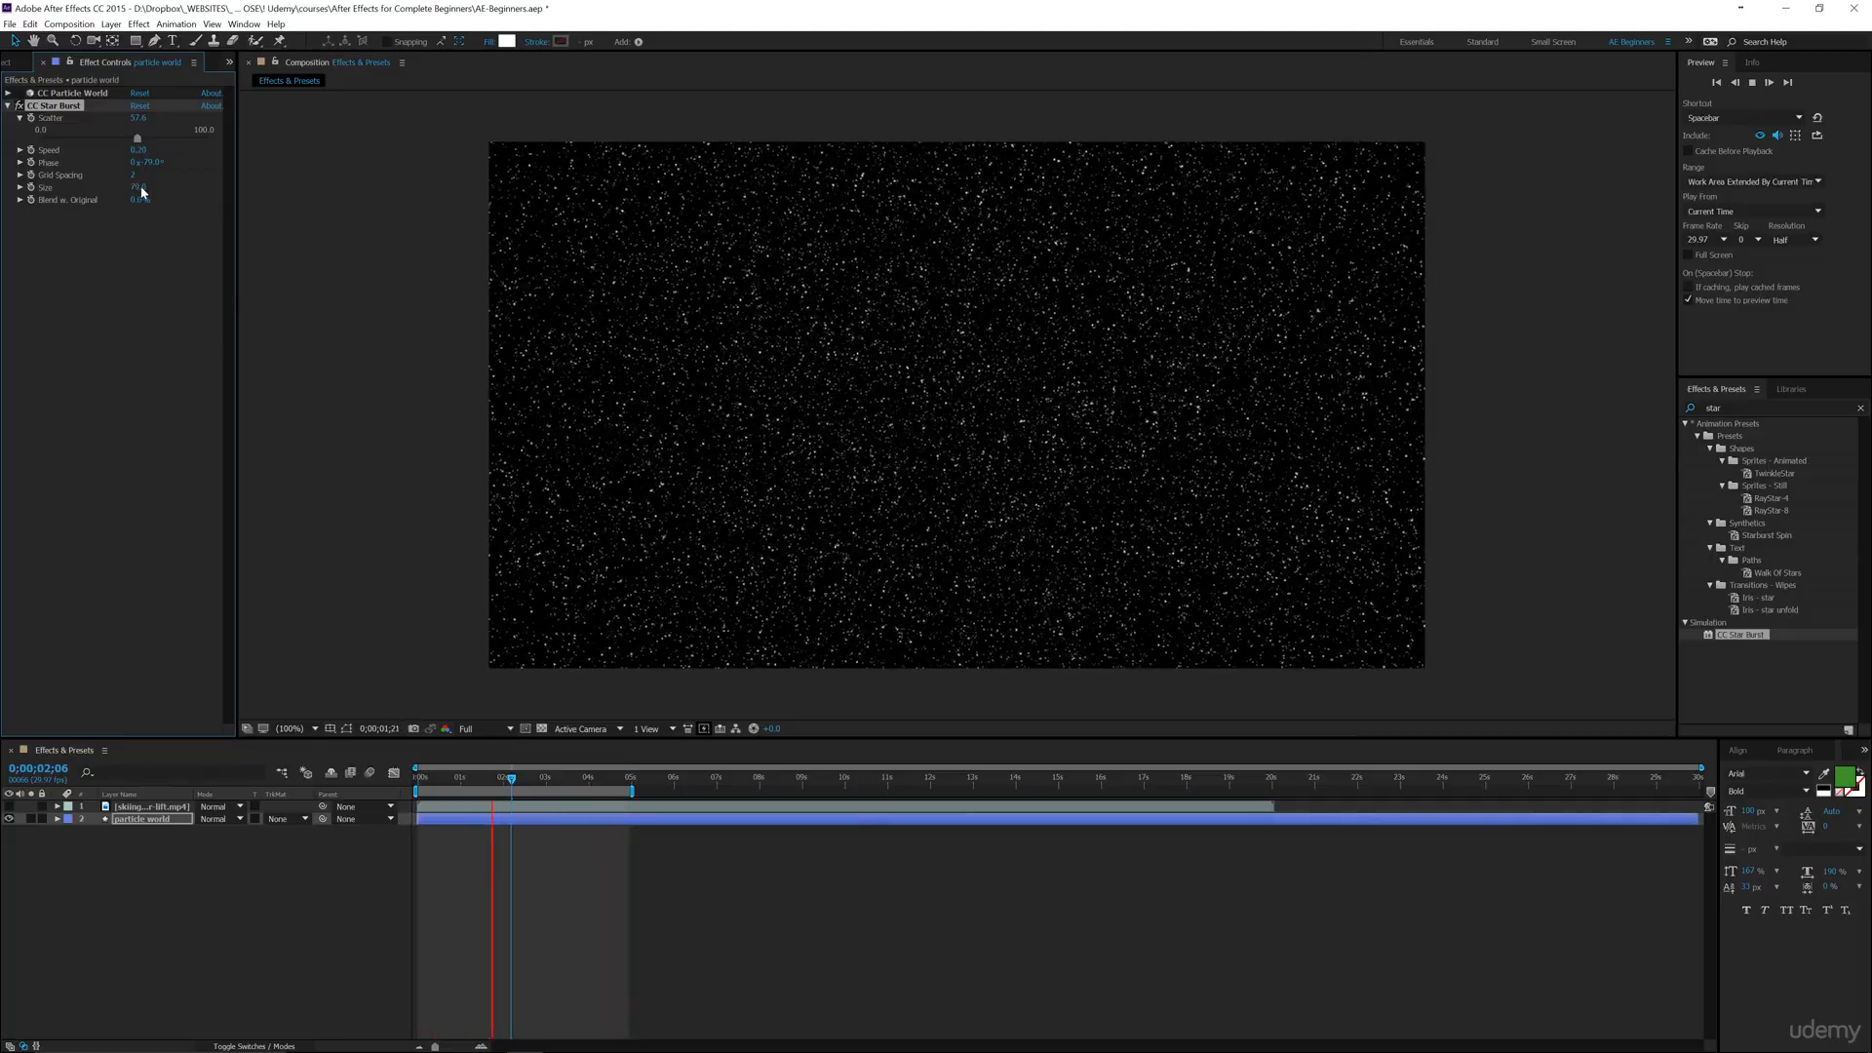
pyautogui.moveTo(135, 187); pyautogui.dragTo(150, 192)
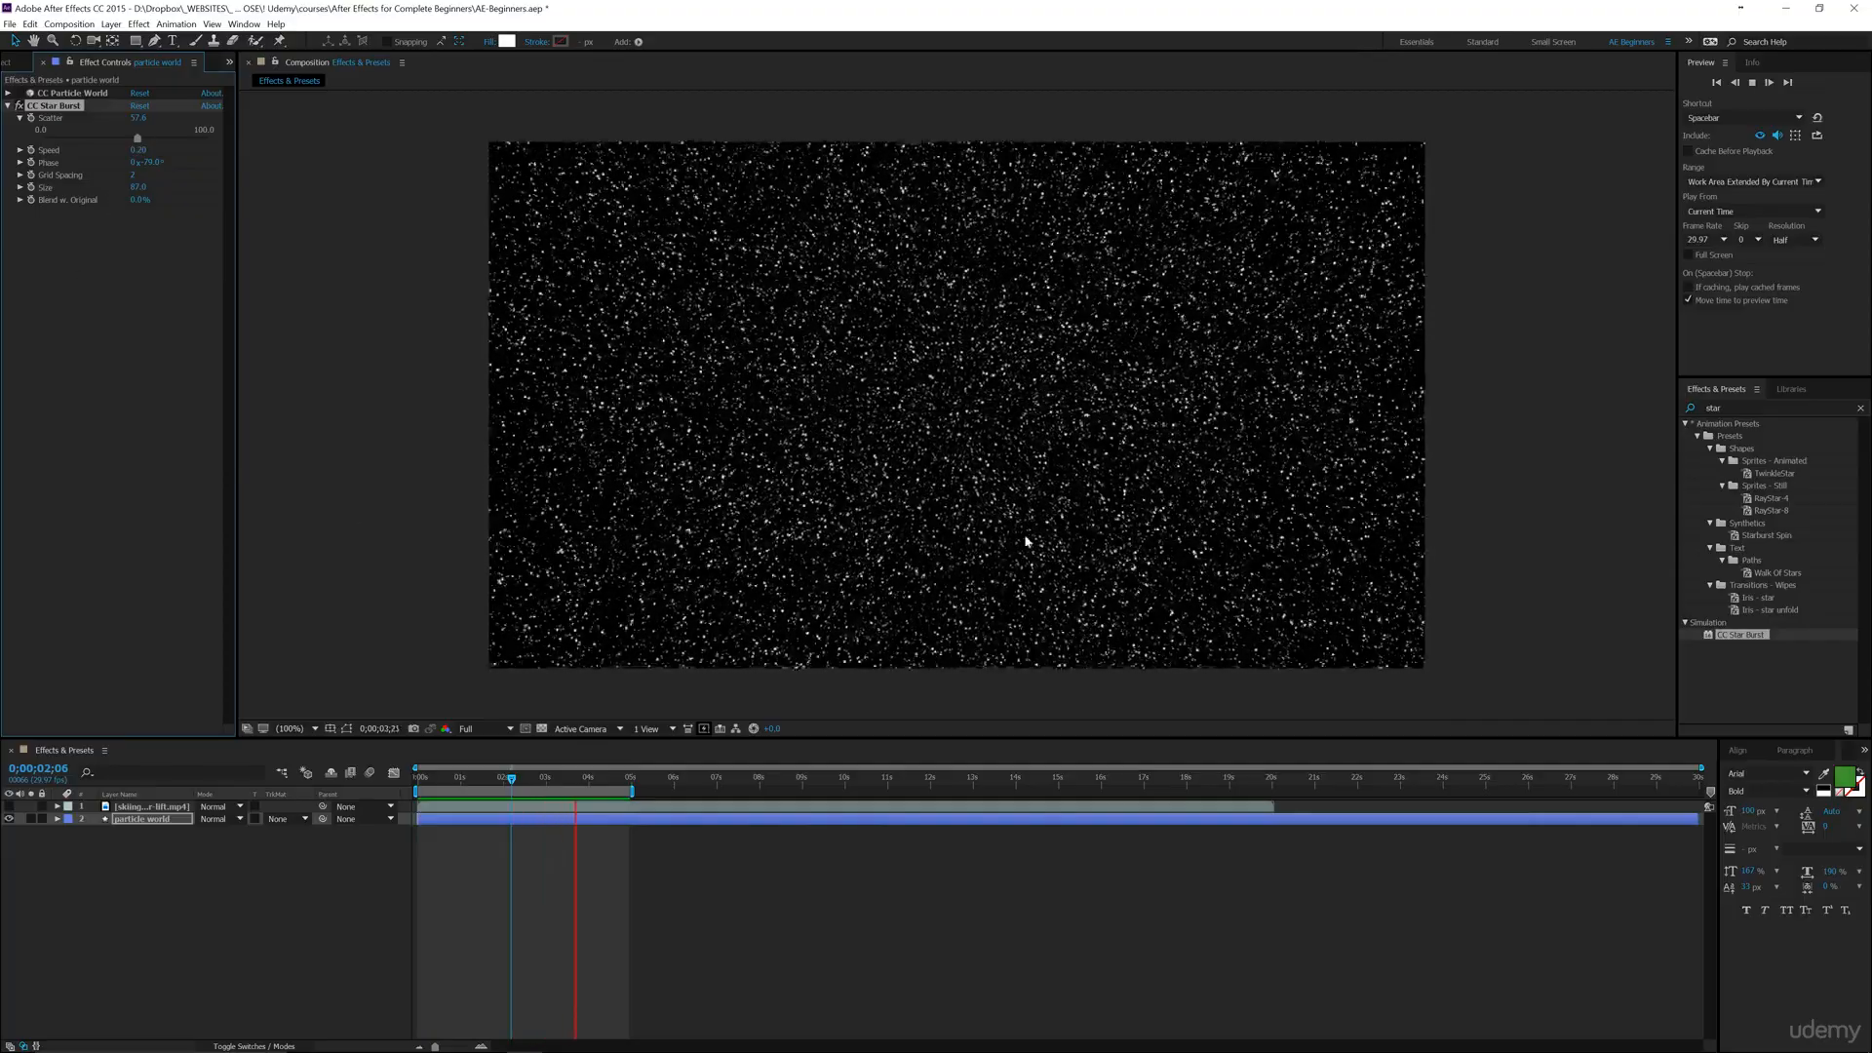
pyautogui.click(166, 903)
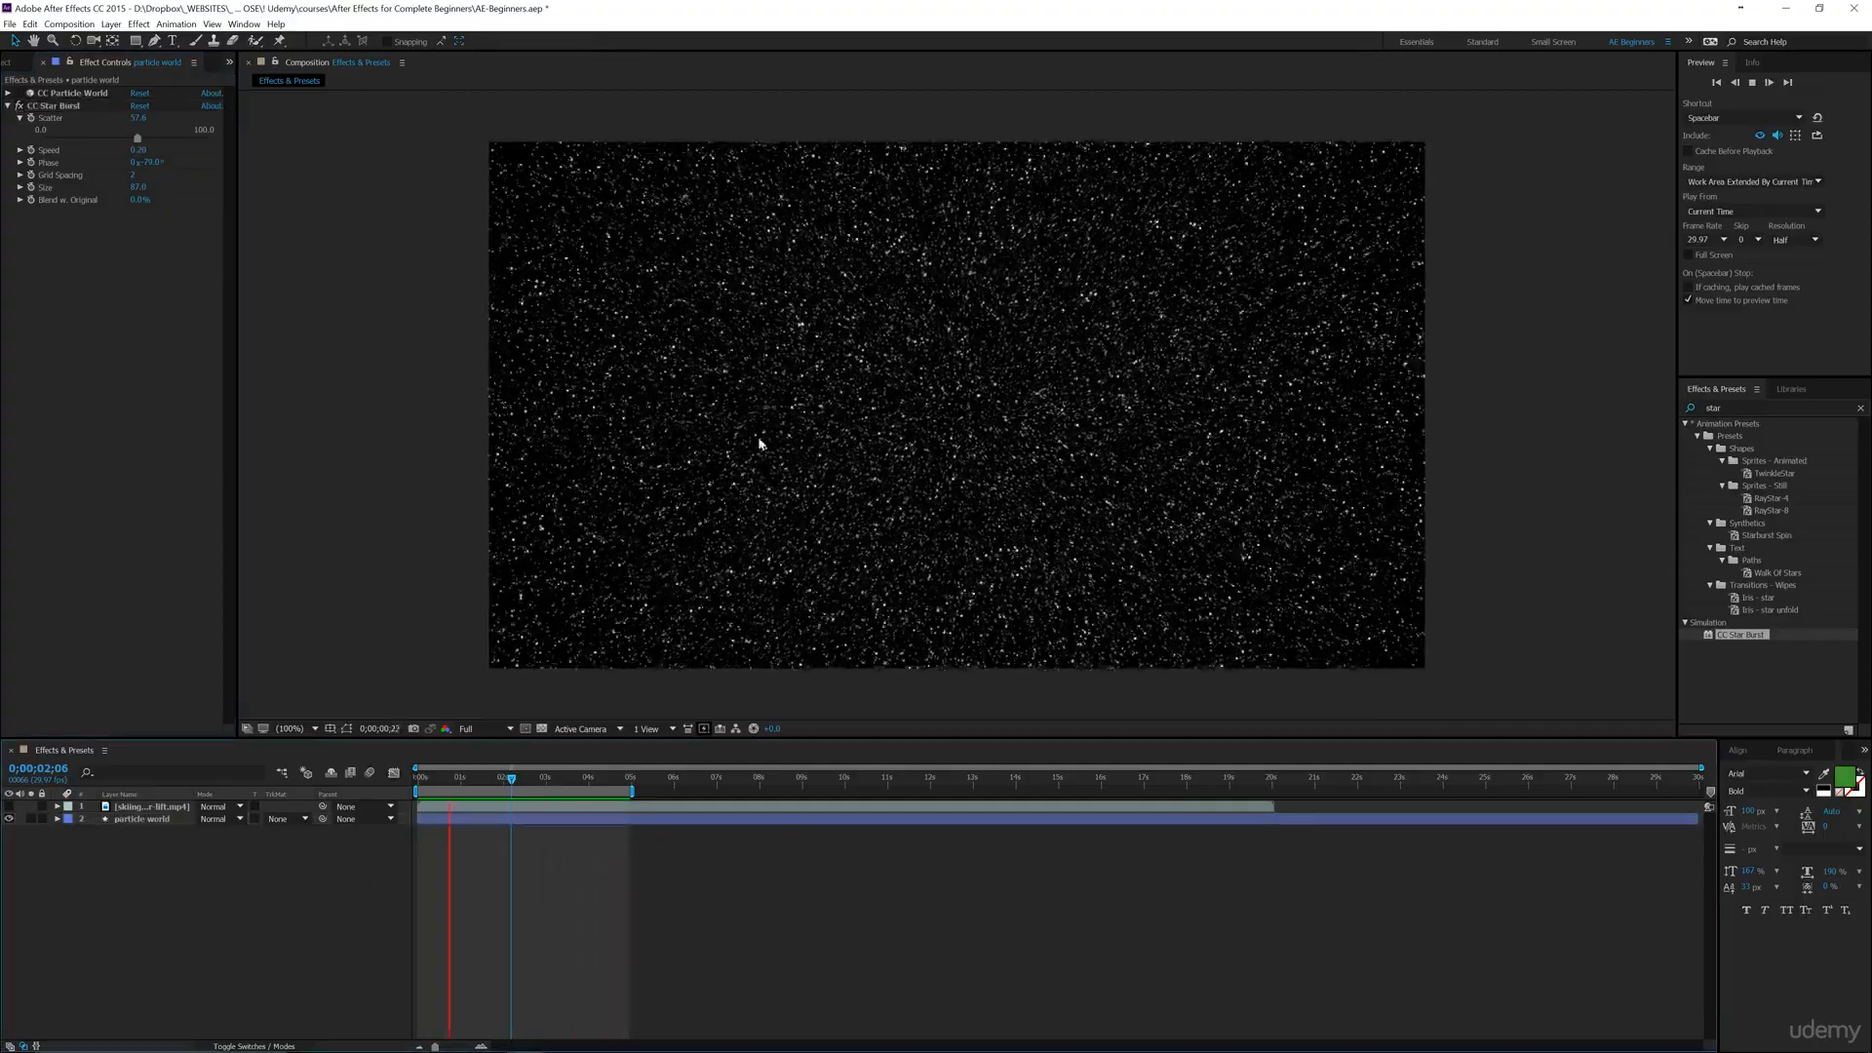
pyautogui.press('space')
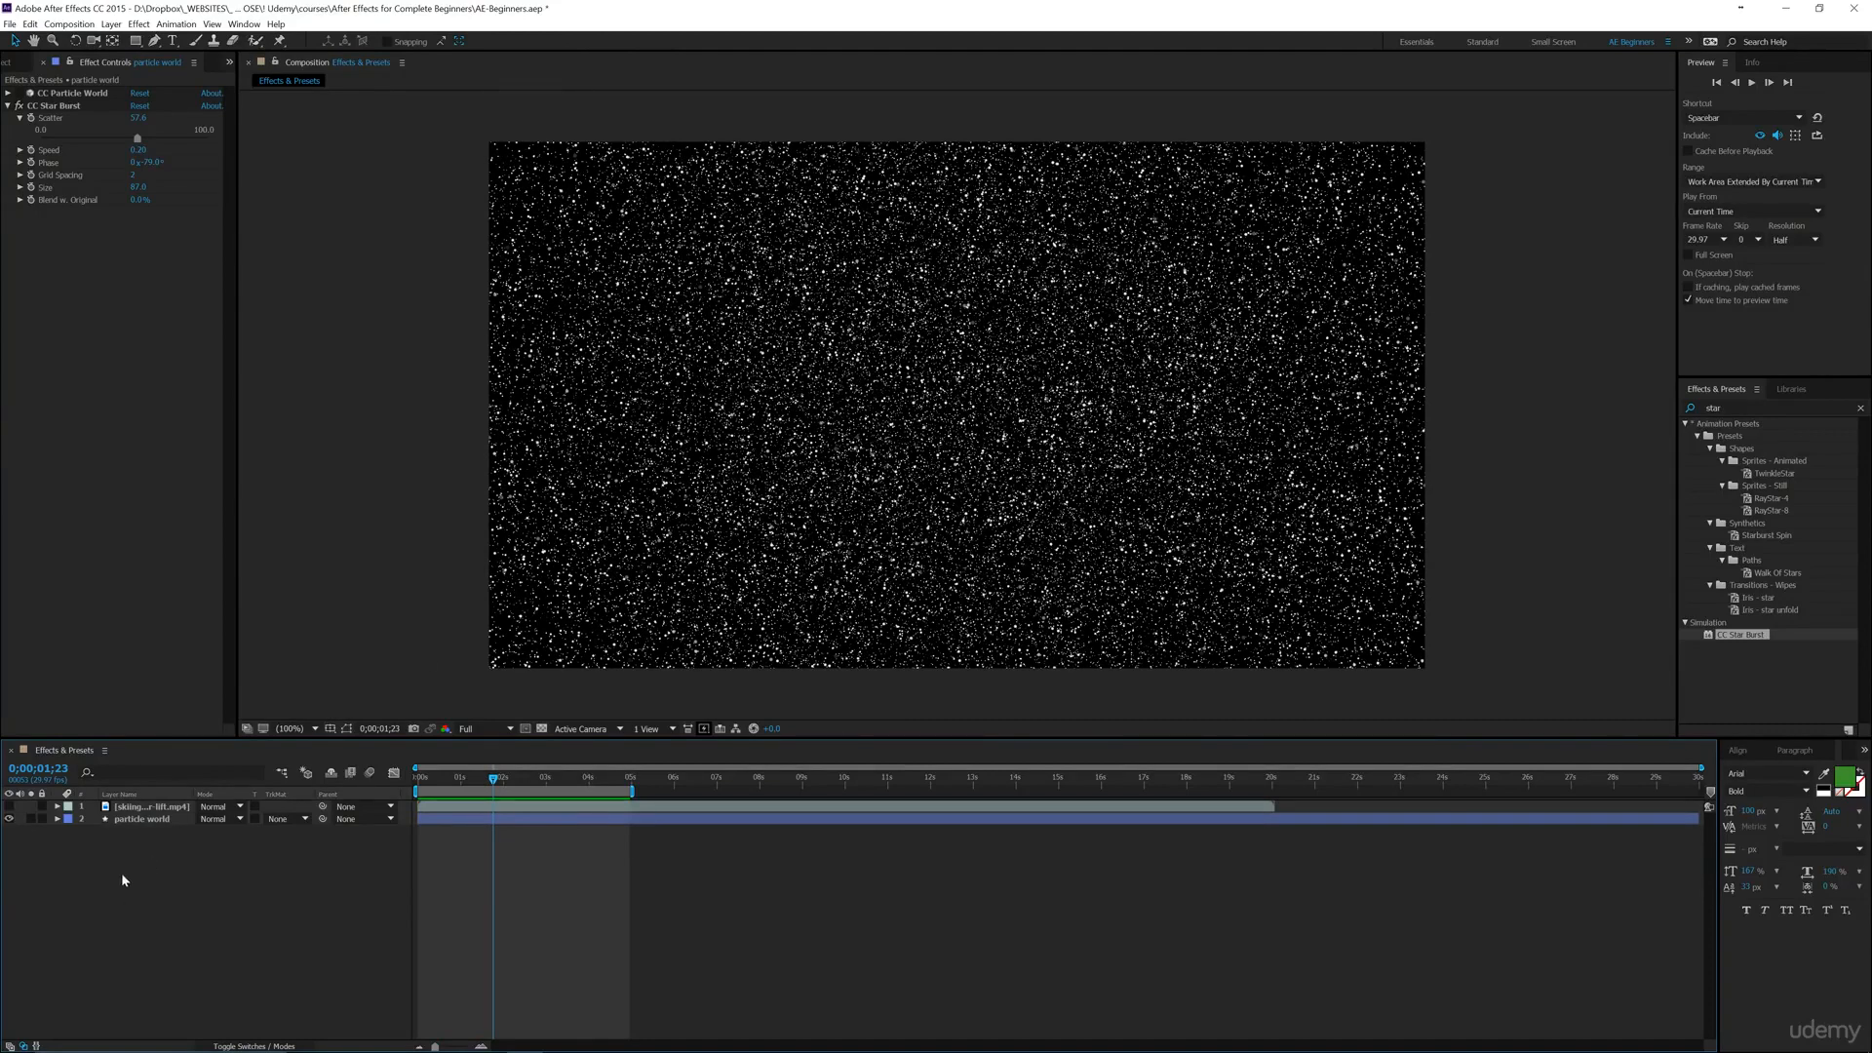
# Duplicate the particle world layer, remove all effects from the copy, and place the copy beneath the original
pyautogui.click(139, 820)
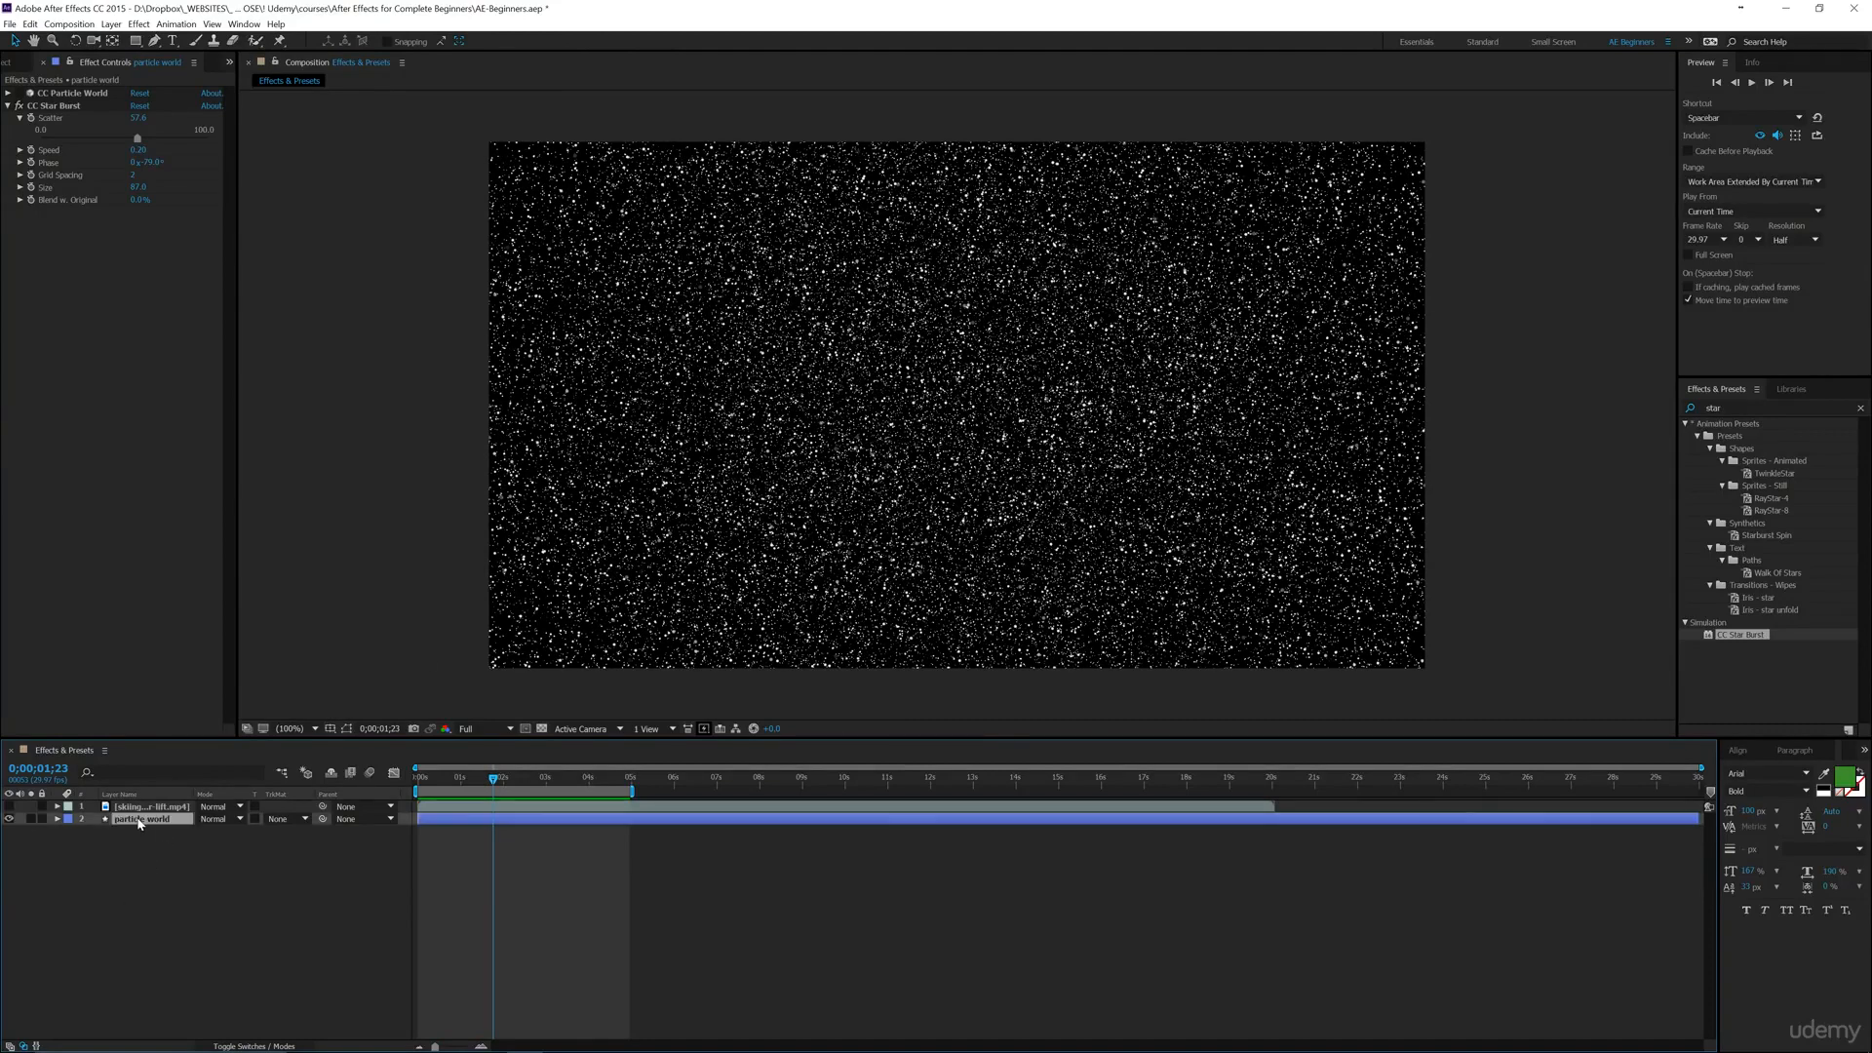
pyautogui.hotkey('ctrl', 'd')
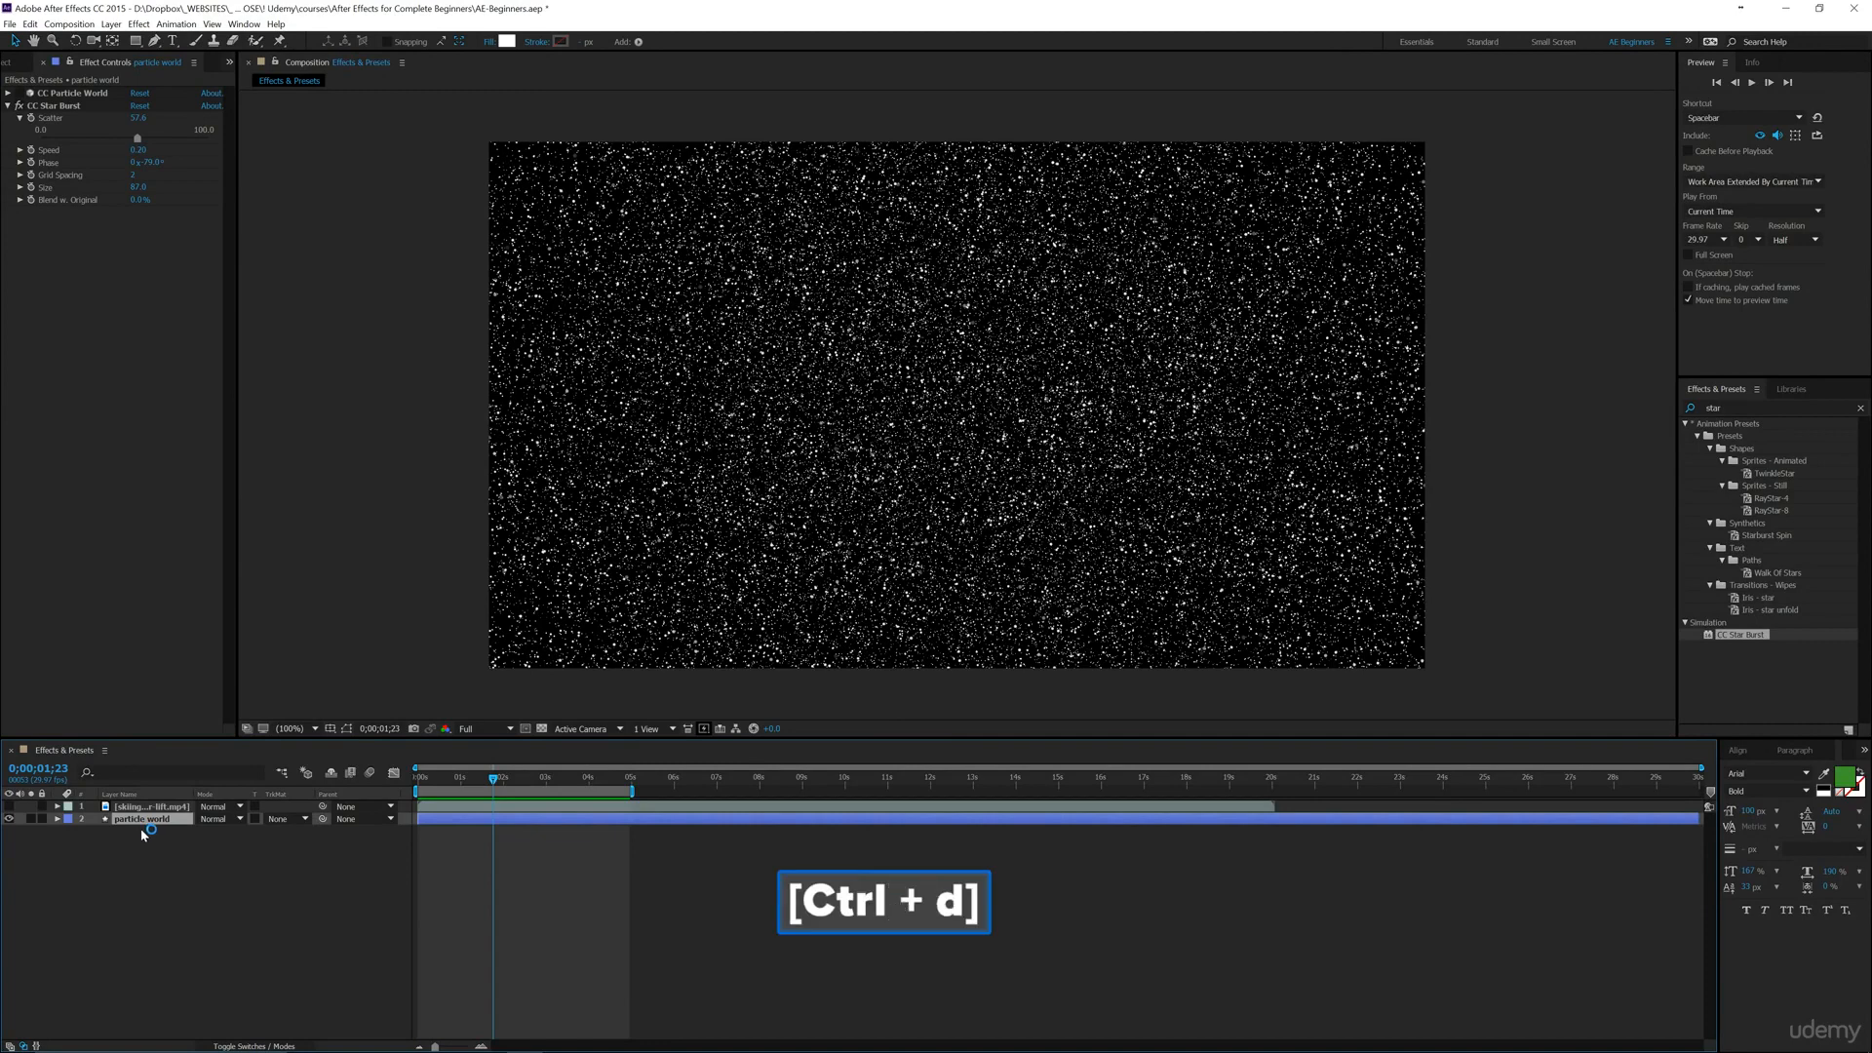
pyautogui.click(147, 832)
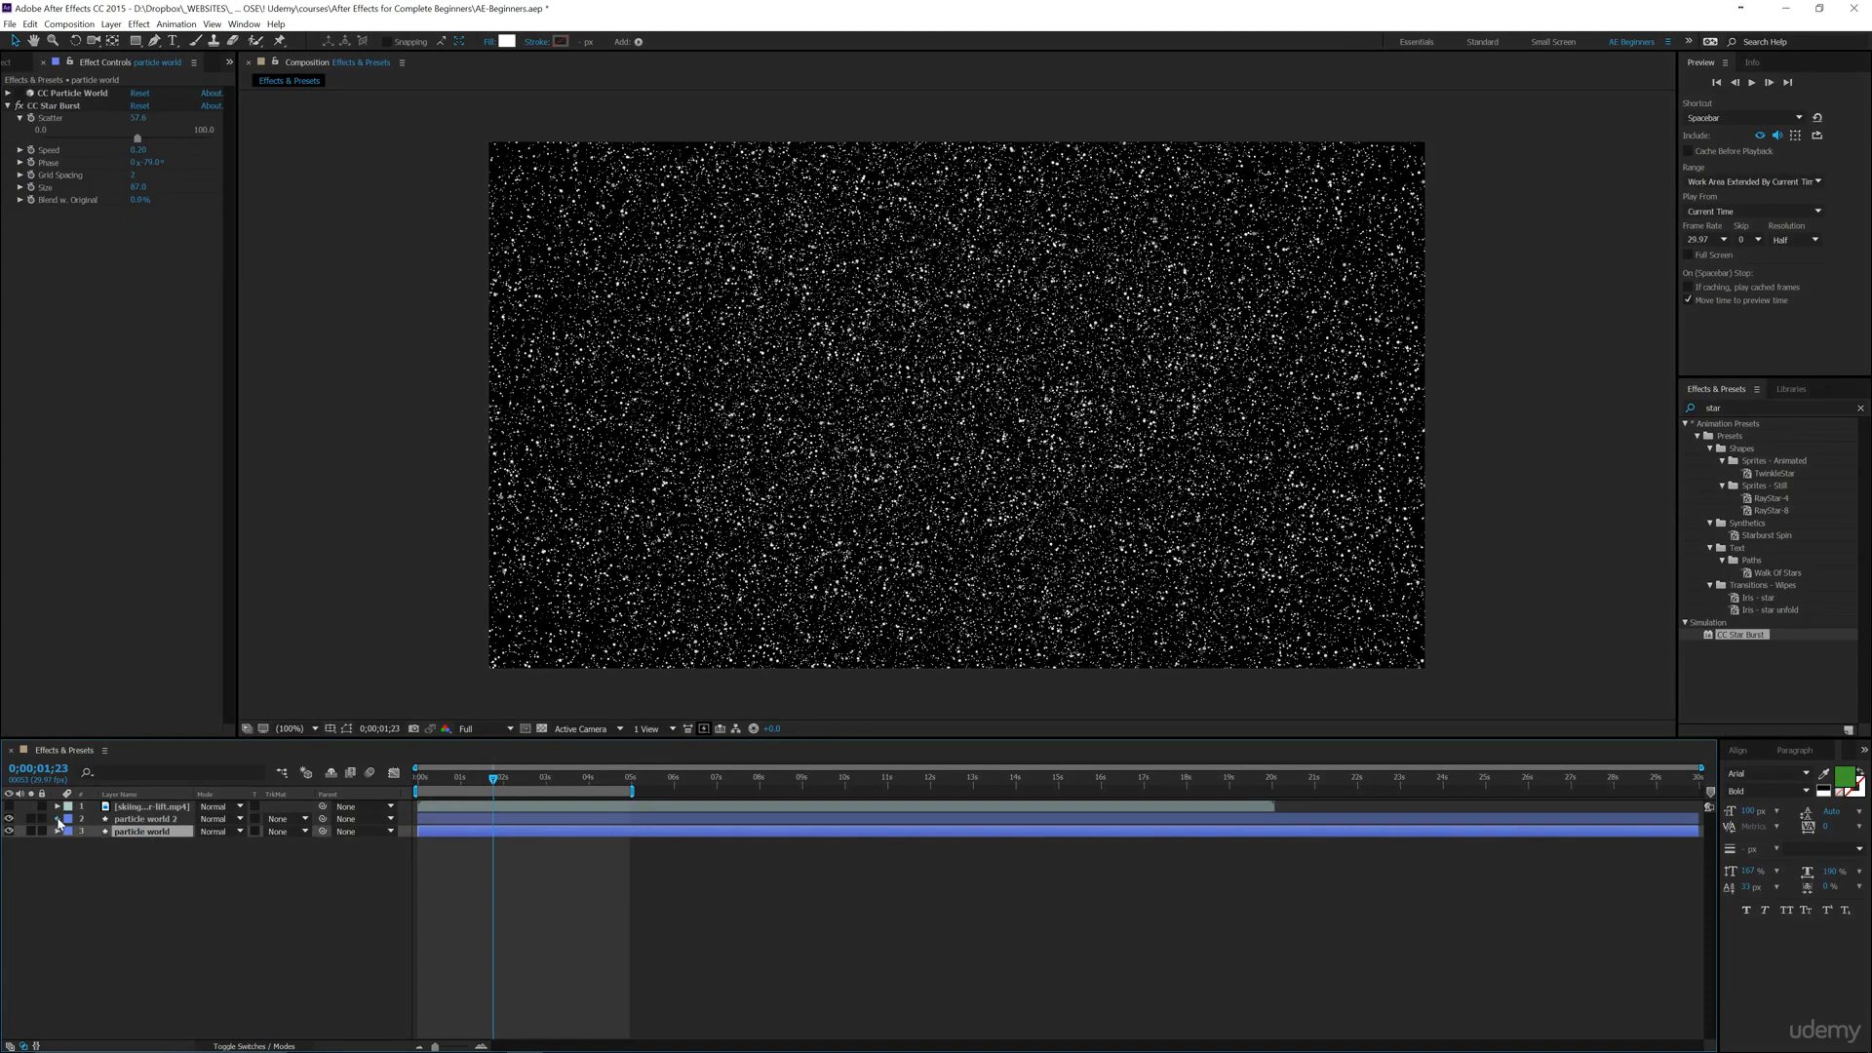
pyautogui.click(58, 820)
pyautogui.click(88, 845)
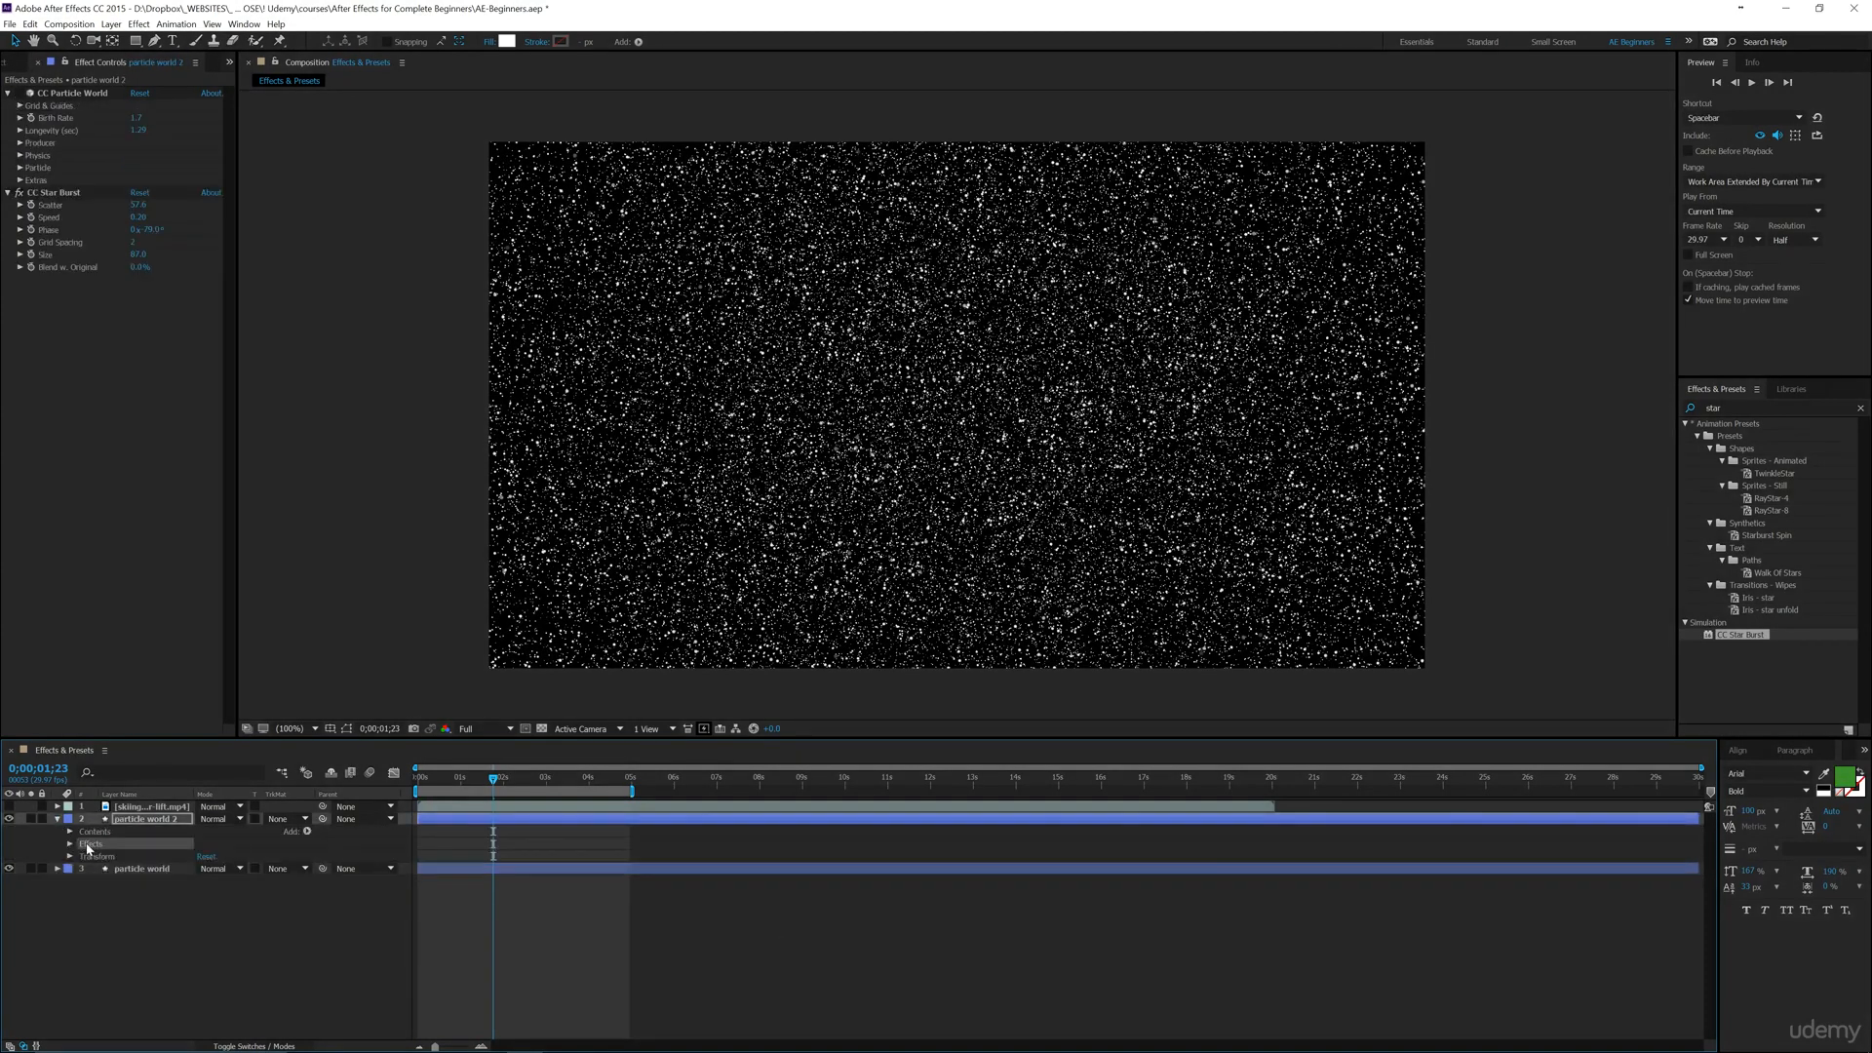
pyautogui.press('Delete')
pyautogui.moveTo(129, 826); pyautogui.dragTo(143, 897)
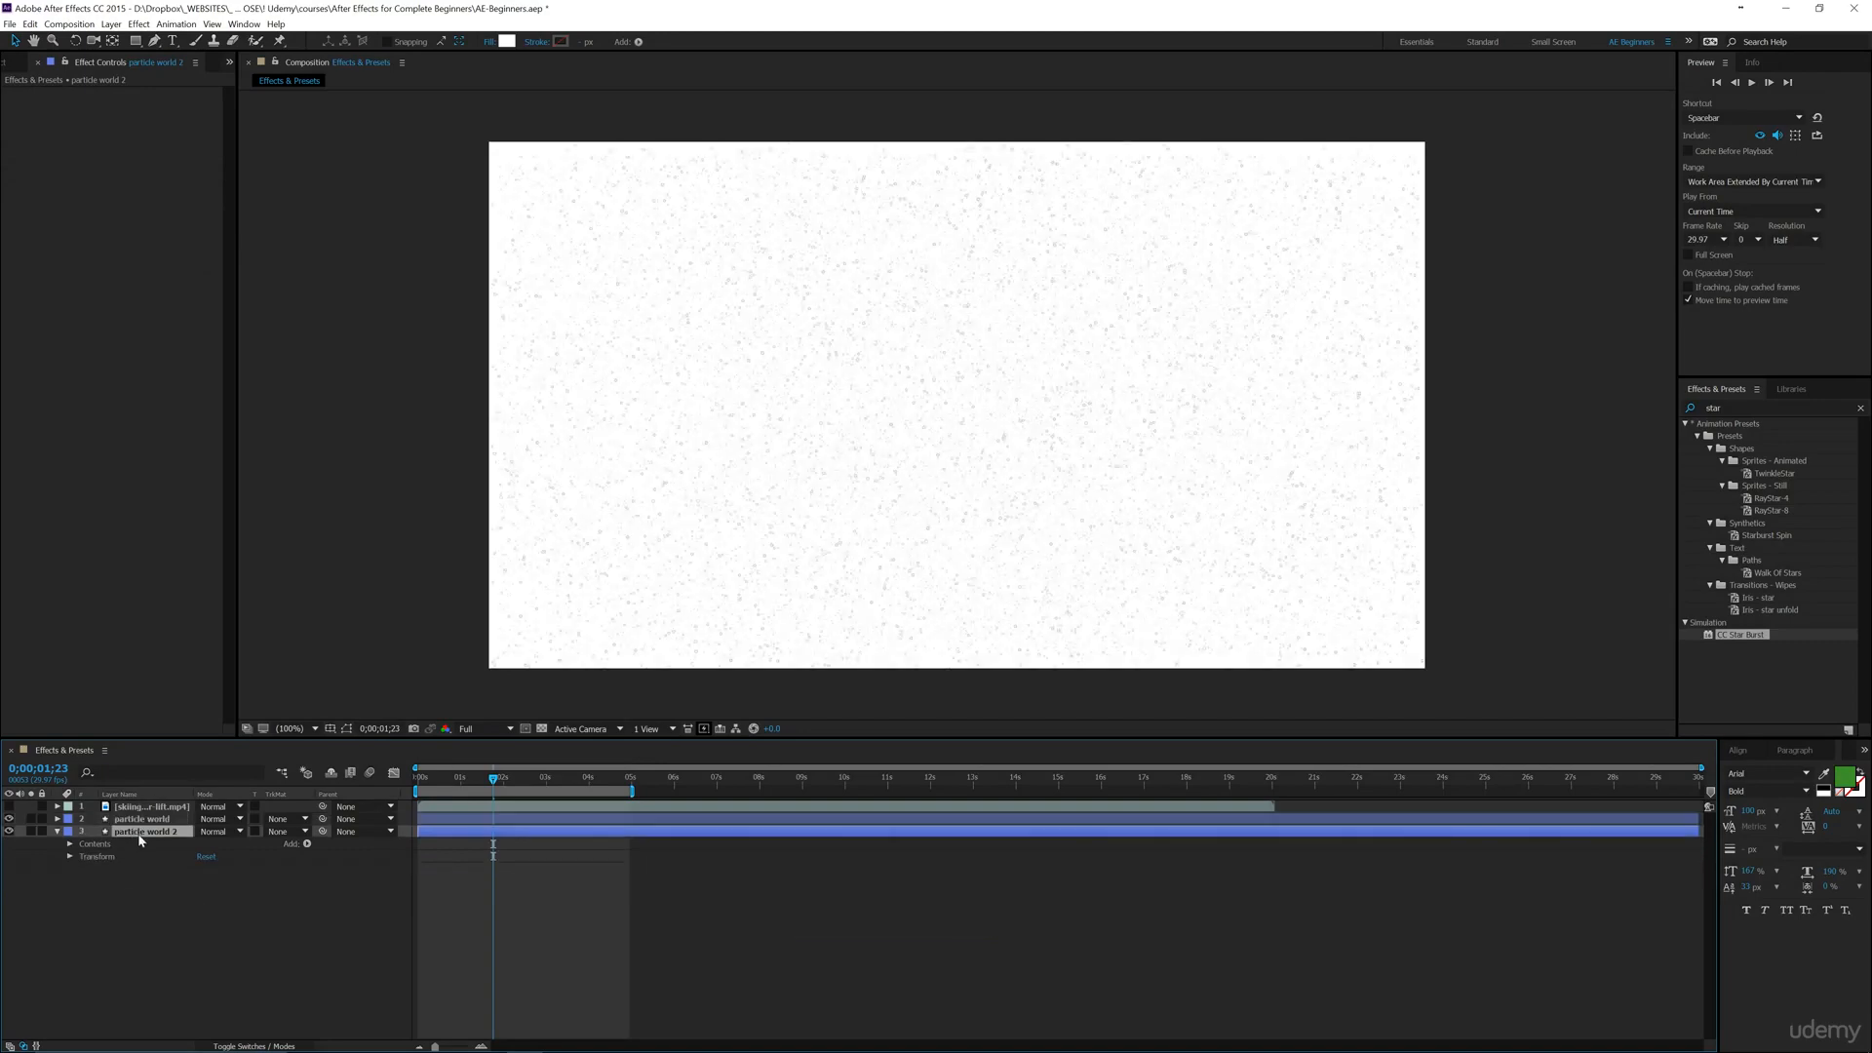
# Change the duplicate layer's fill color to black (000000) and rename the layer "black bg"
pyautogui.click(507, 42)
pyautogui.moveTo(1112, 673); pyautogui.dragTo(990, 873)
pyautogui.click(1418, 624)
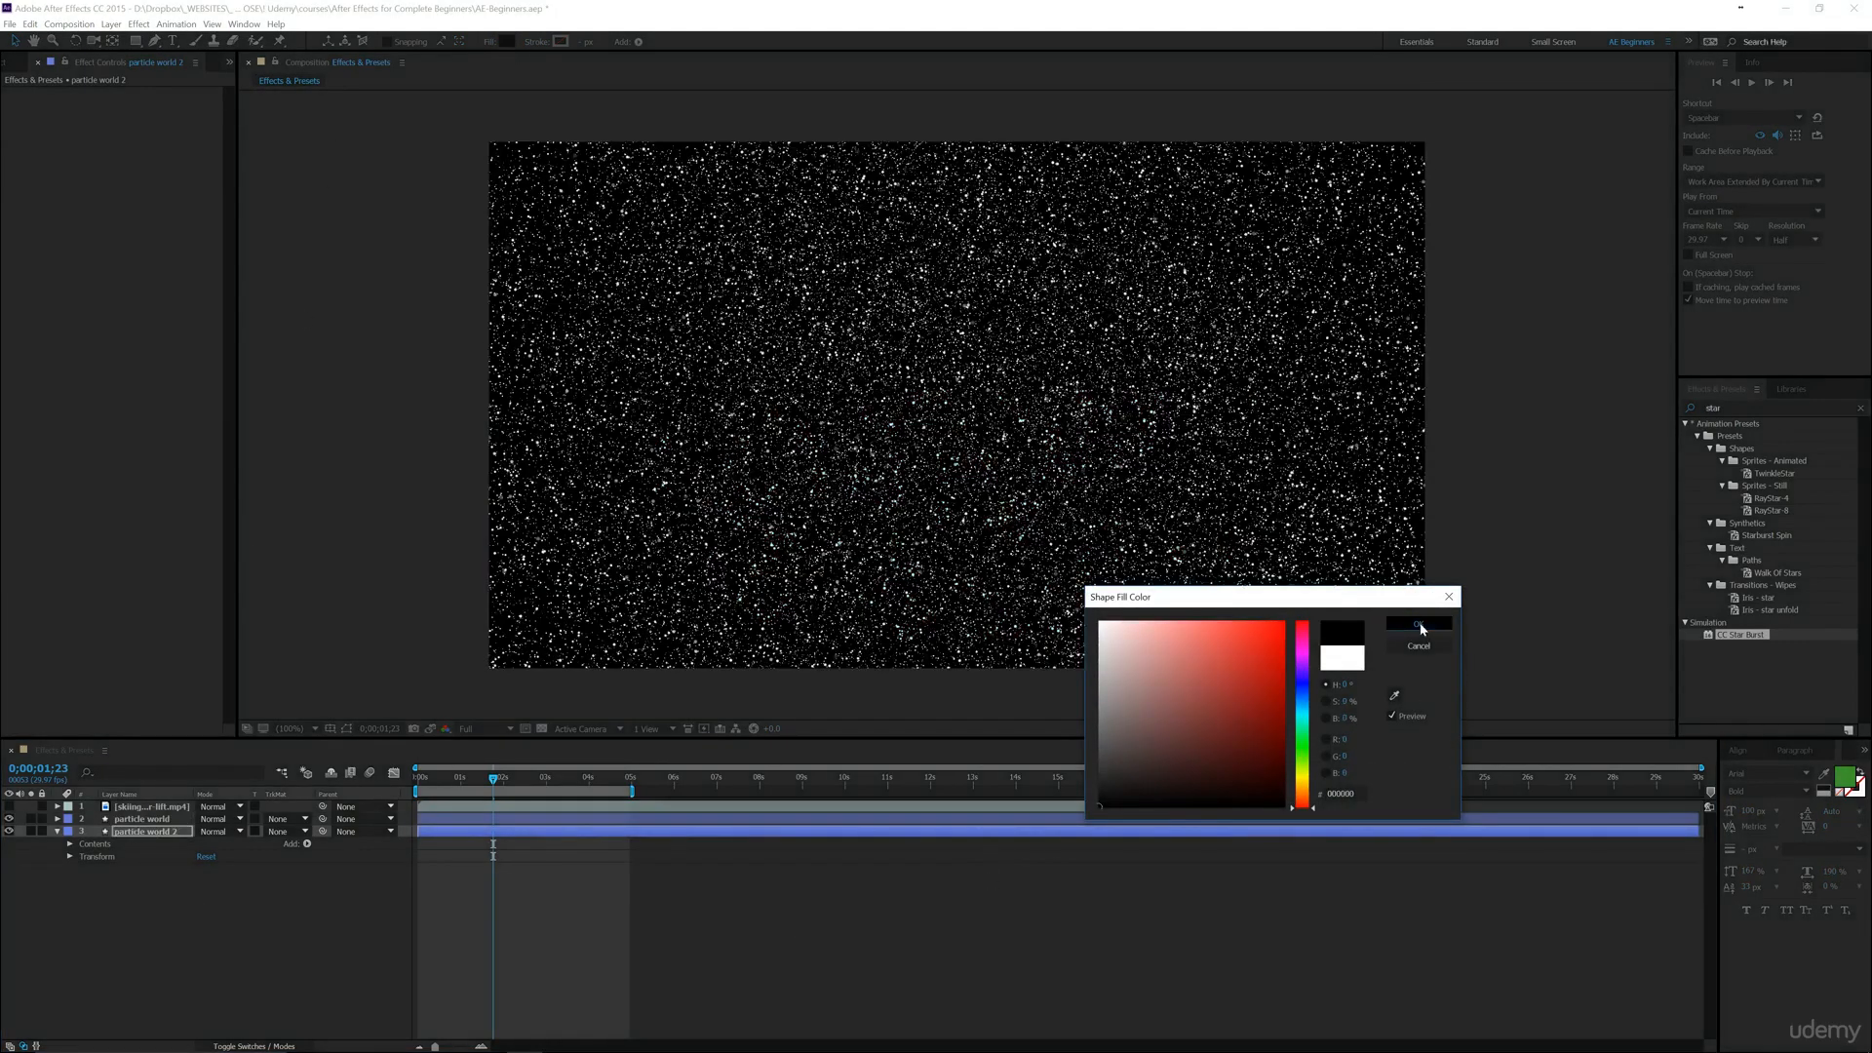
pyautogui.press('Return')
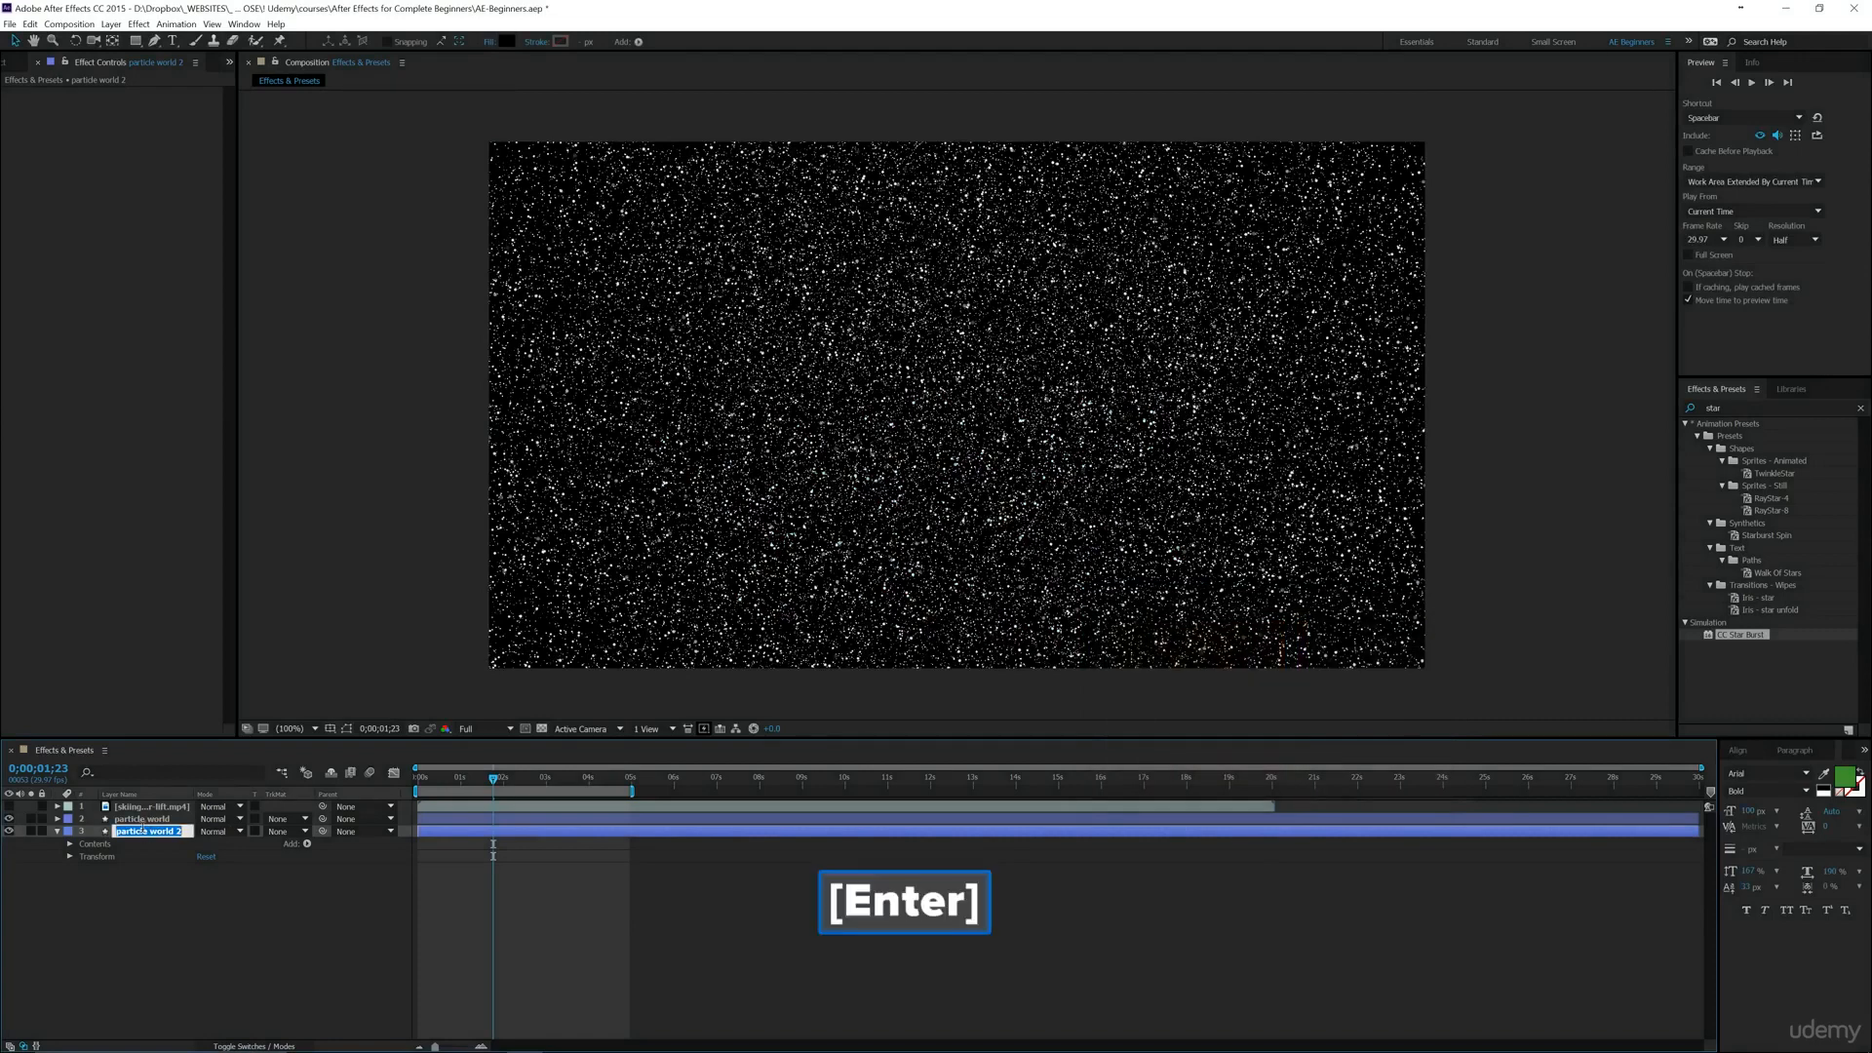
pyautogui.write('black bg')
pyautogui.press('Return')
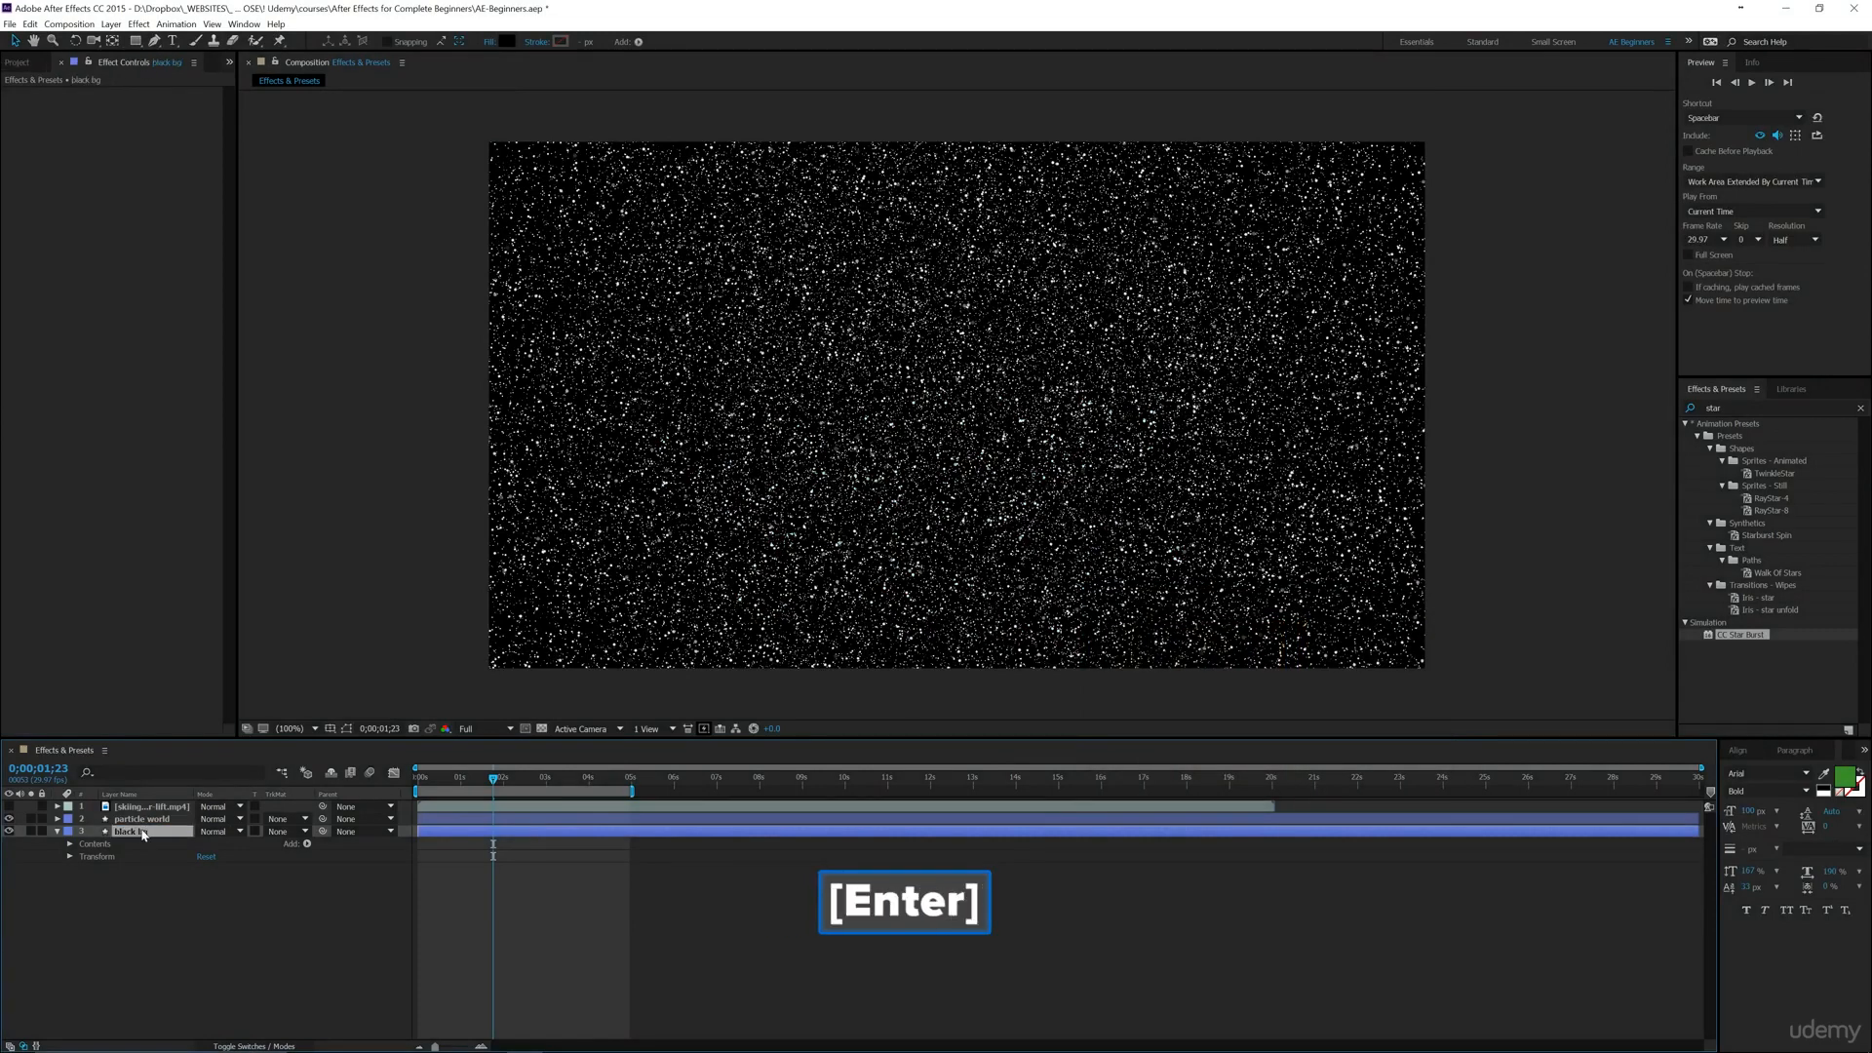
# Lower the particle world layer's Opacity to about 30% and preview the dimmer stars over the black background
pyautogui.click(124, 822)
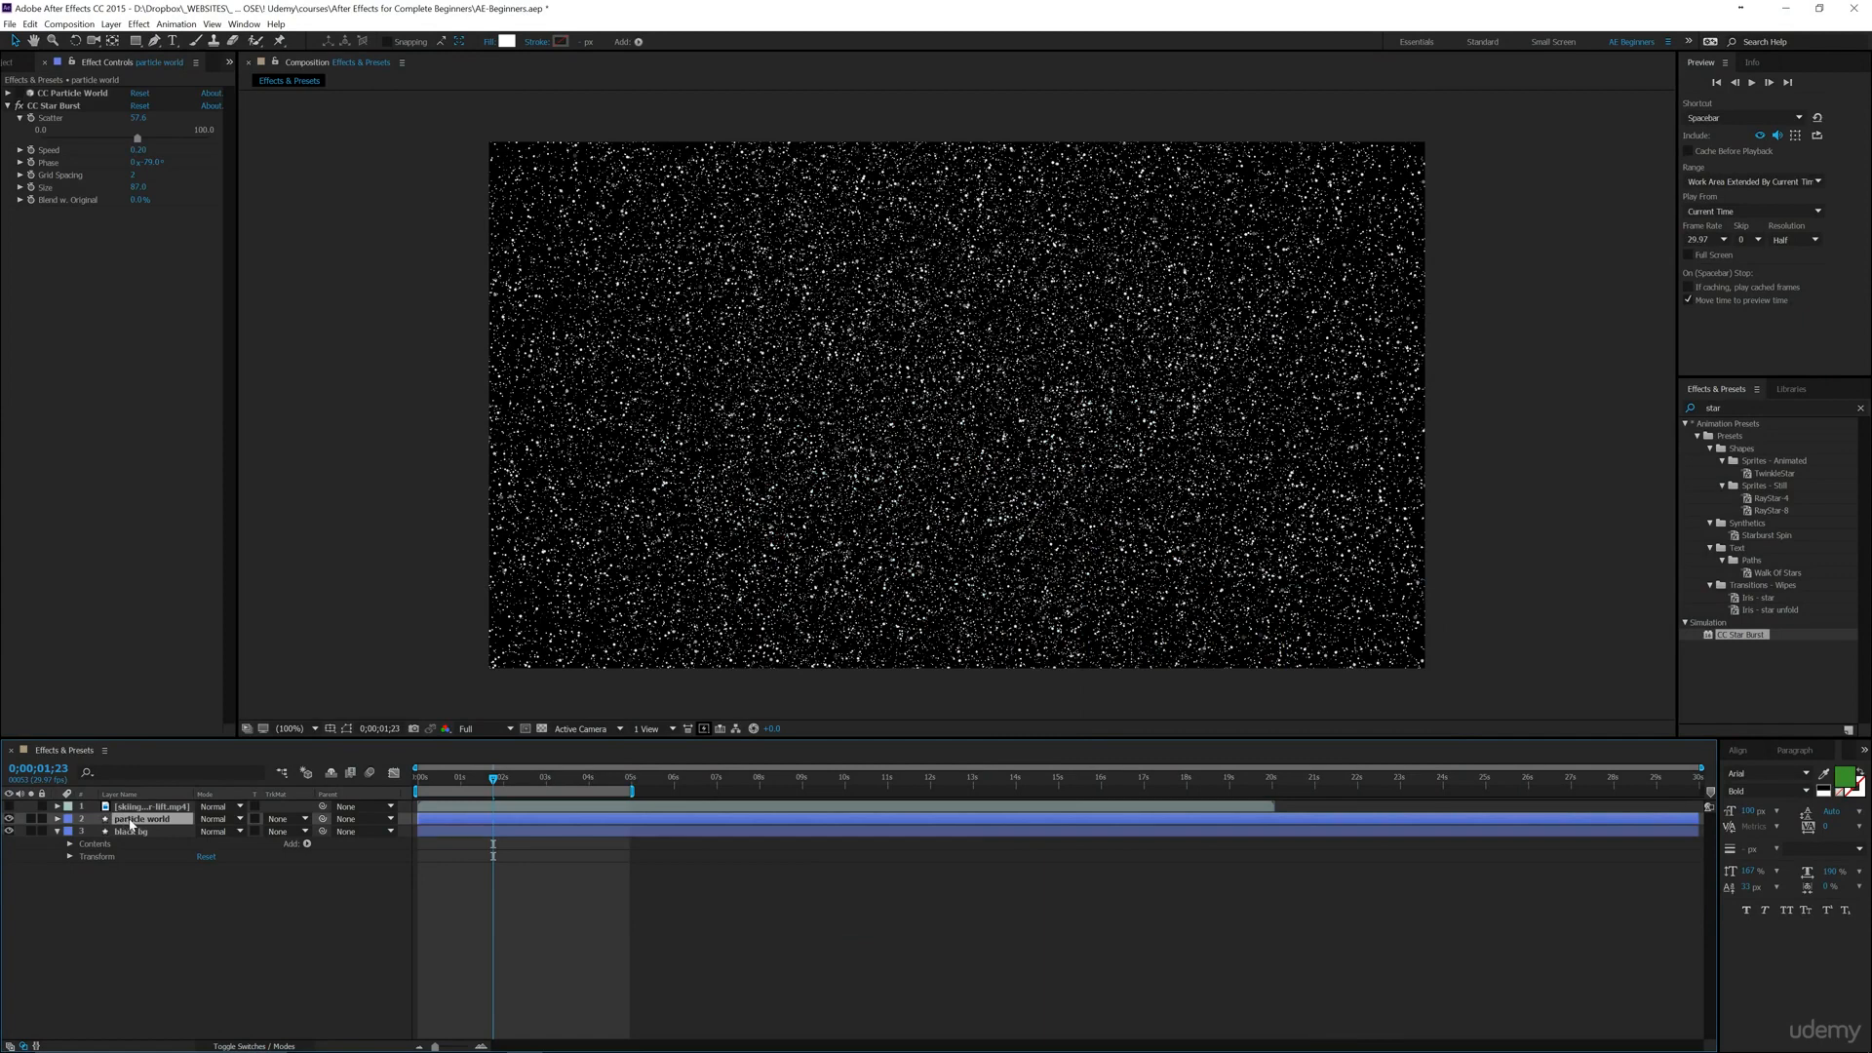
pyautogui.press('t')
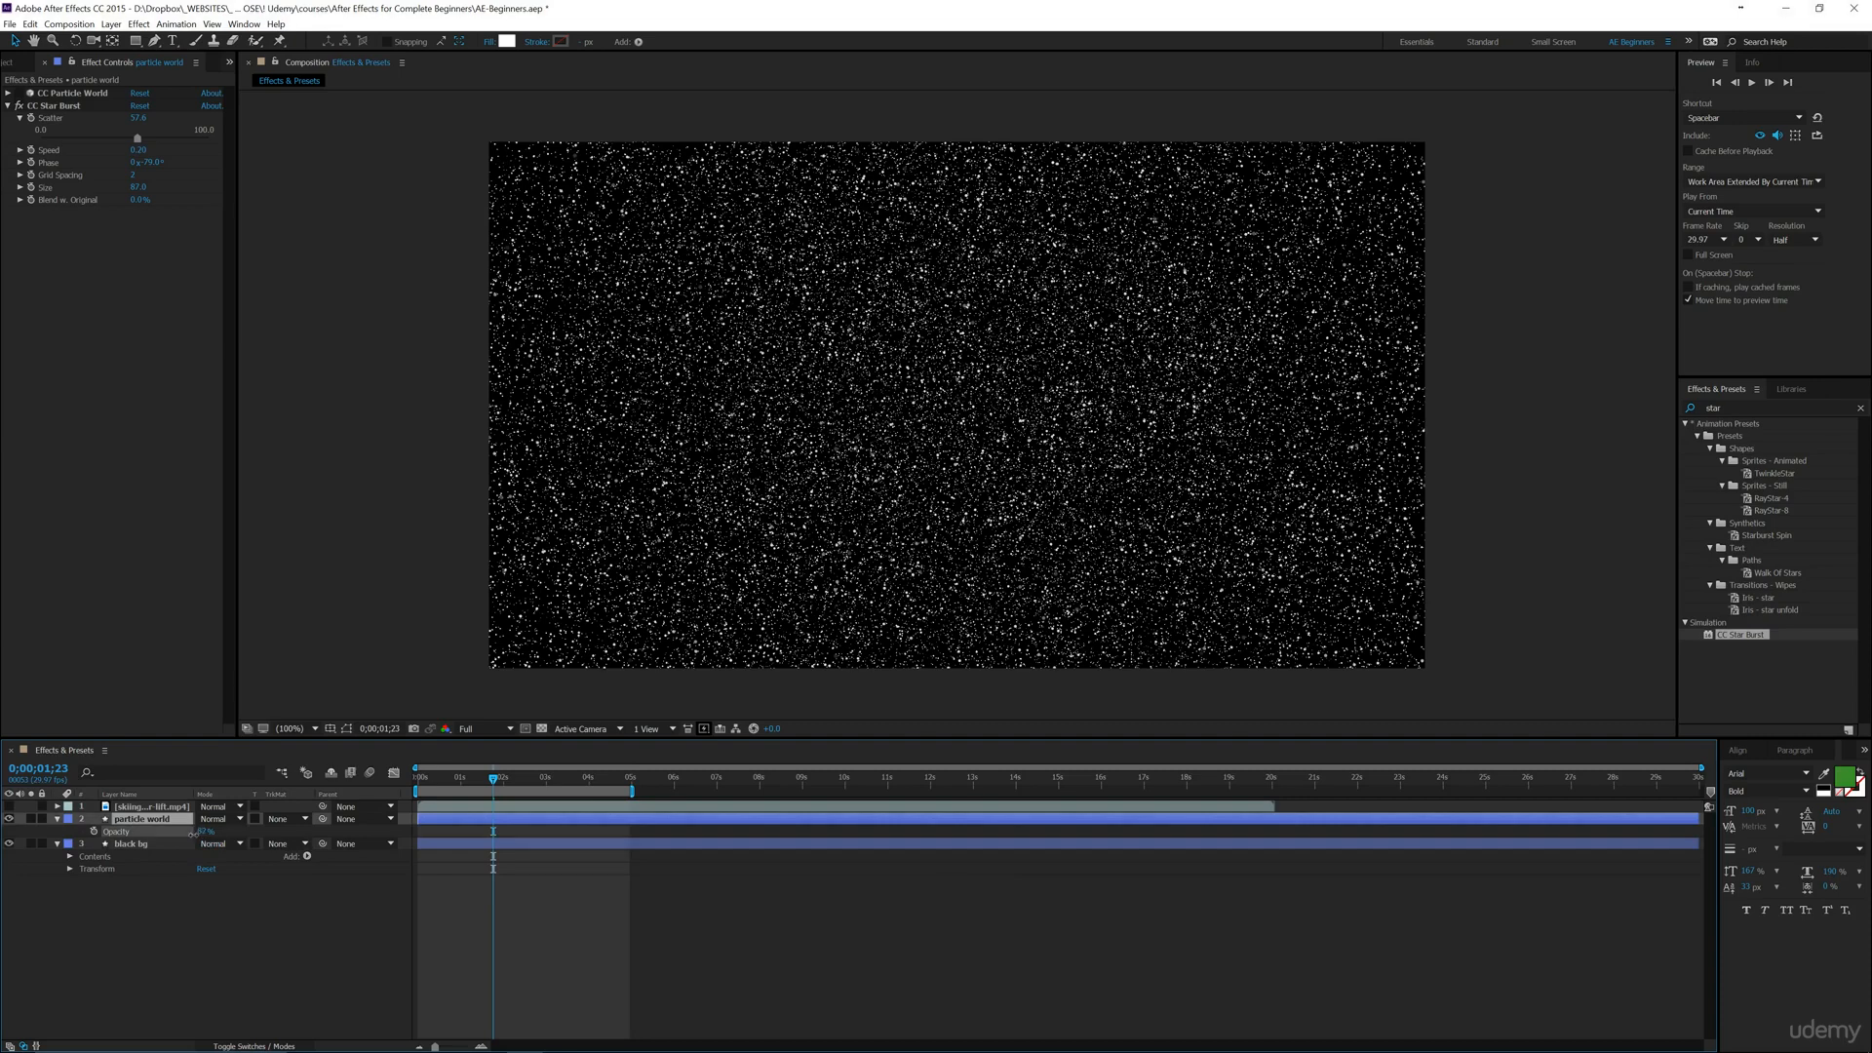
pyautogui.moveTo(194, 835); pyautogui.dragTo(167, 835)
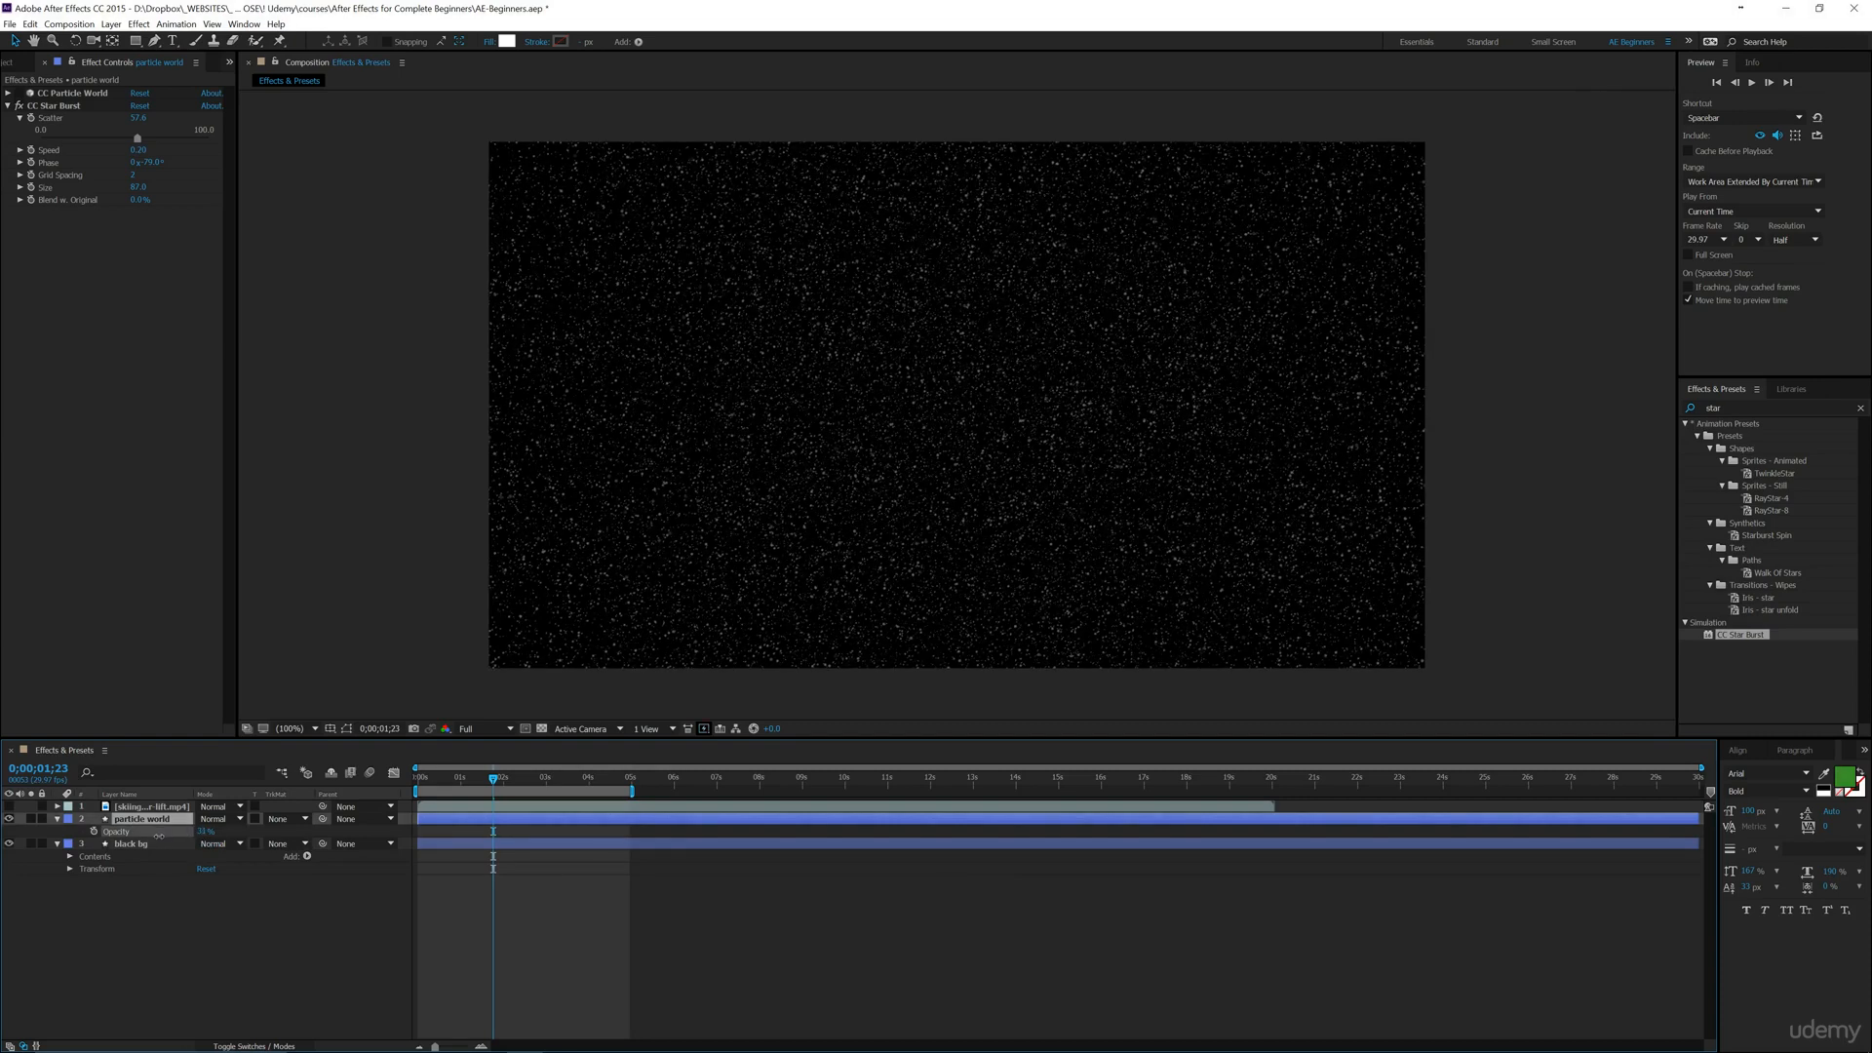
pyautogui.moveTo(158, 836); pyautogui.dragTo(158, 835)
pyautogui.press('space')
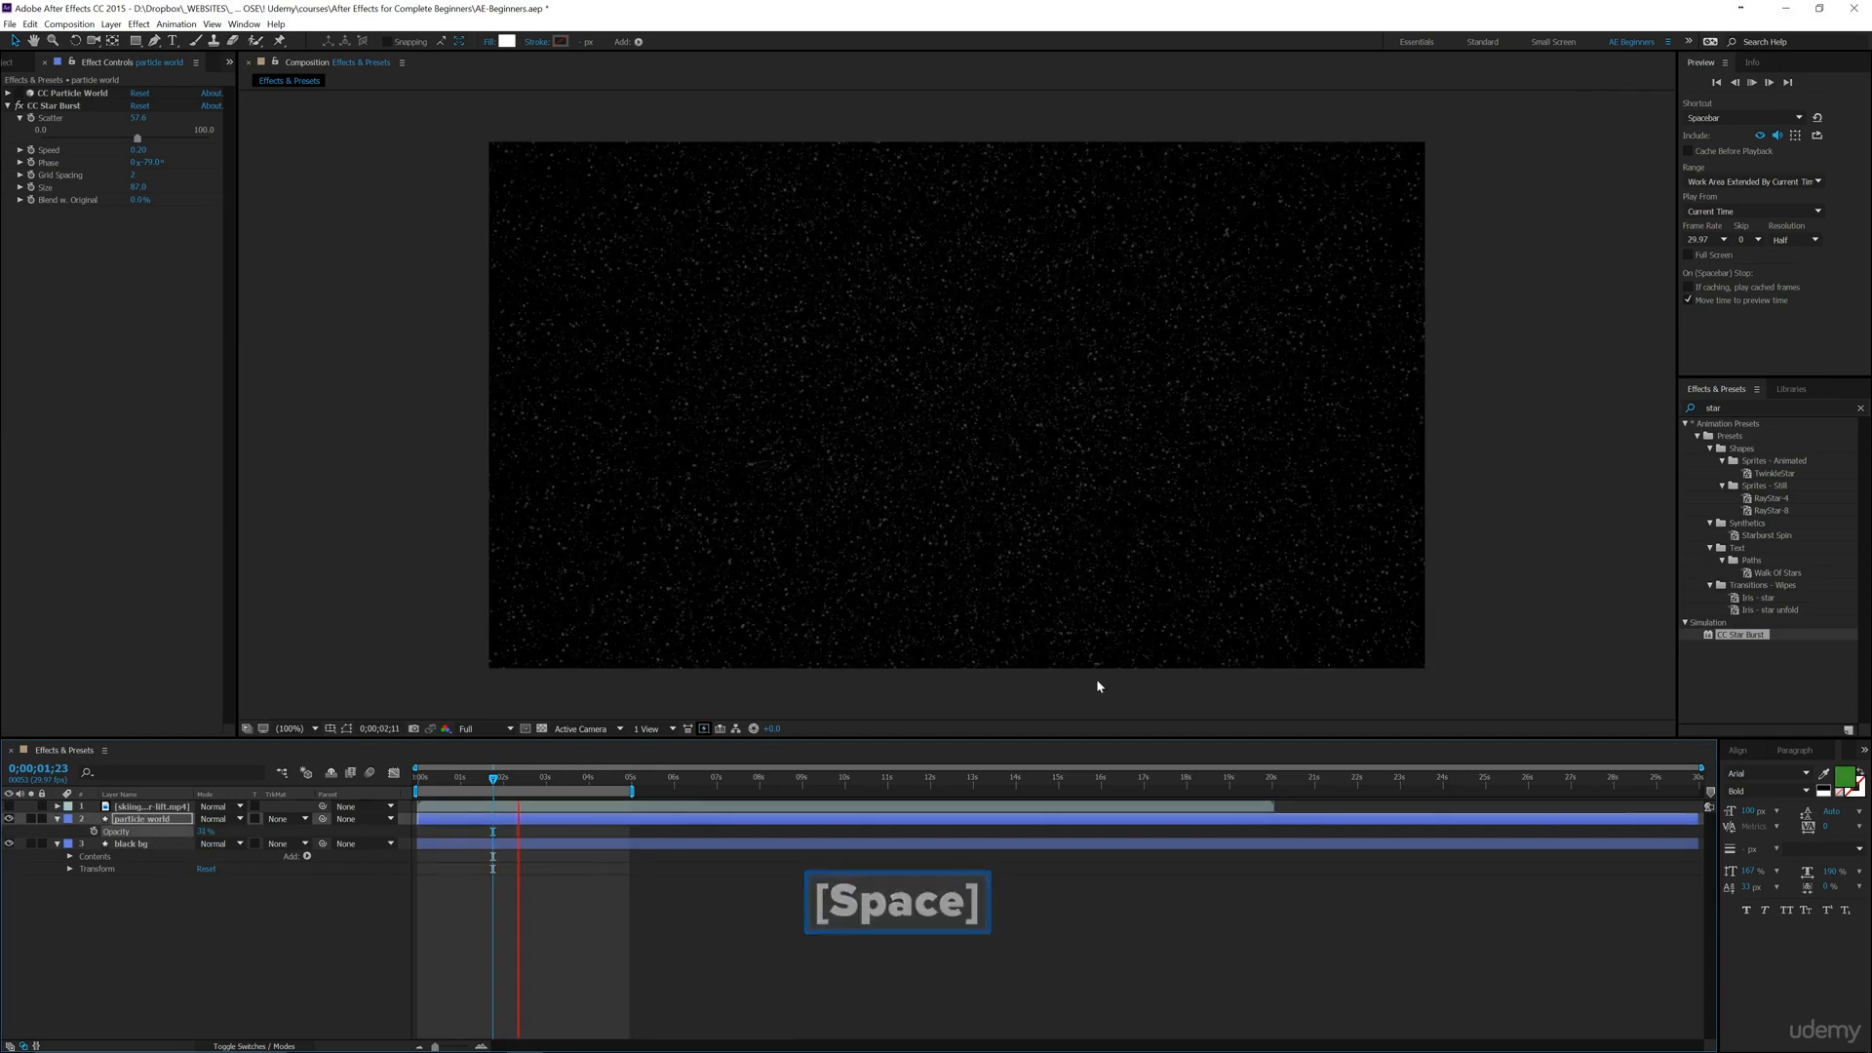